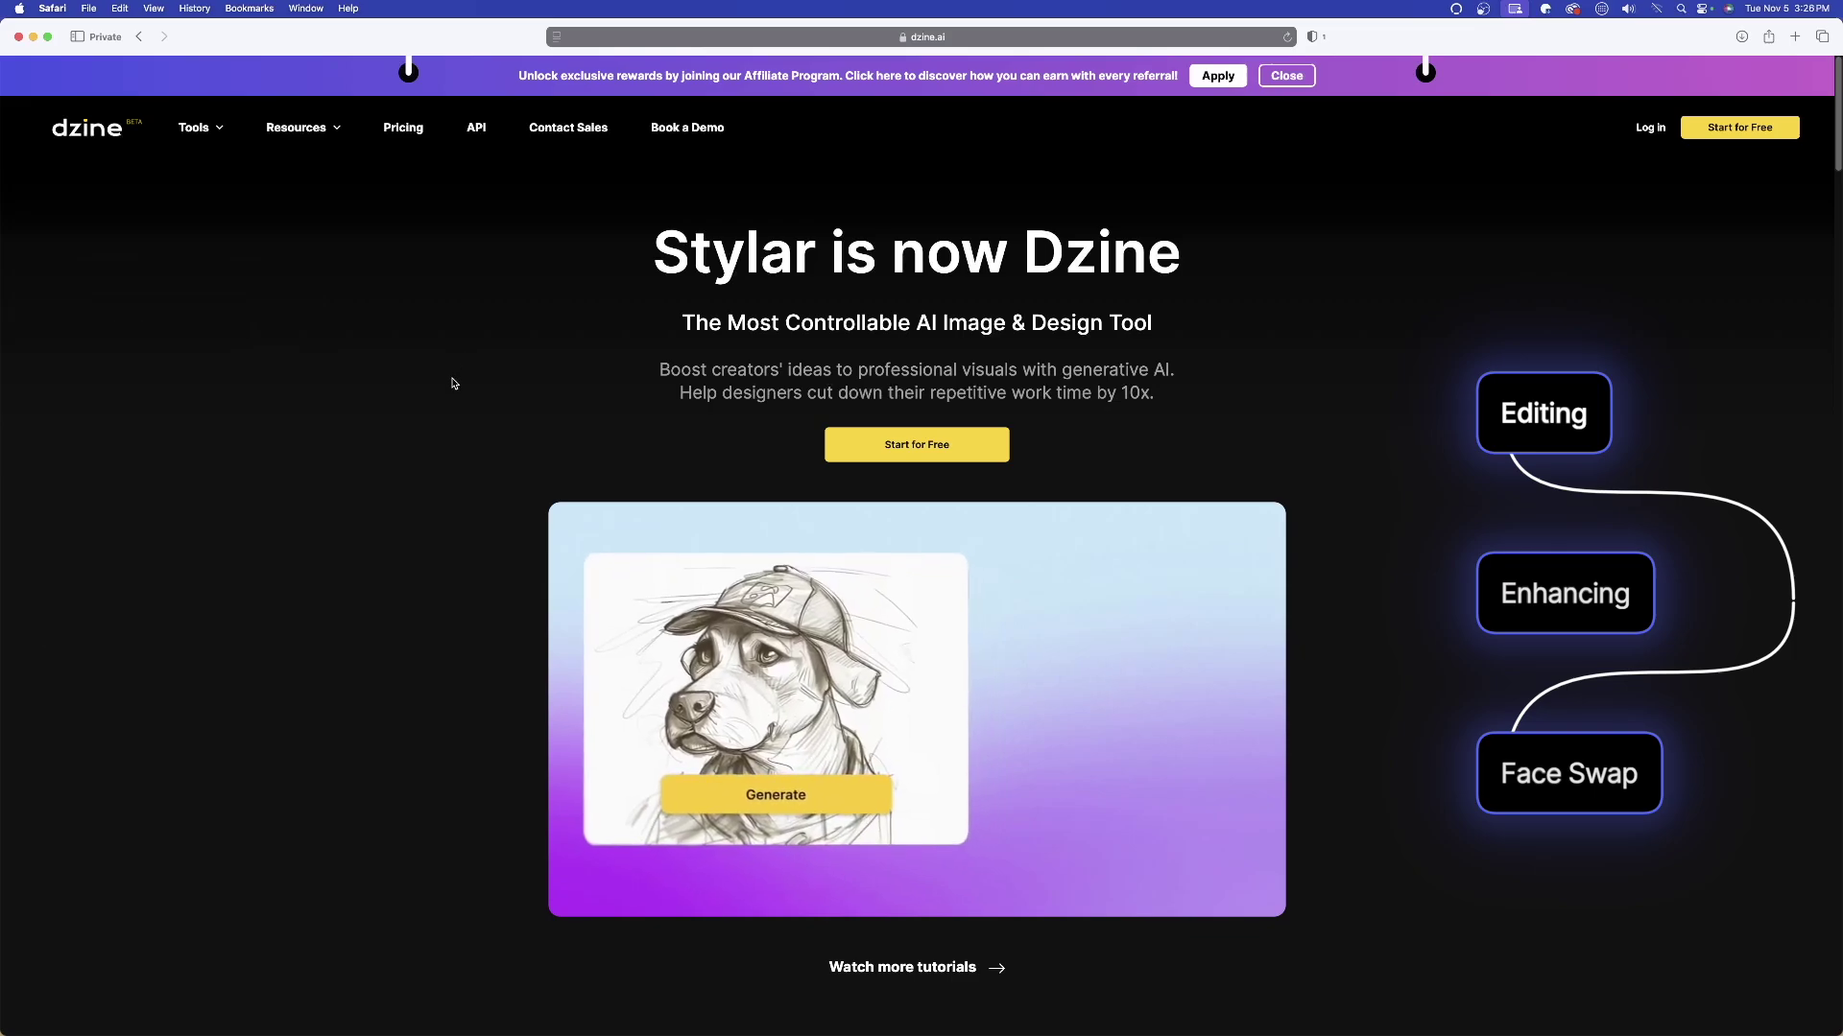
Step: Browse the Tools menu and scroll through the Dzine homepage features to reach the workspace
mouse_move(215, 139)
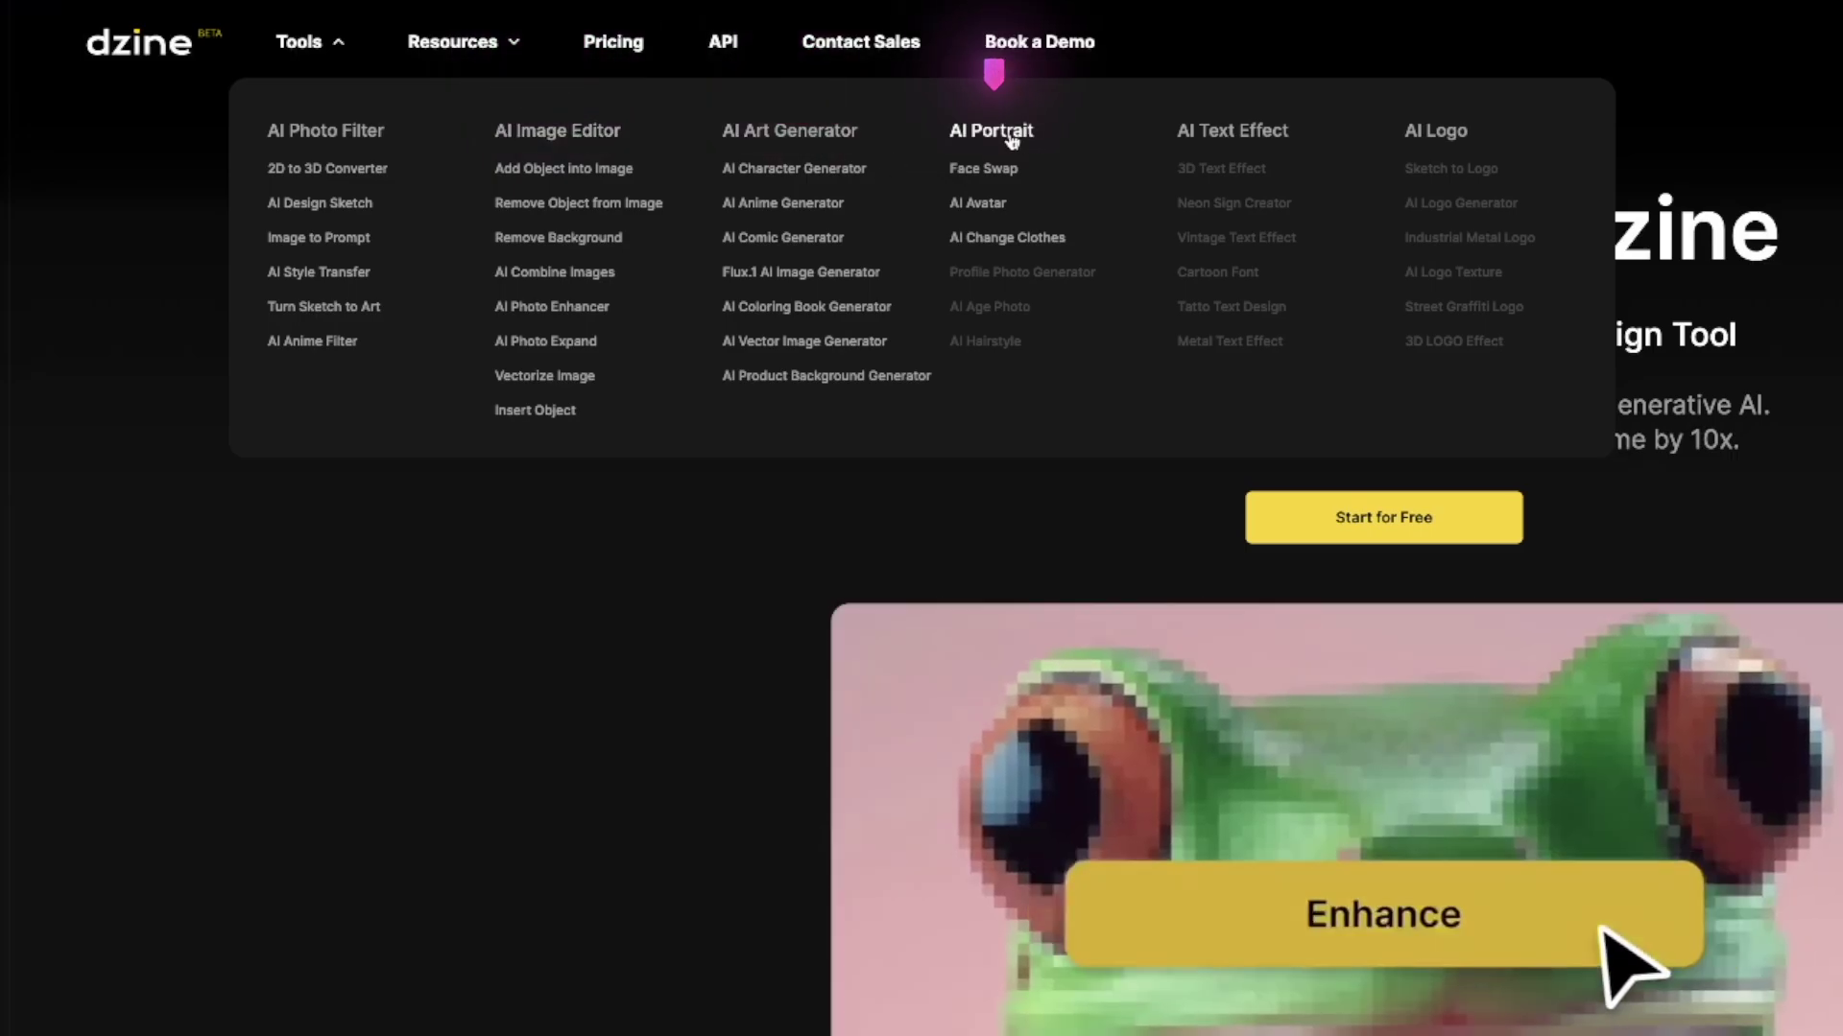
scroll(457, 415, down, 10)
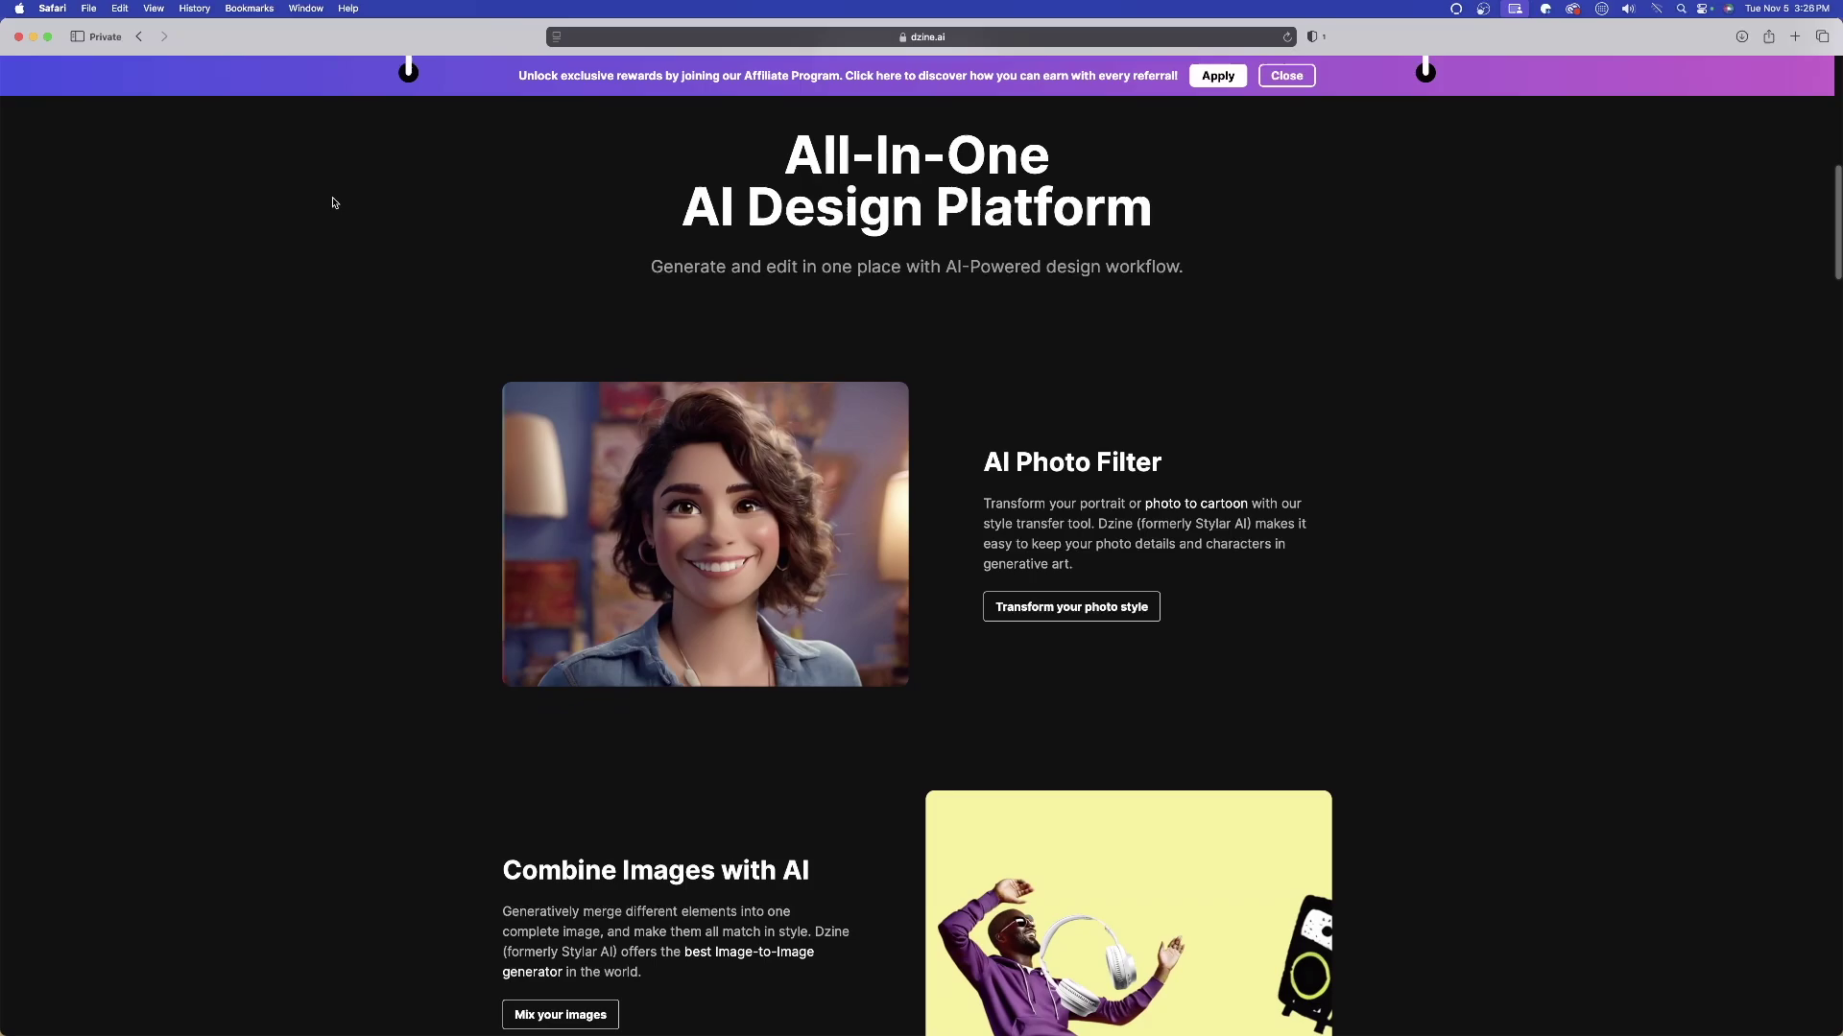
scroll(334, 203, down, 7)
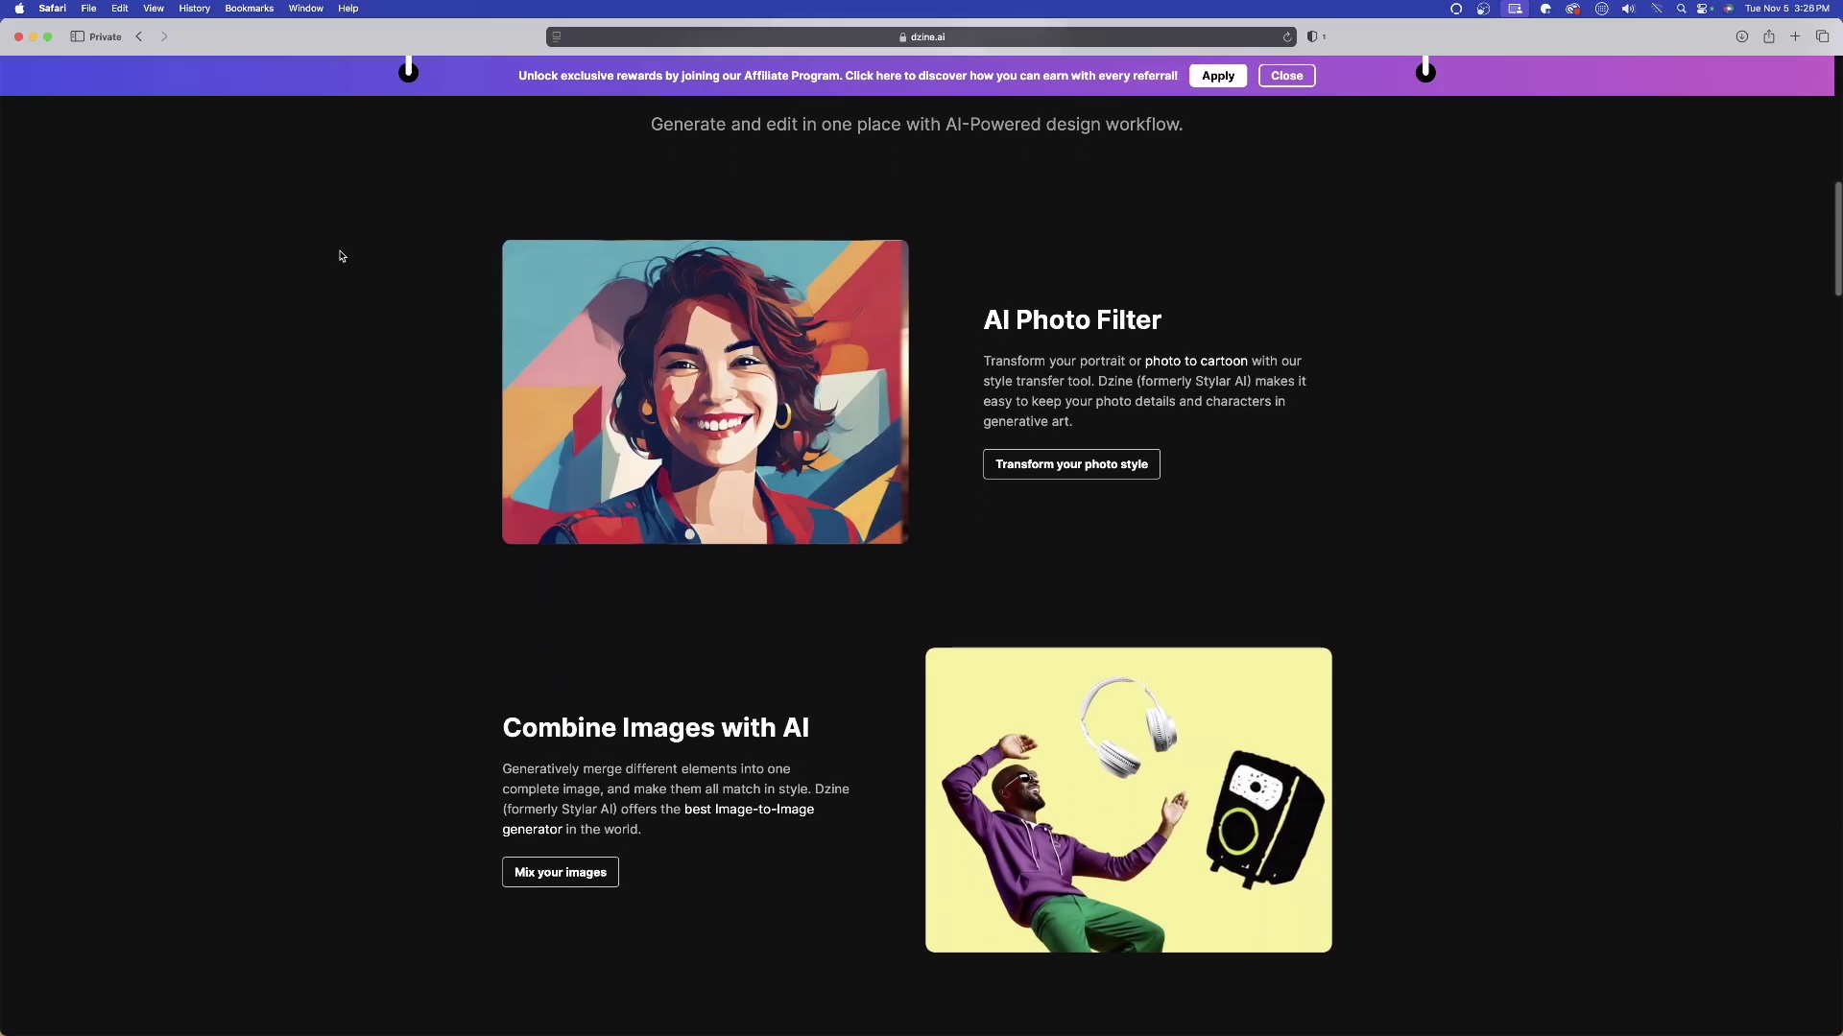
scroll(322, 347, down, 10)
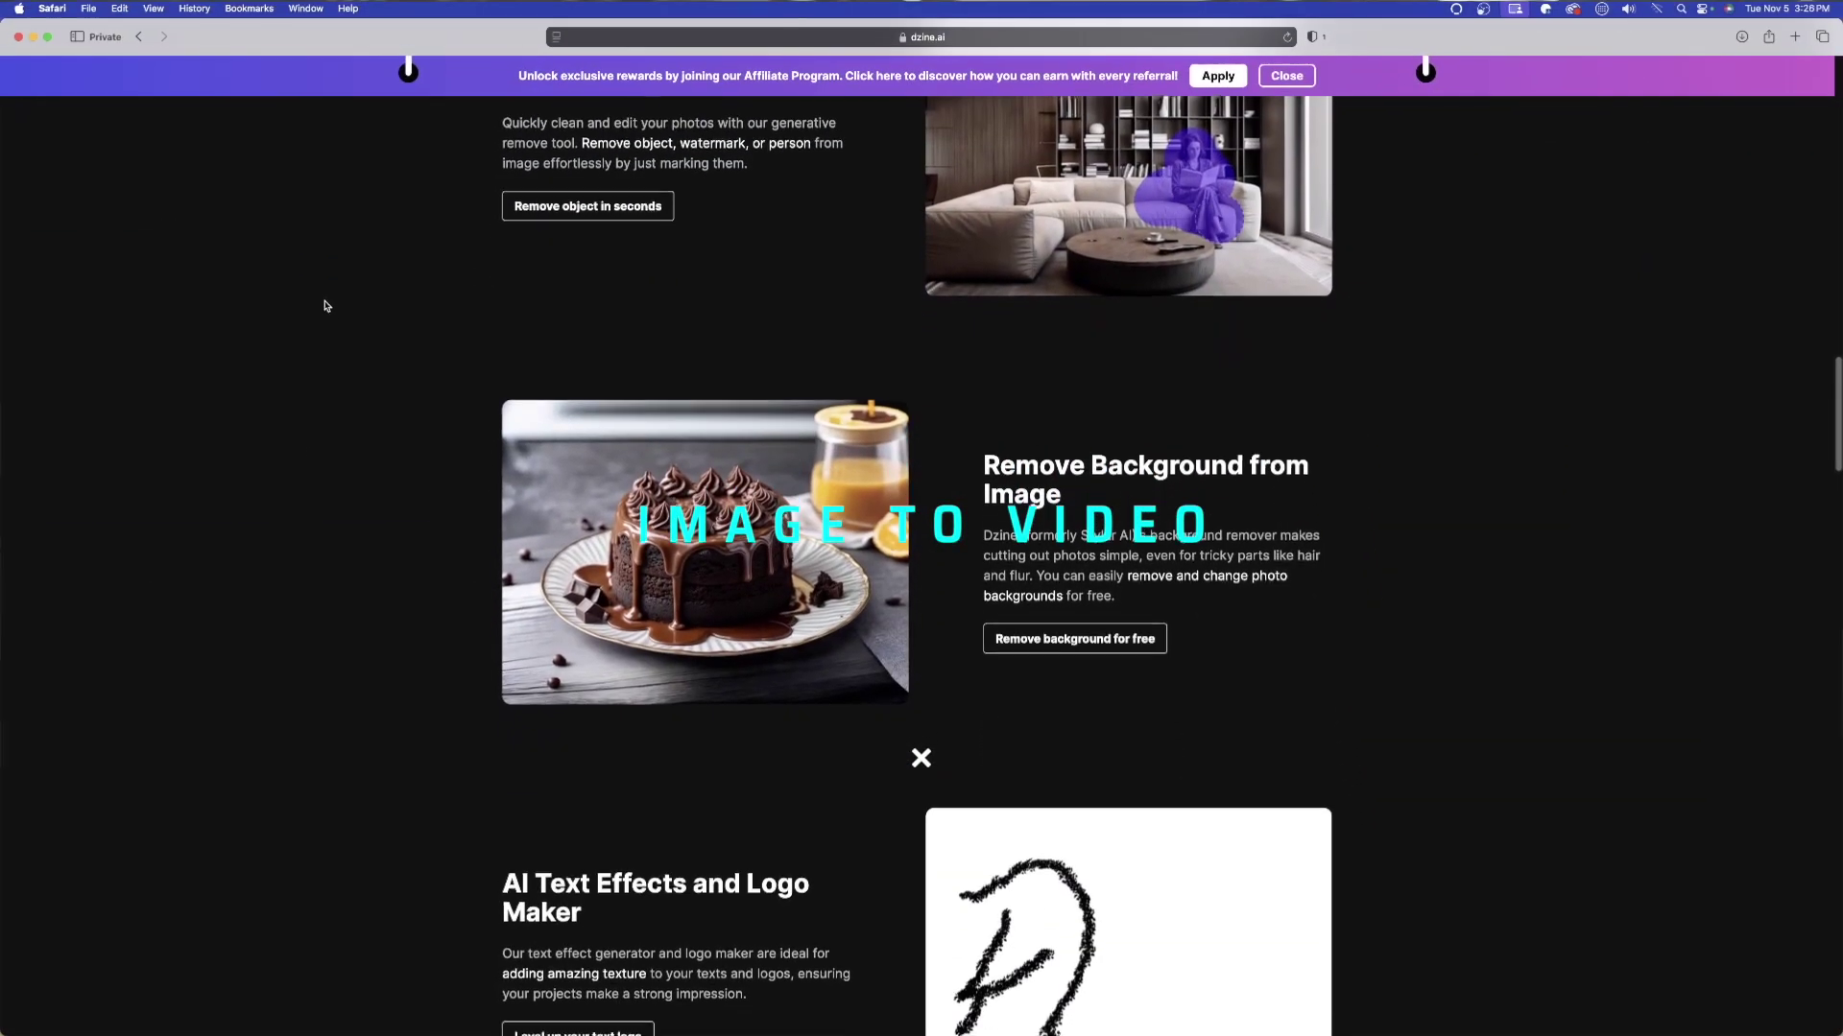
scroll(324, 305, down, 6)
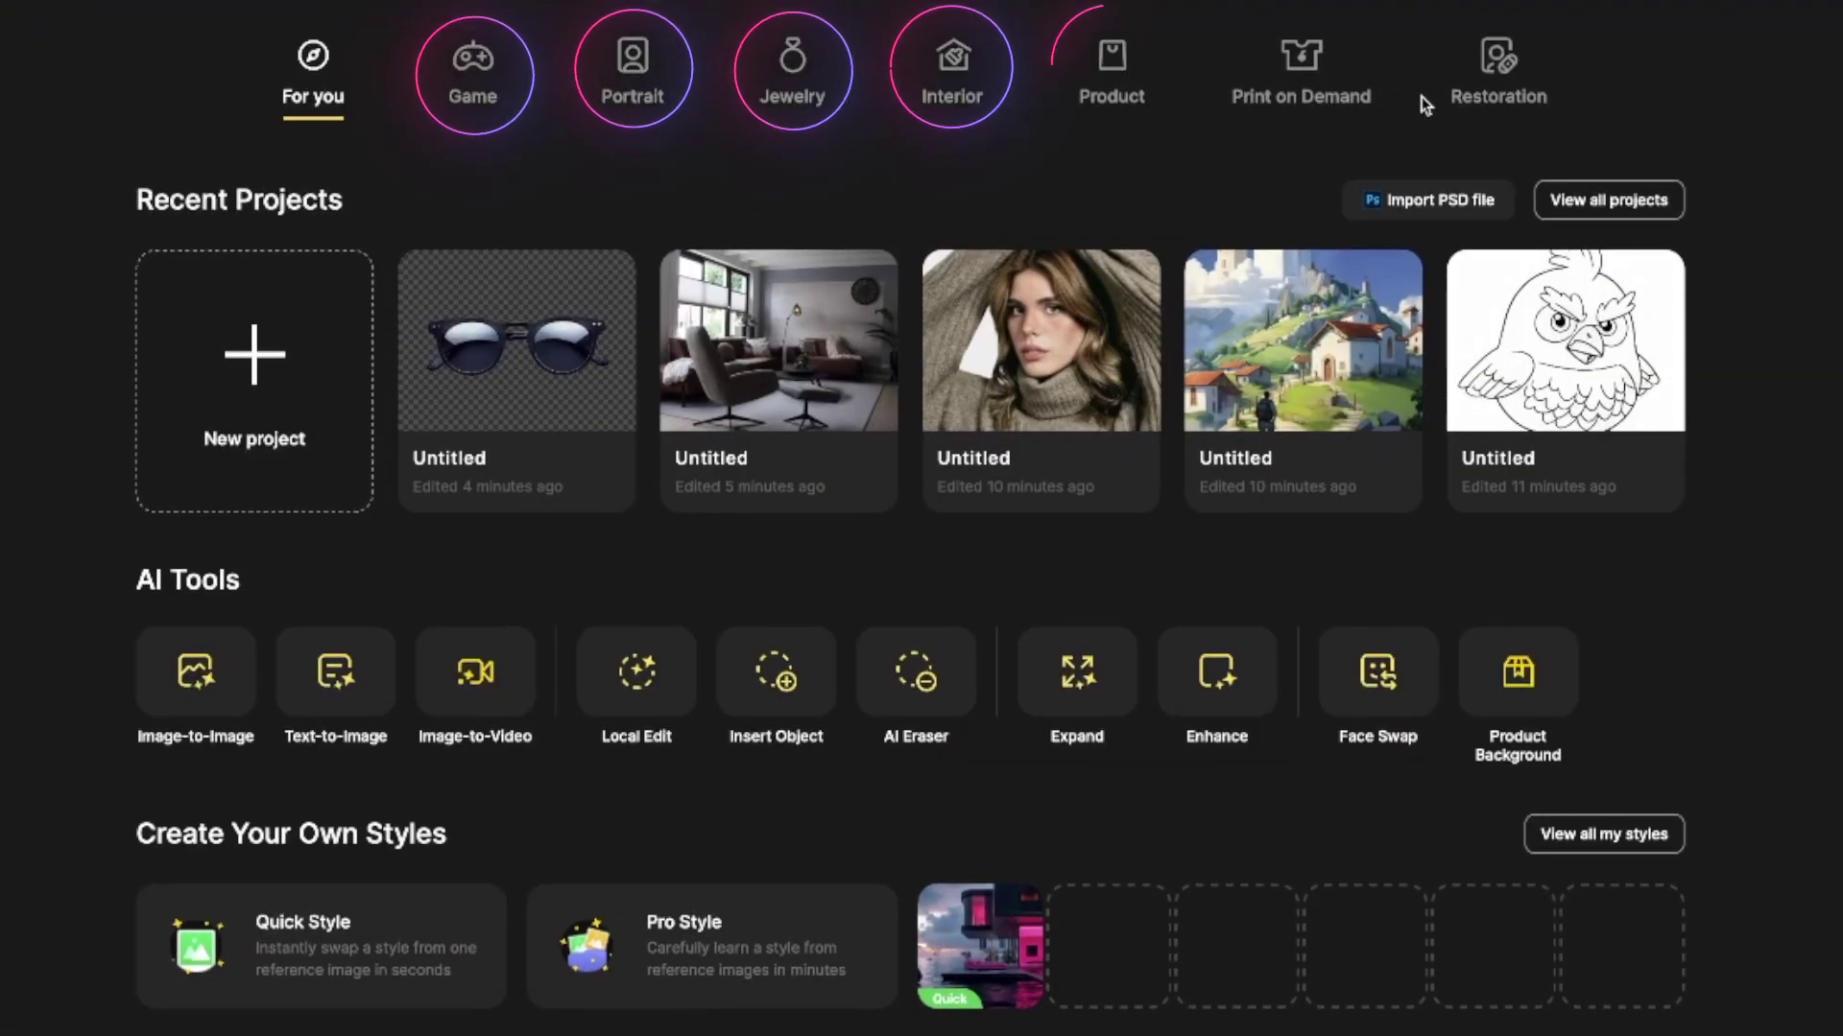
Step: Browse the Portrait, Game and Jewelry workflows, then open Sketch to Art under Game
click(636, 81)
click(462, 81)
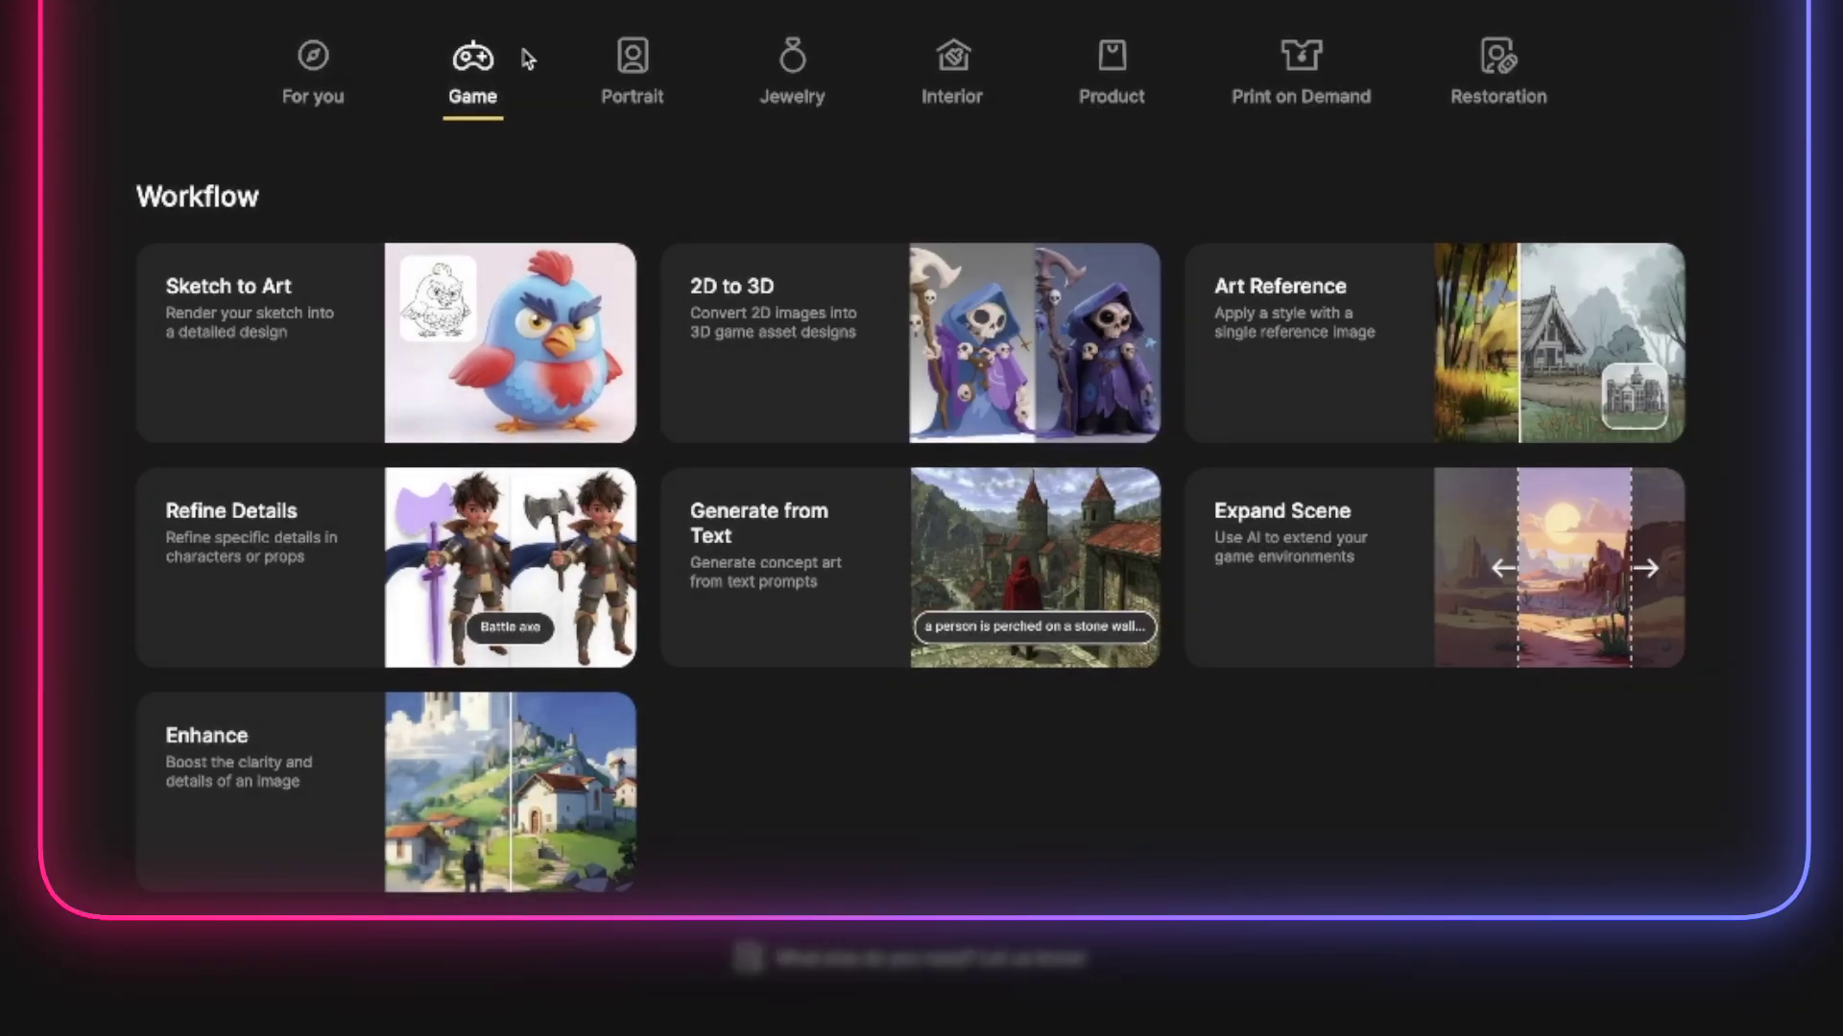
click(644, 90)
click(785, 81)
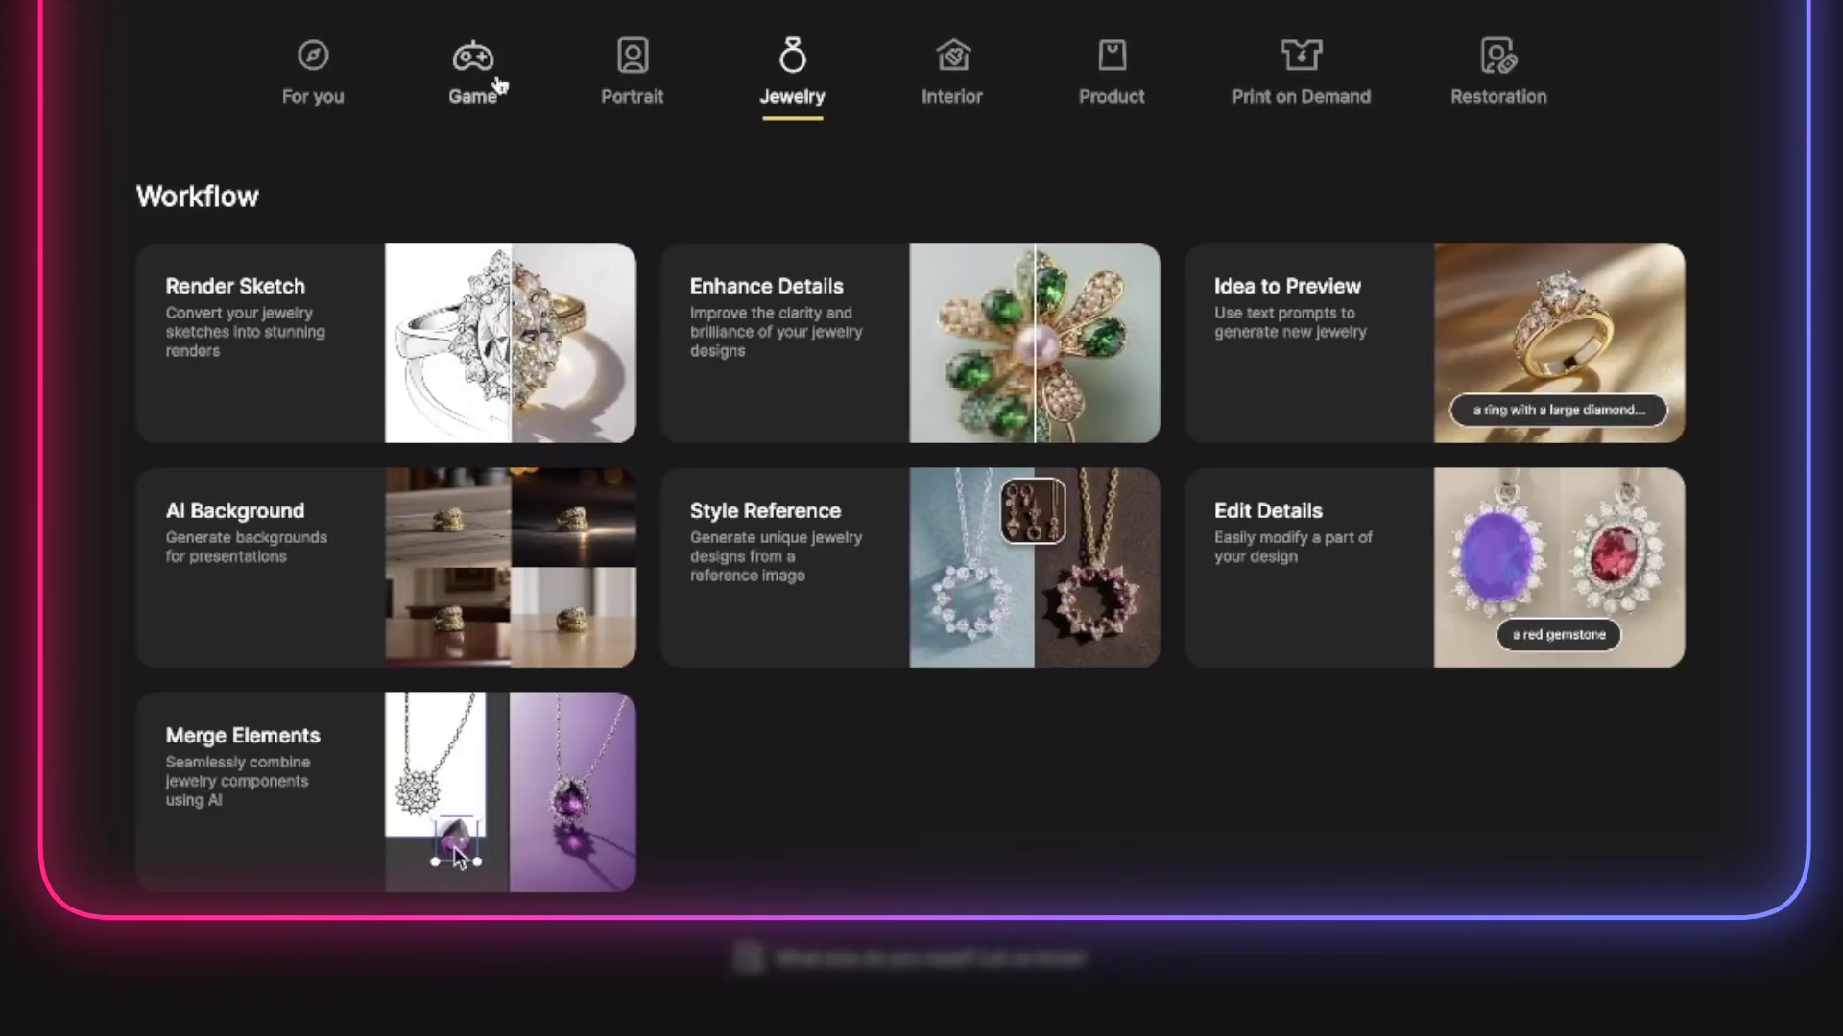
click(491, 82)
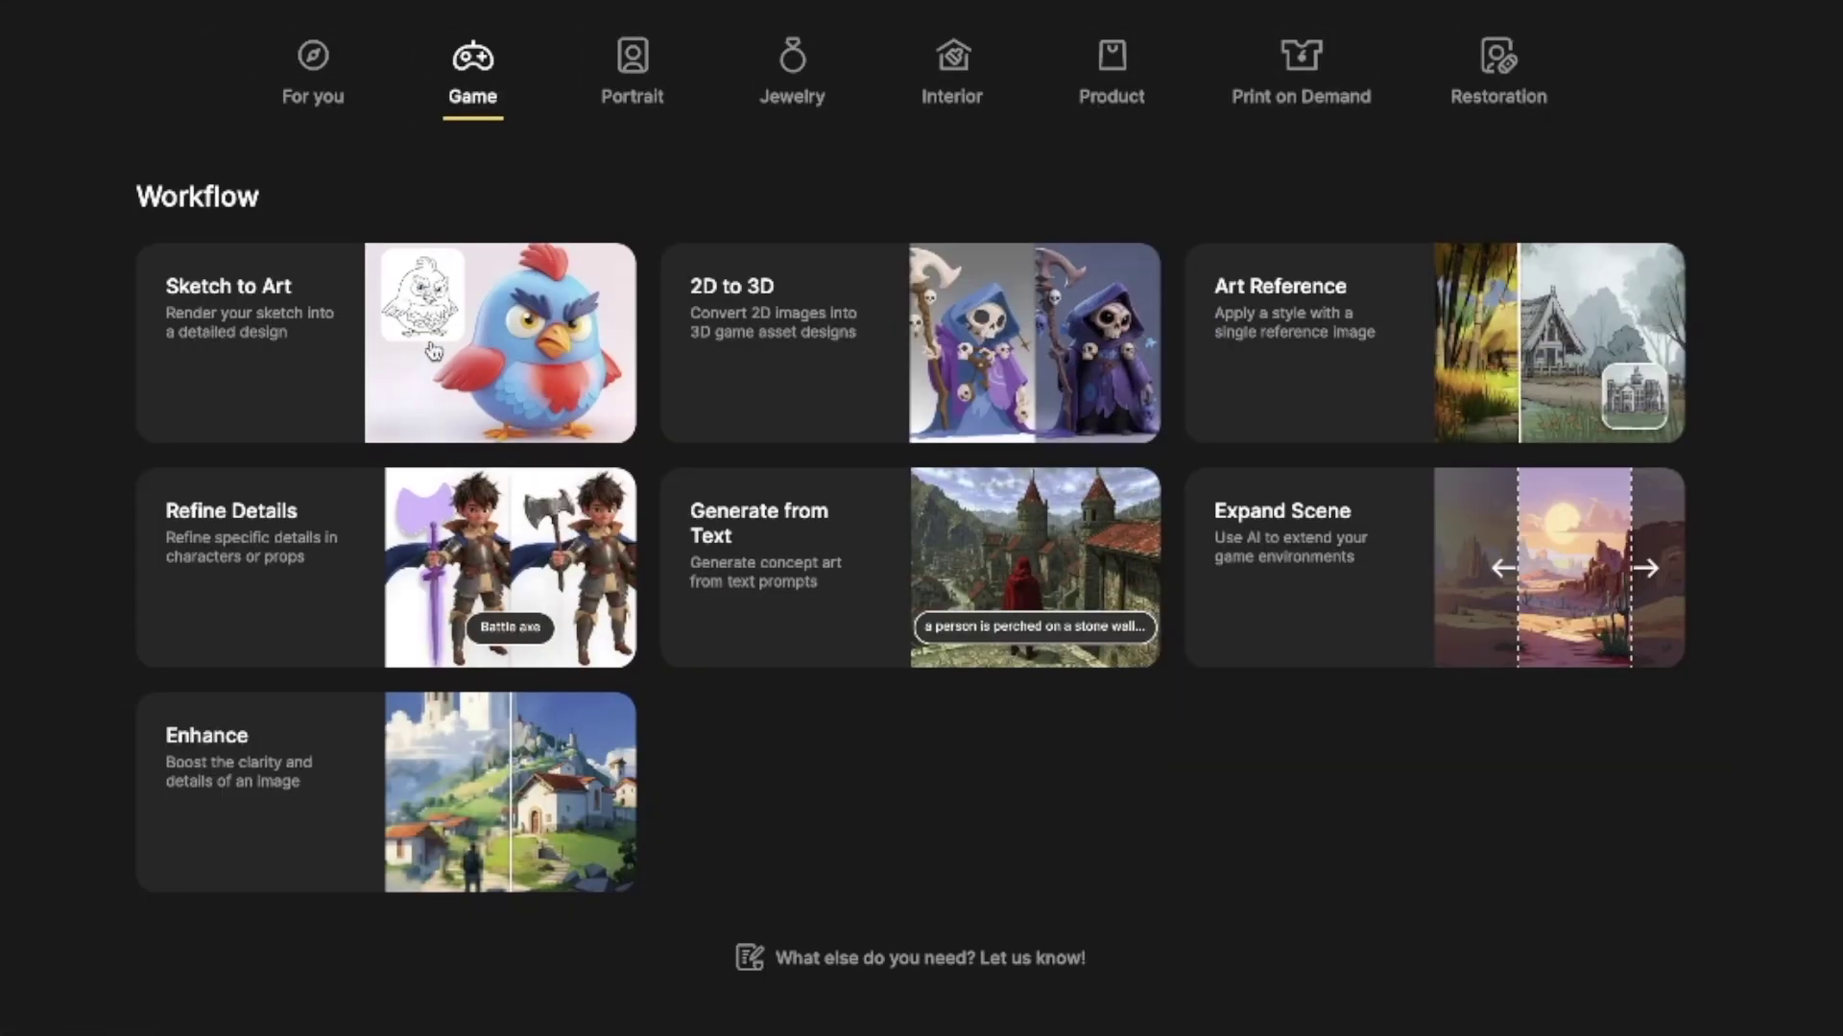
click(434, 351)
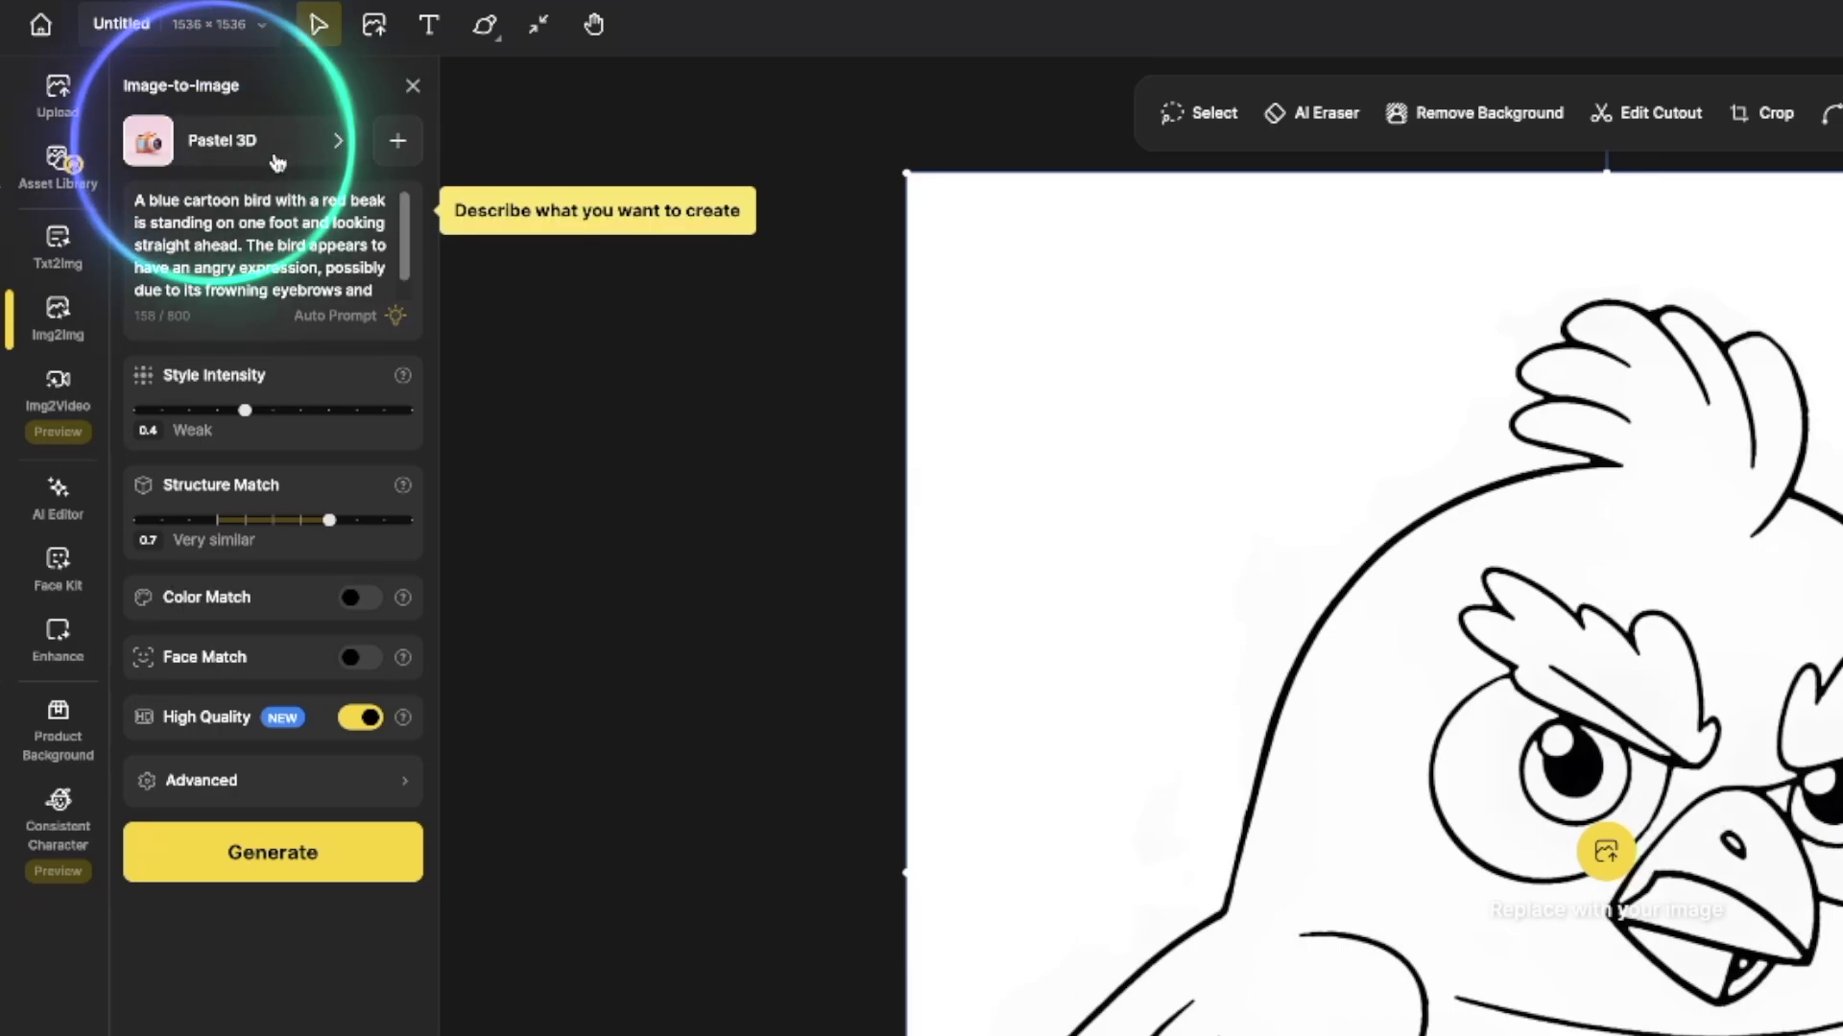
Step: Generate the Pastel 3D bird renderings and review them before returning to the prompt library
click(194, 870)
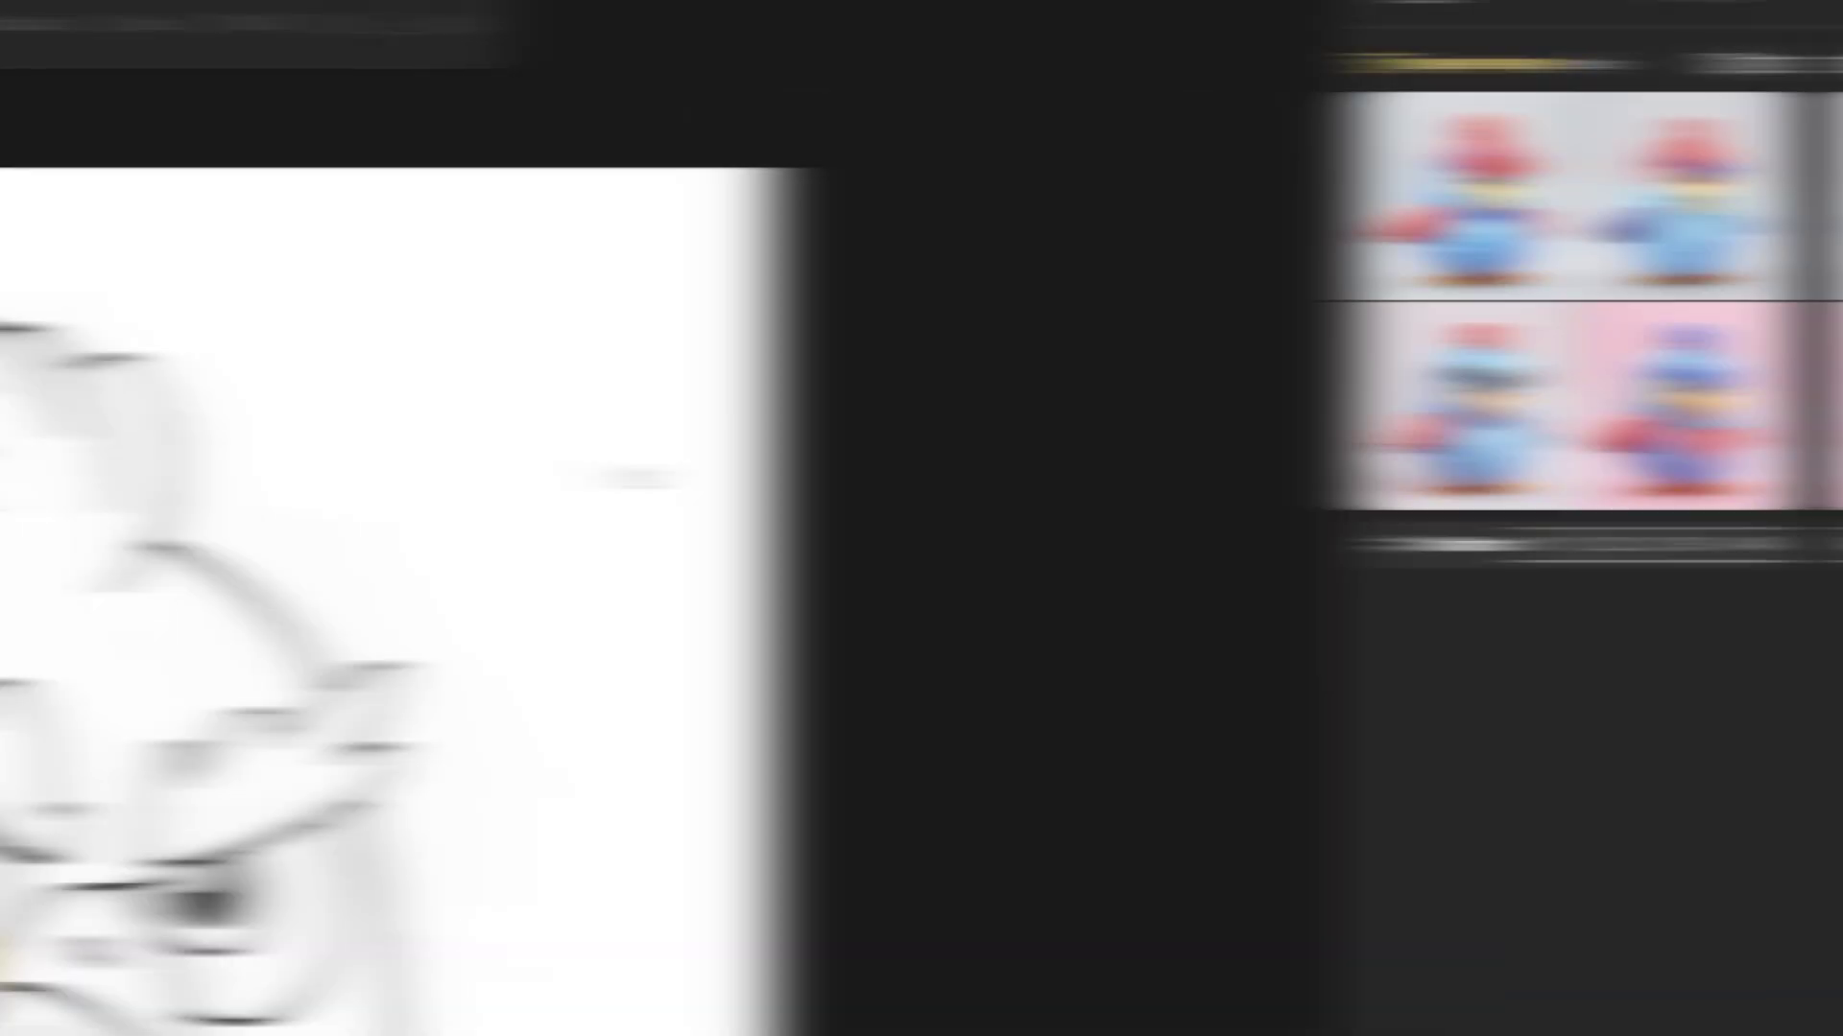
scroll(1088, 423, down, 1)
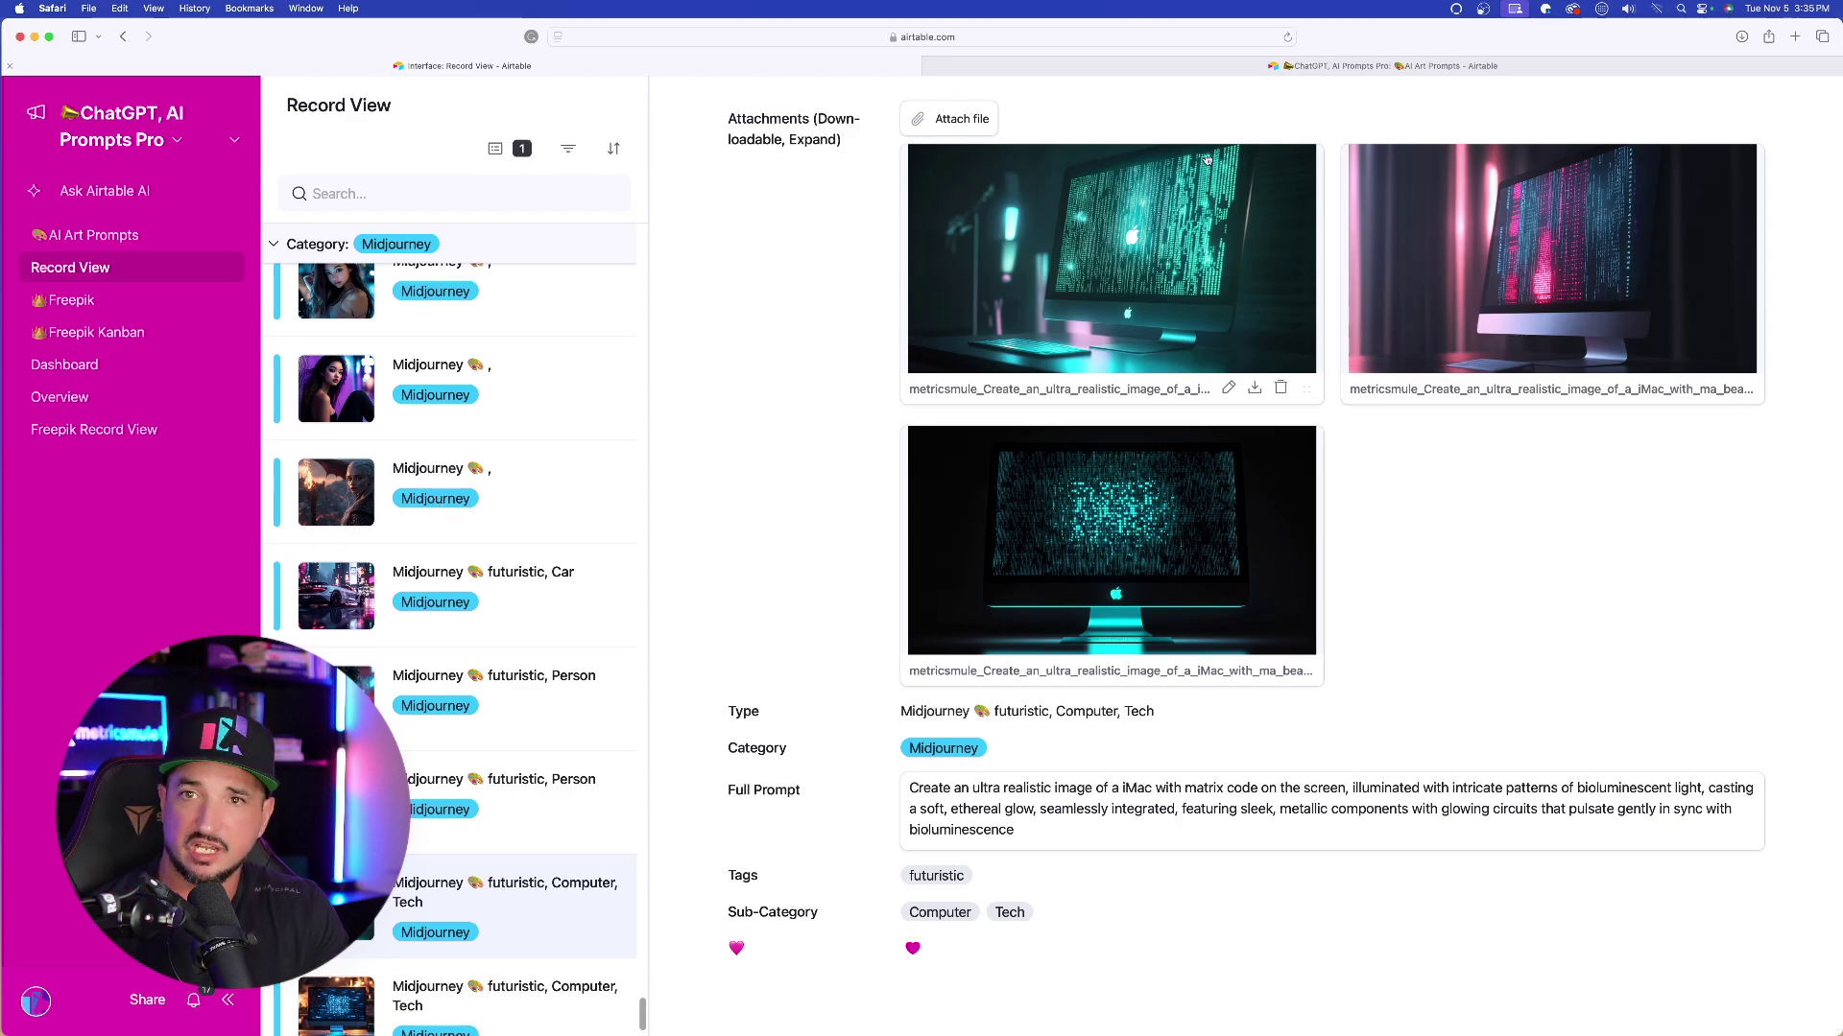
click(1140, 67)
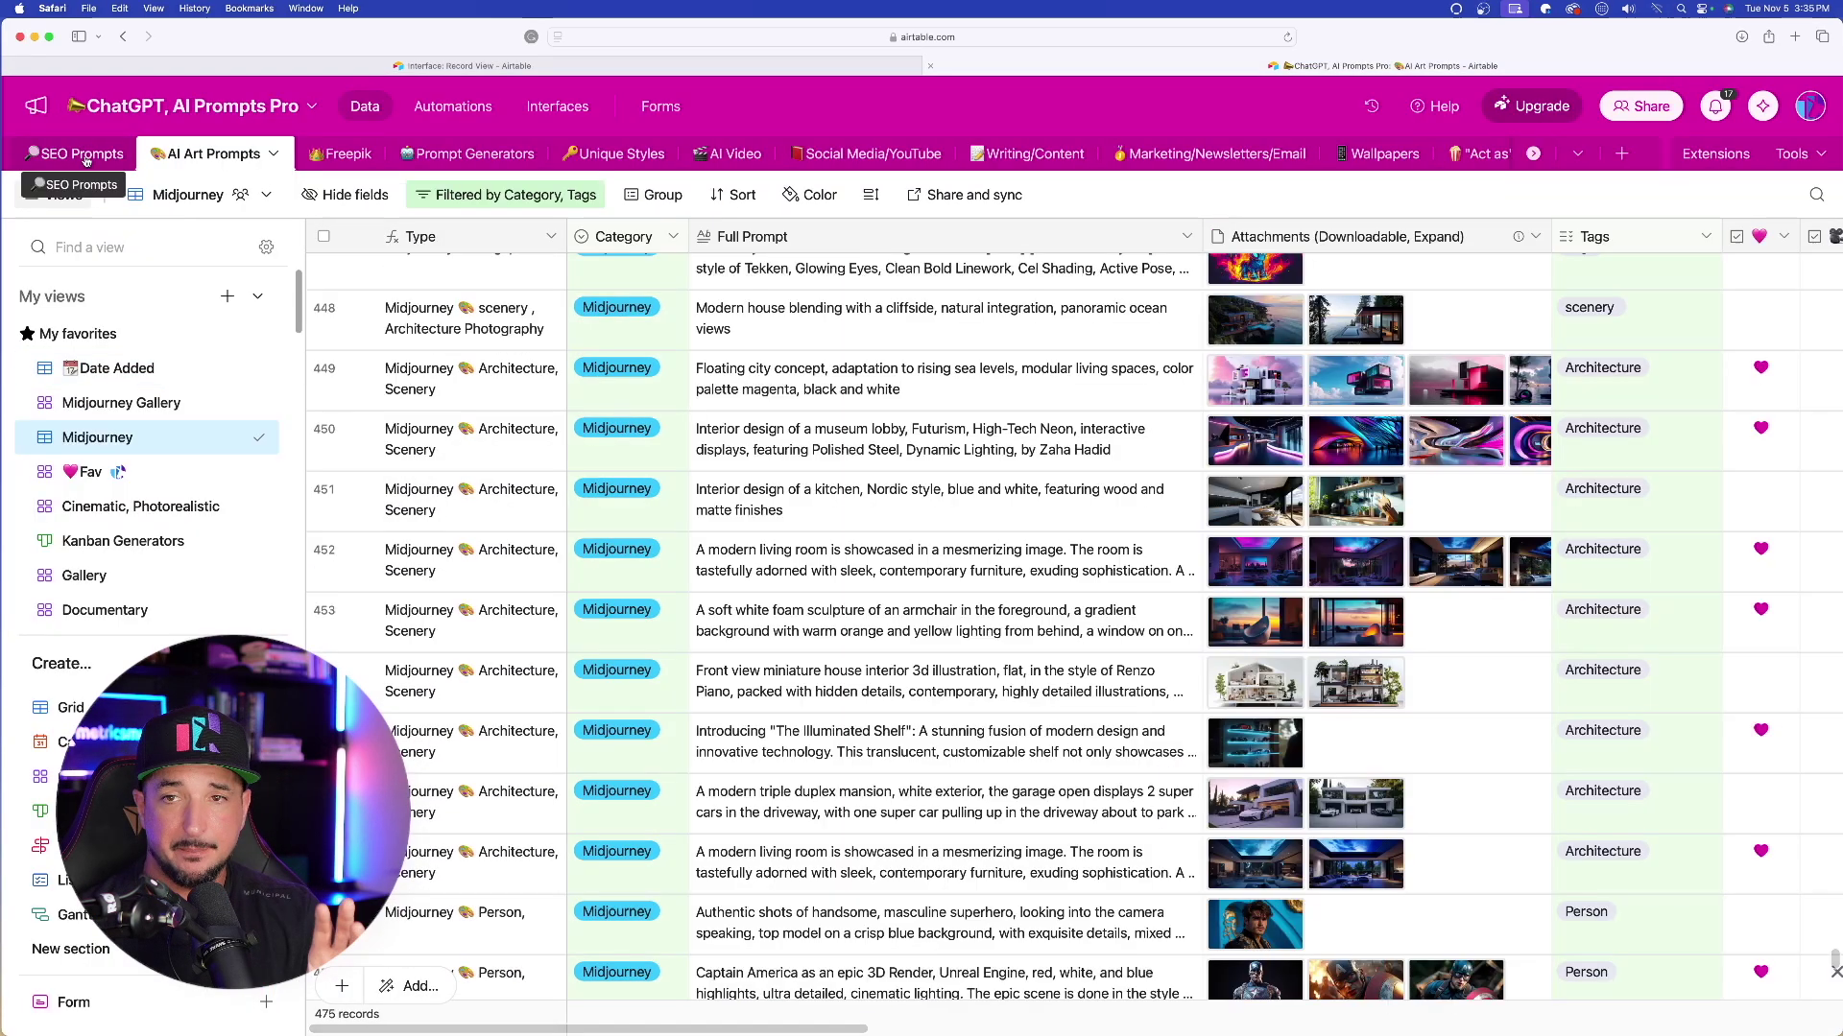
Step: Browse the SEO Prompts, AI Art Prompts and Prompt Generators tables, then switch to the record-view interface
click(76, 154)
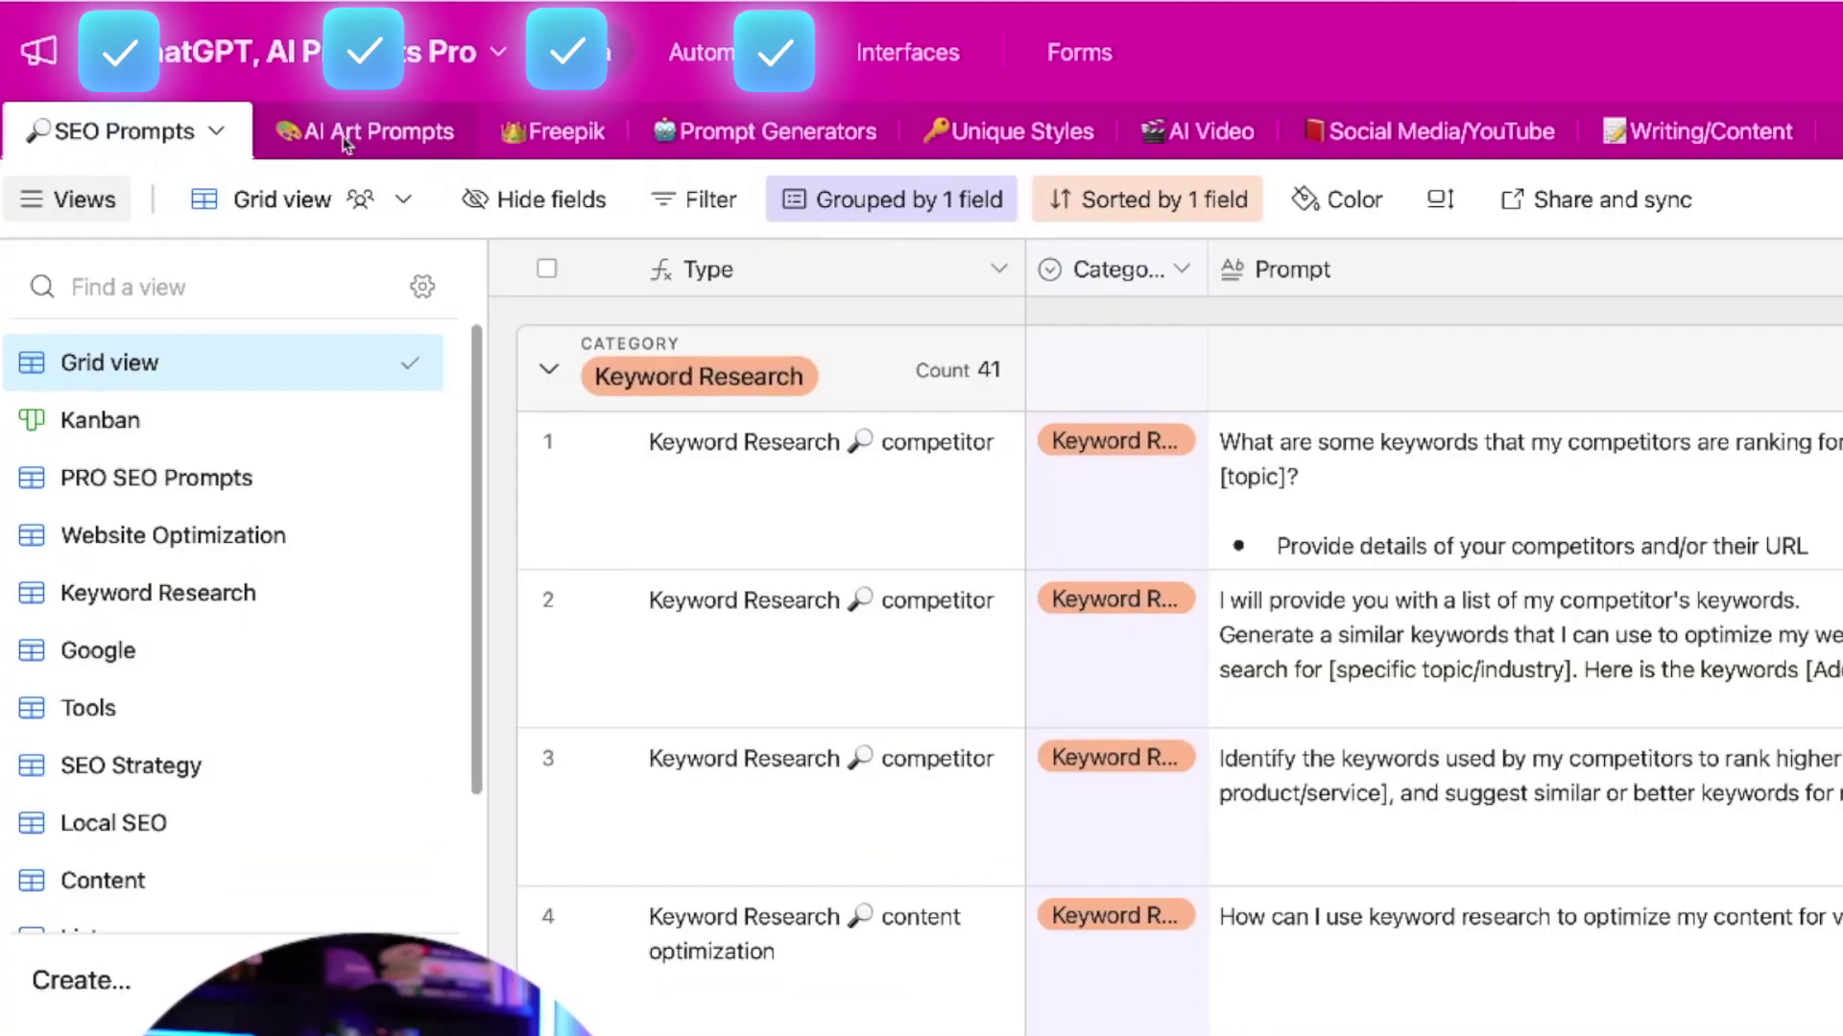
click(345, 142)
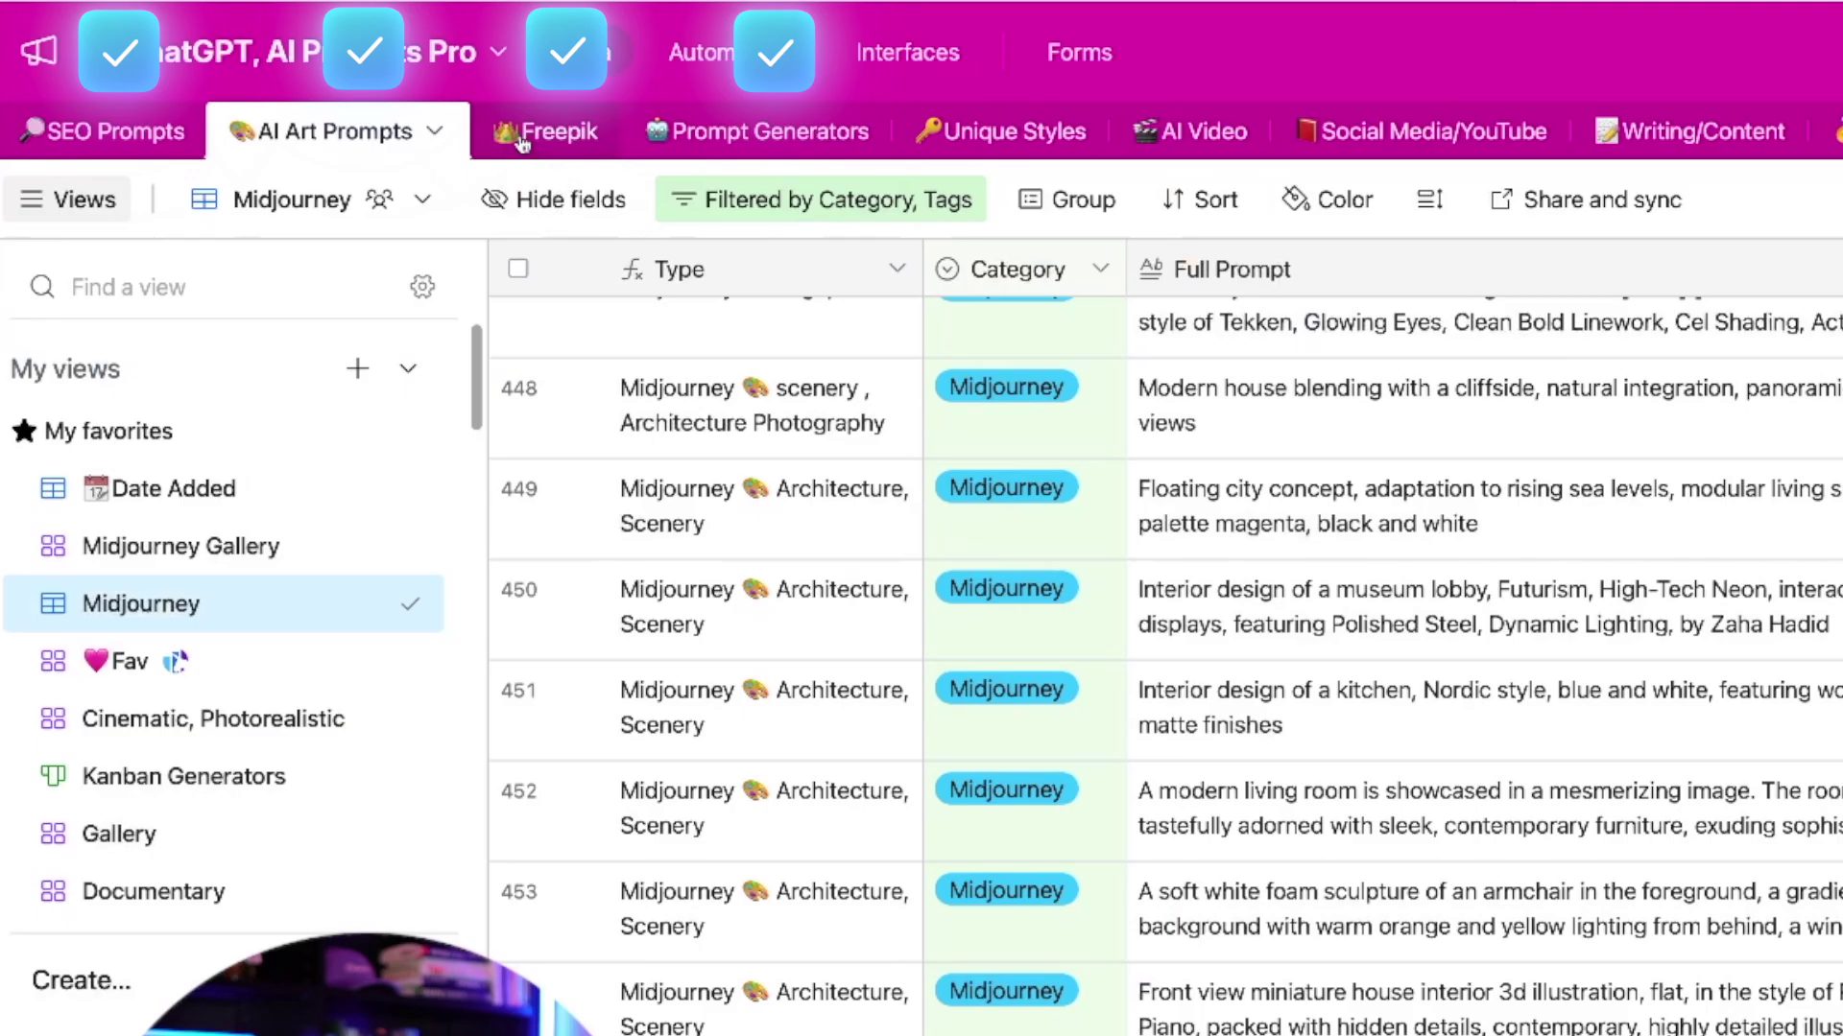
click(704, 145)
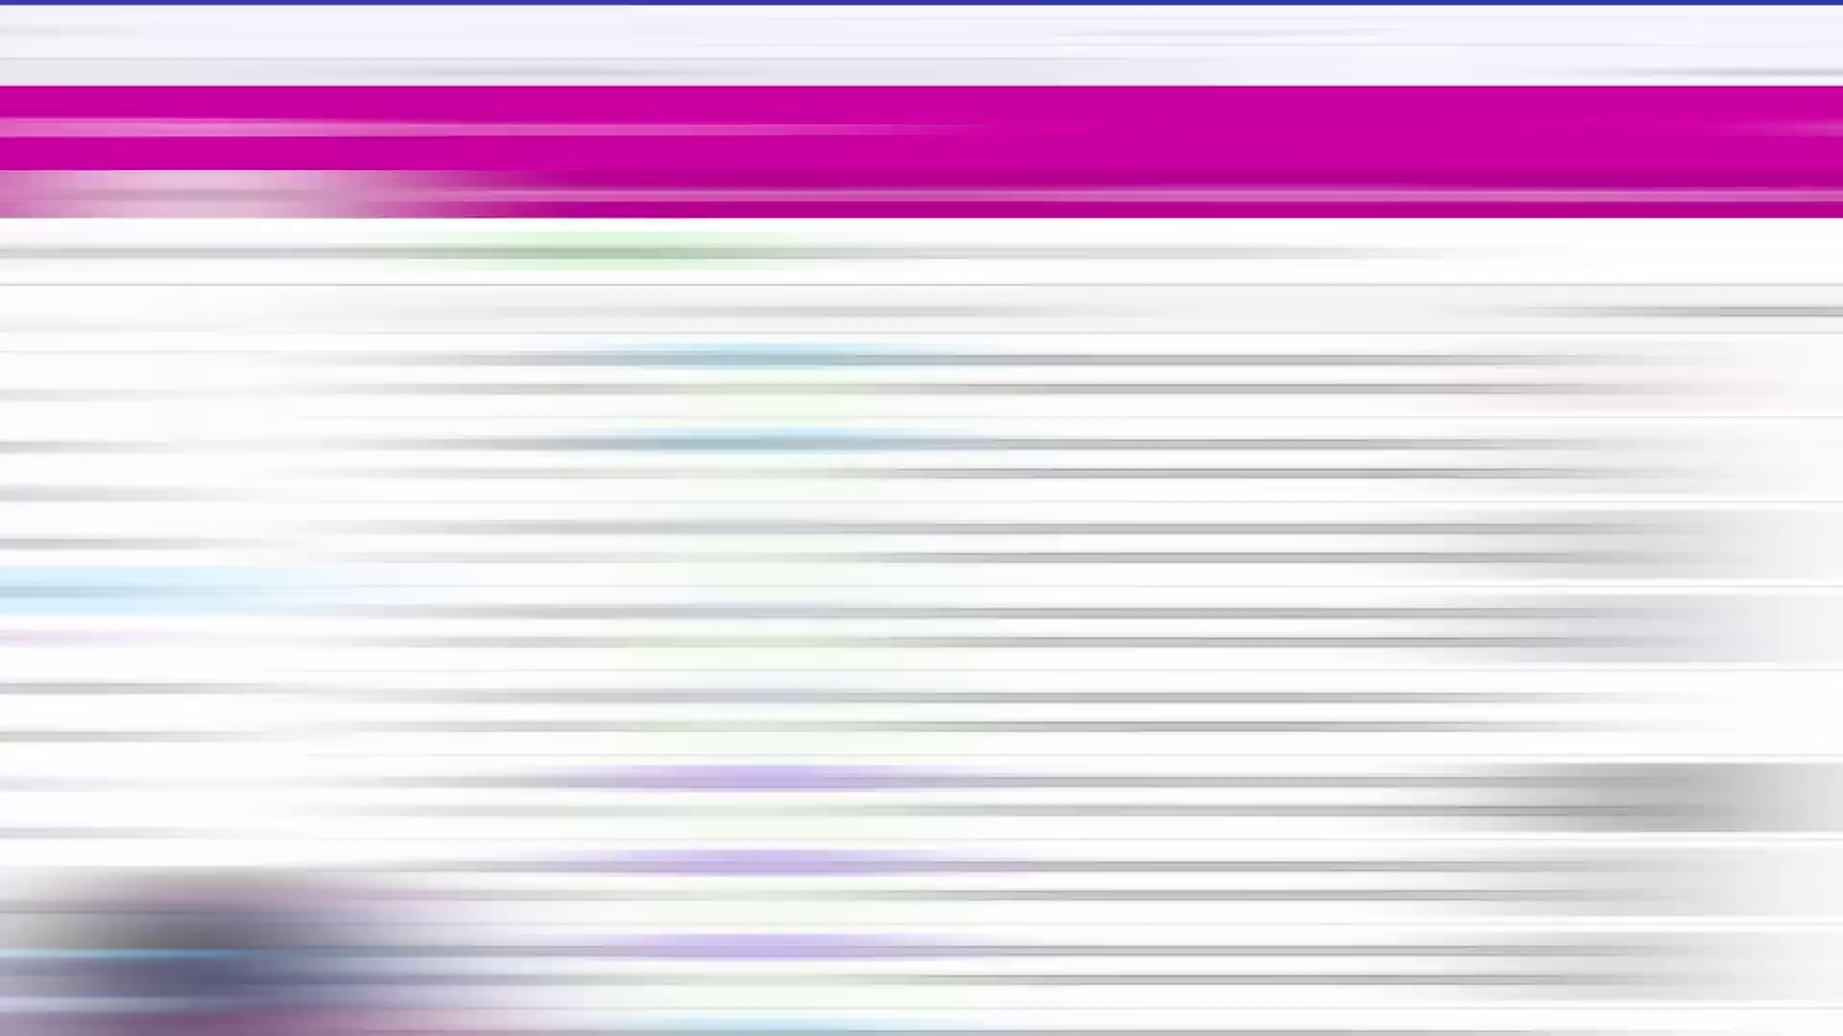
scroll(715, 576, down, 10)
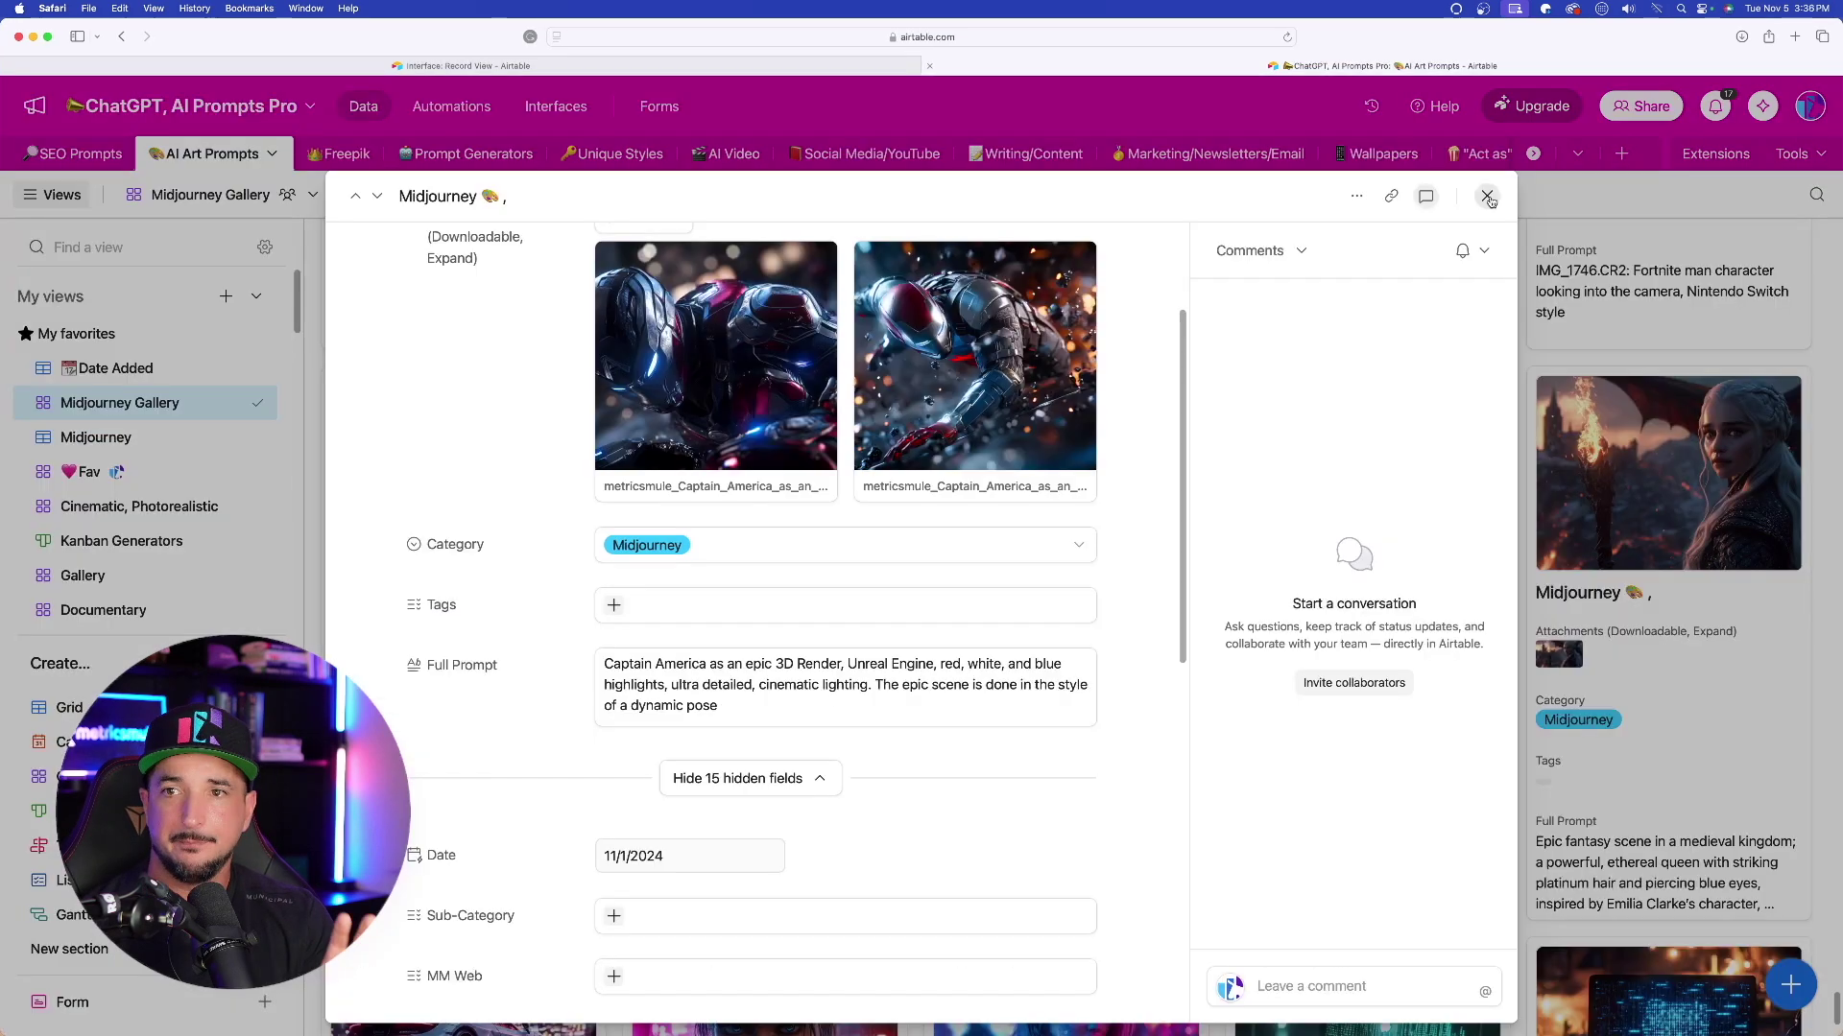
click(1488, 197)
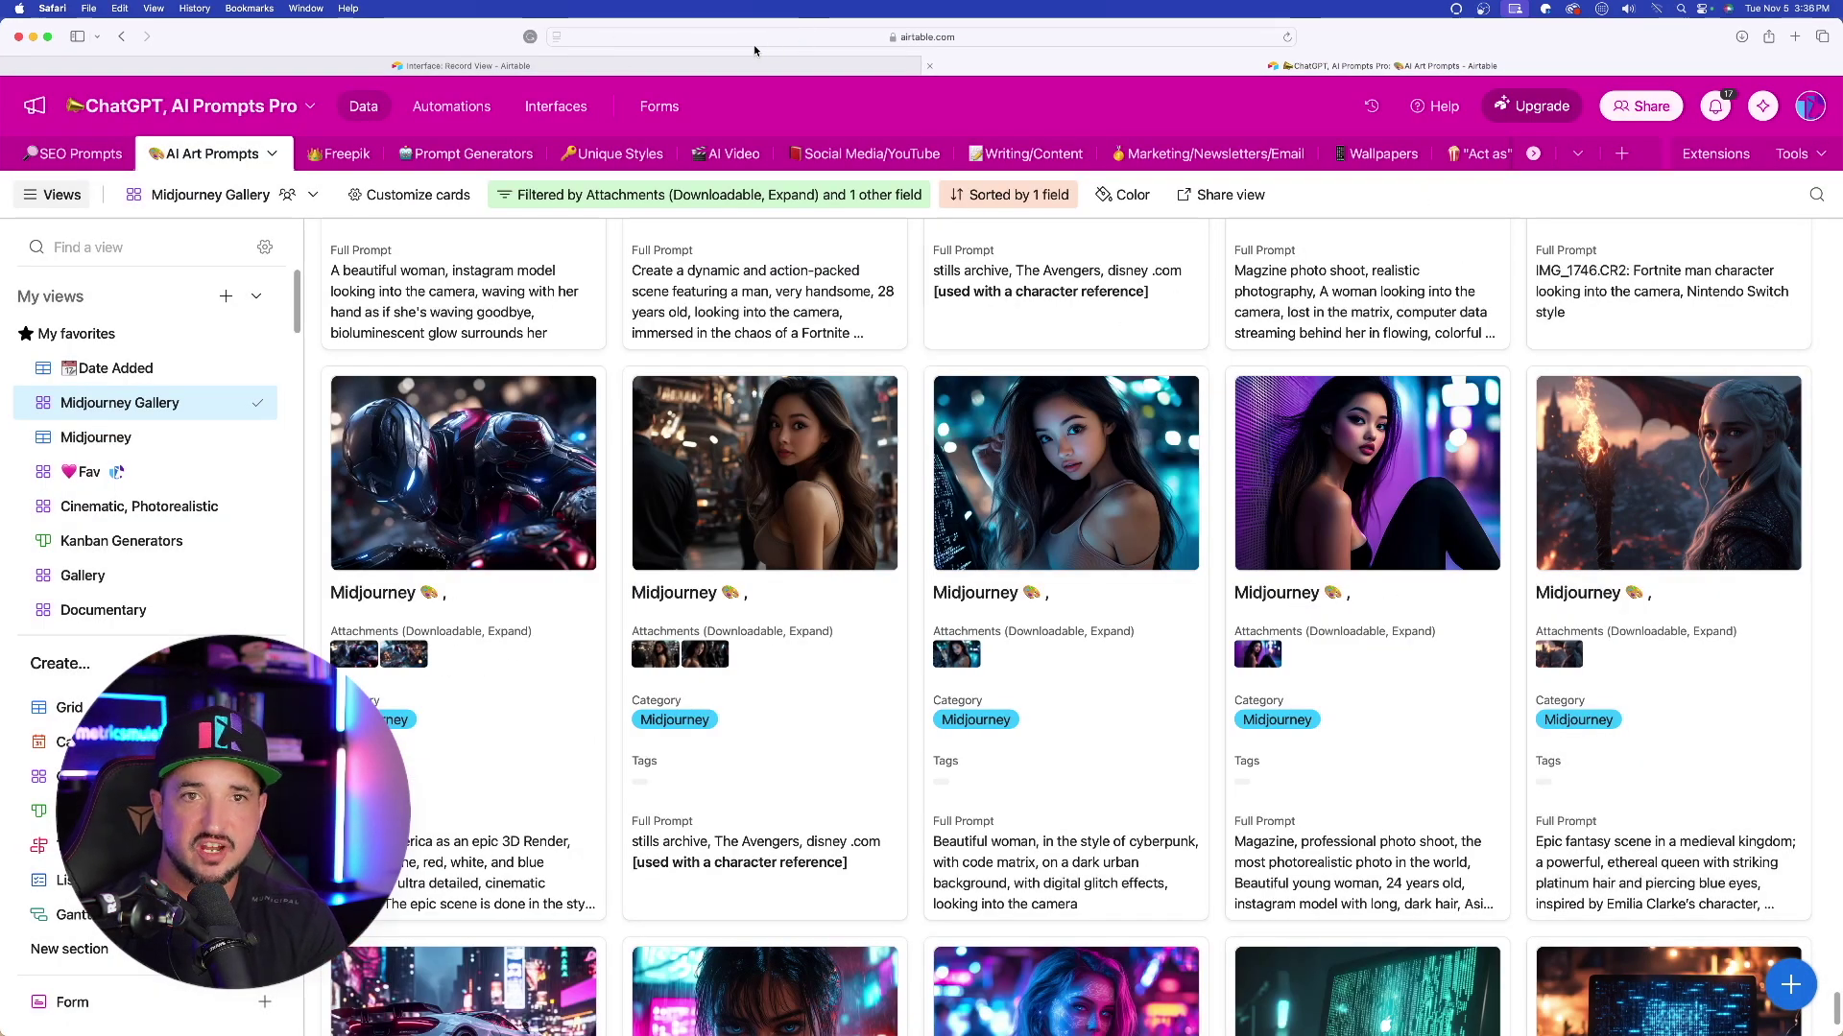
click(648, 71)
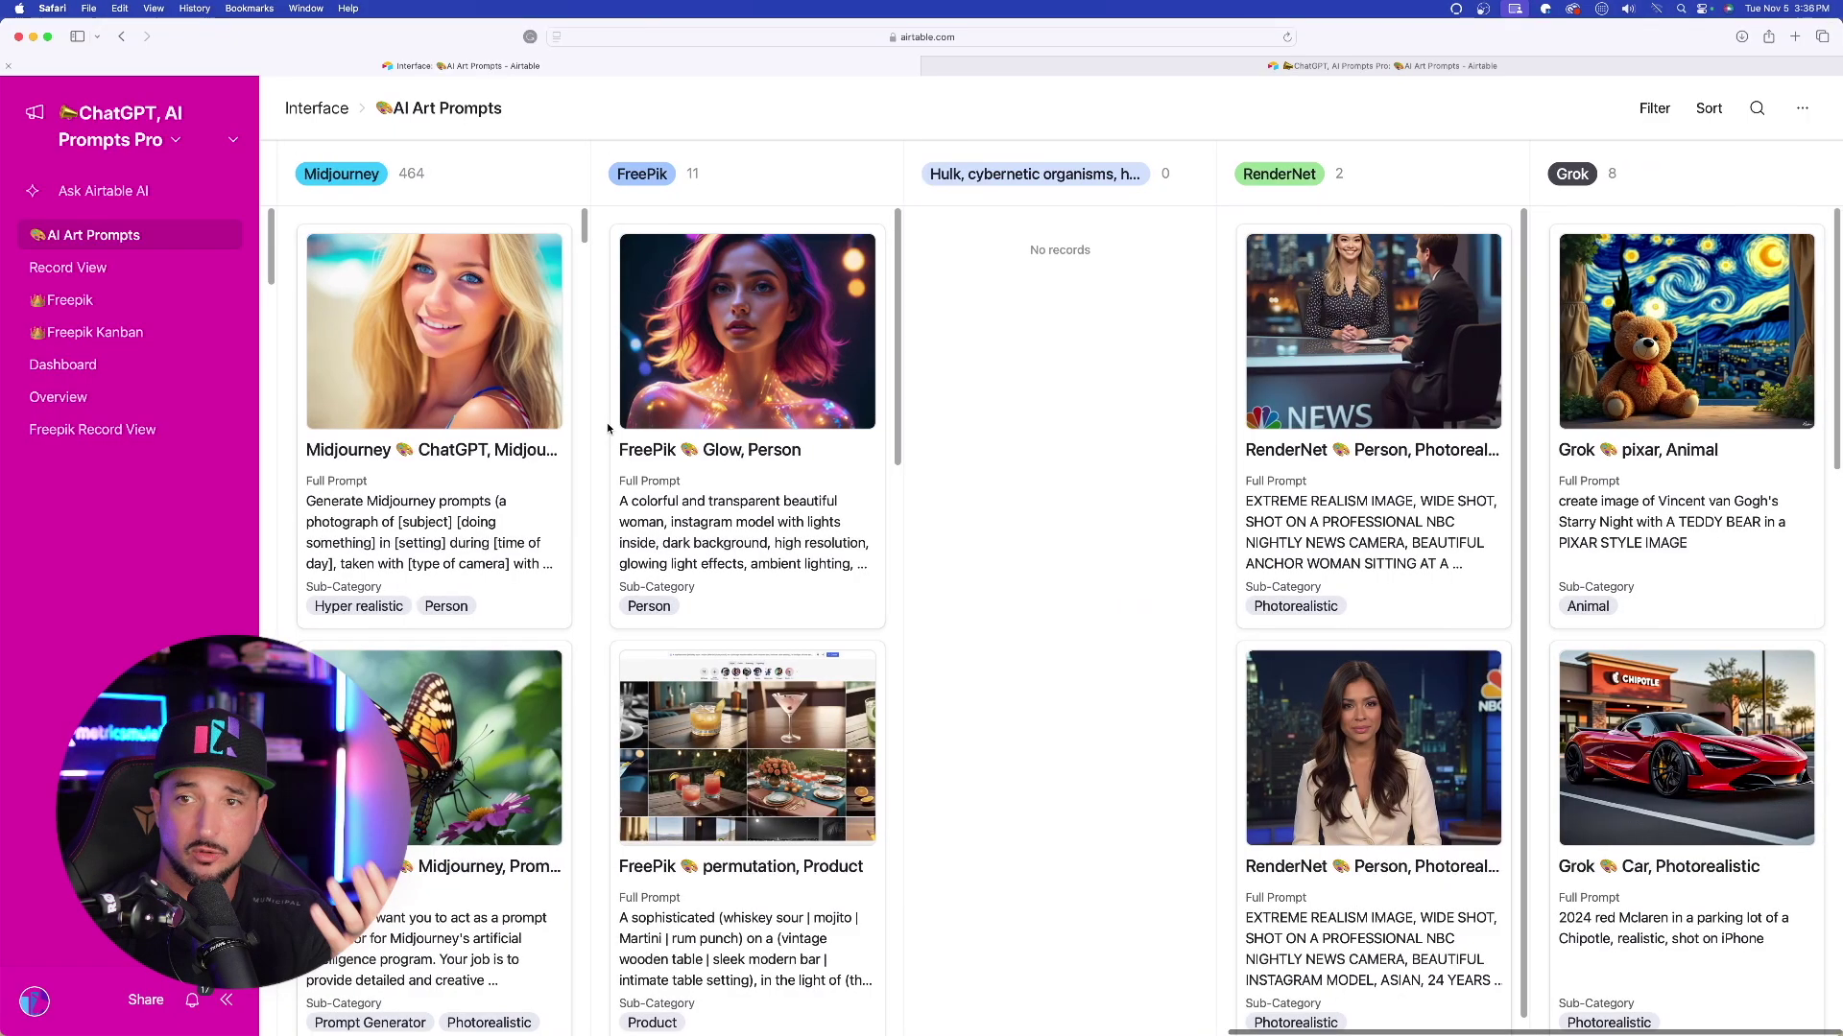
scroll(979, 506, left, 6)
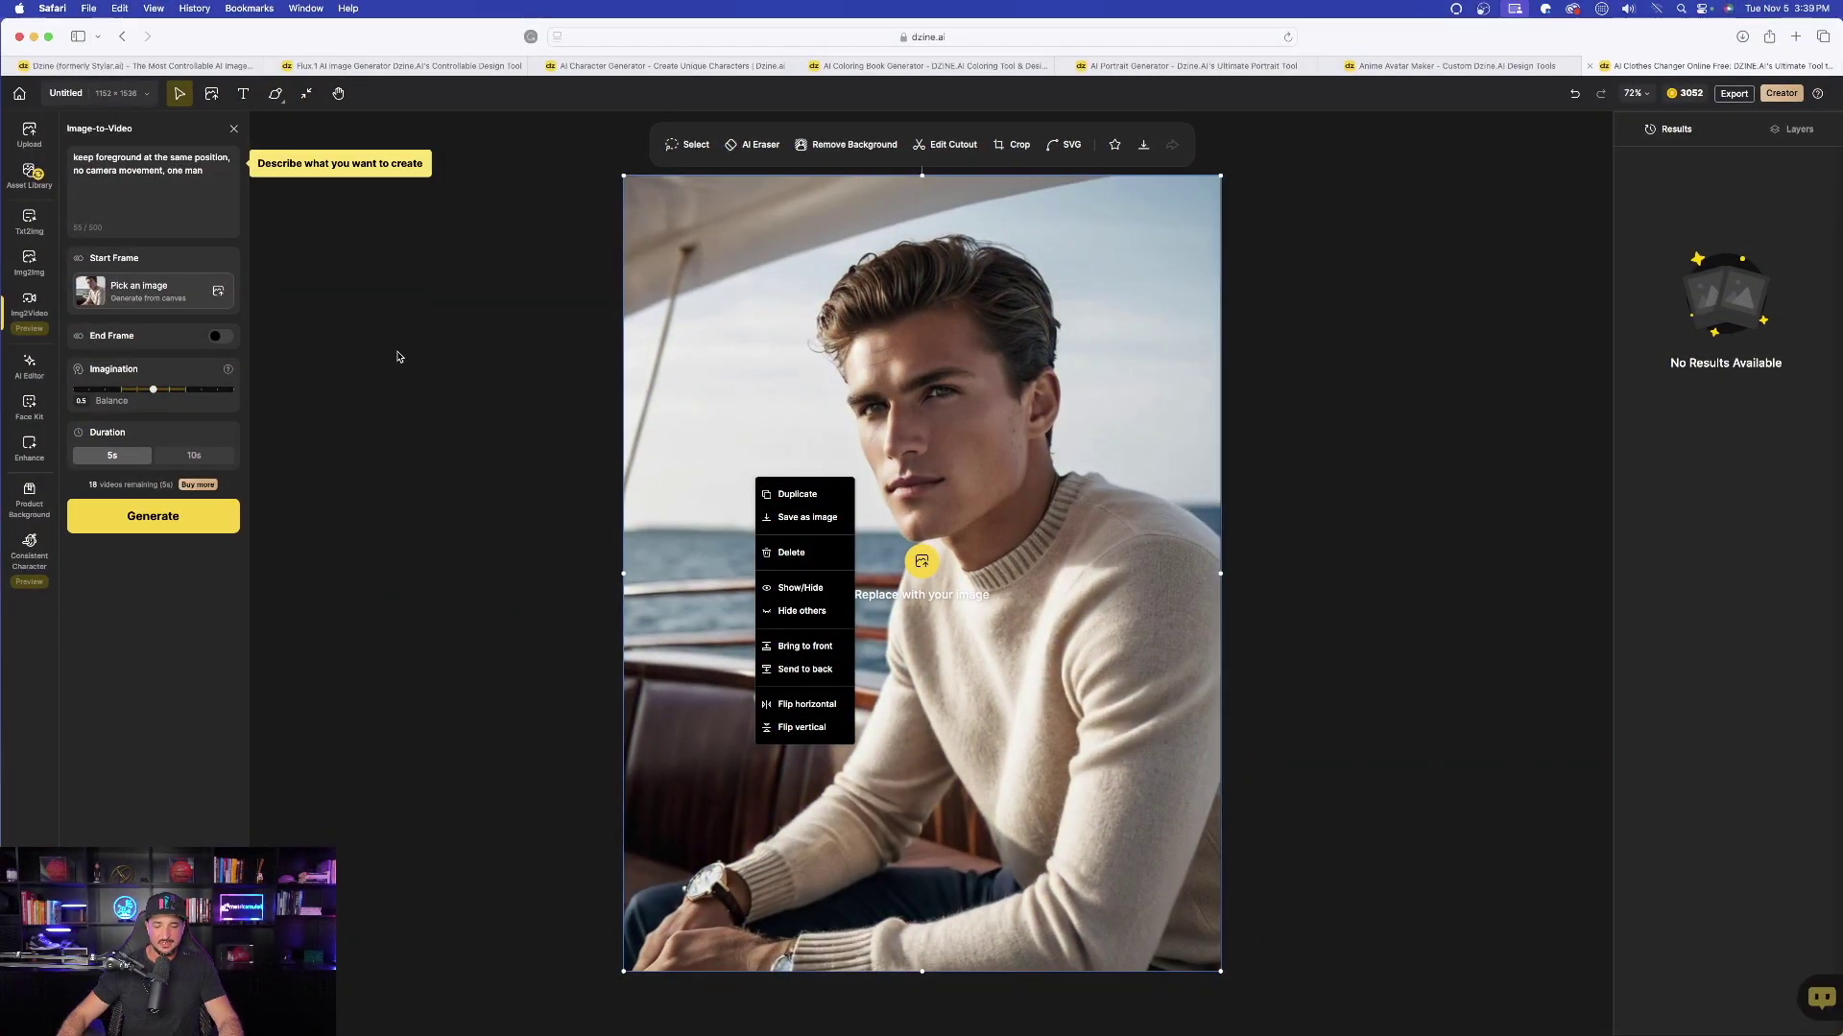
Step: Delete the portrait, upload a start-frame image, paste the Captain America prompt and generate the video
click(757, 344)
key(Delete)
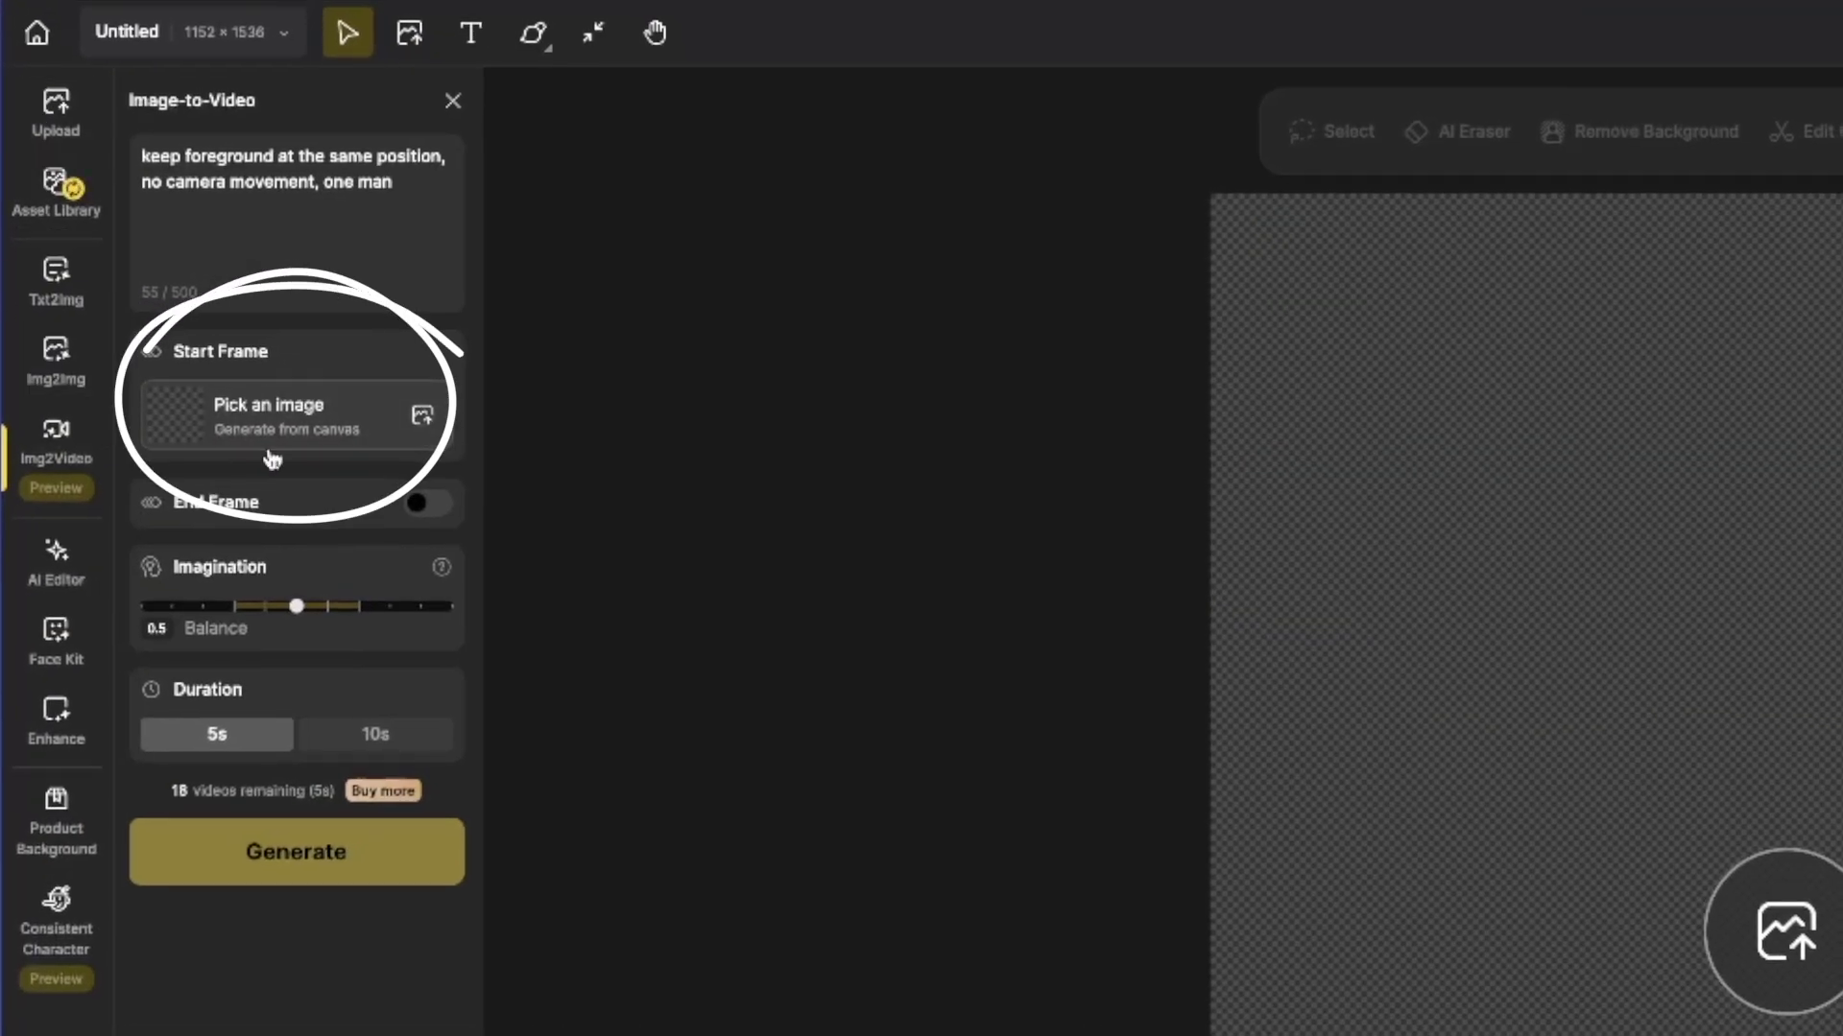
click(255, 425)
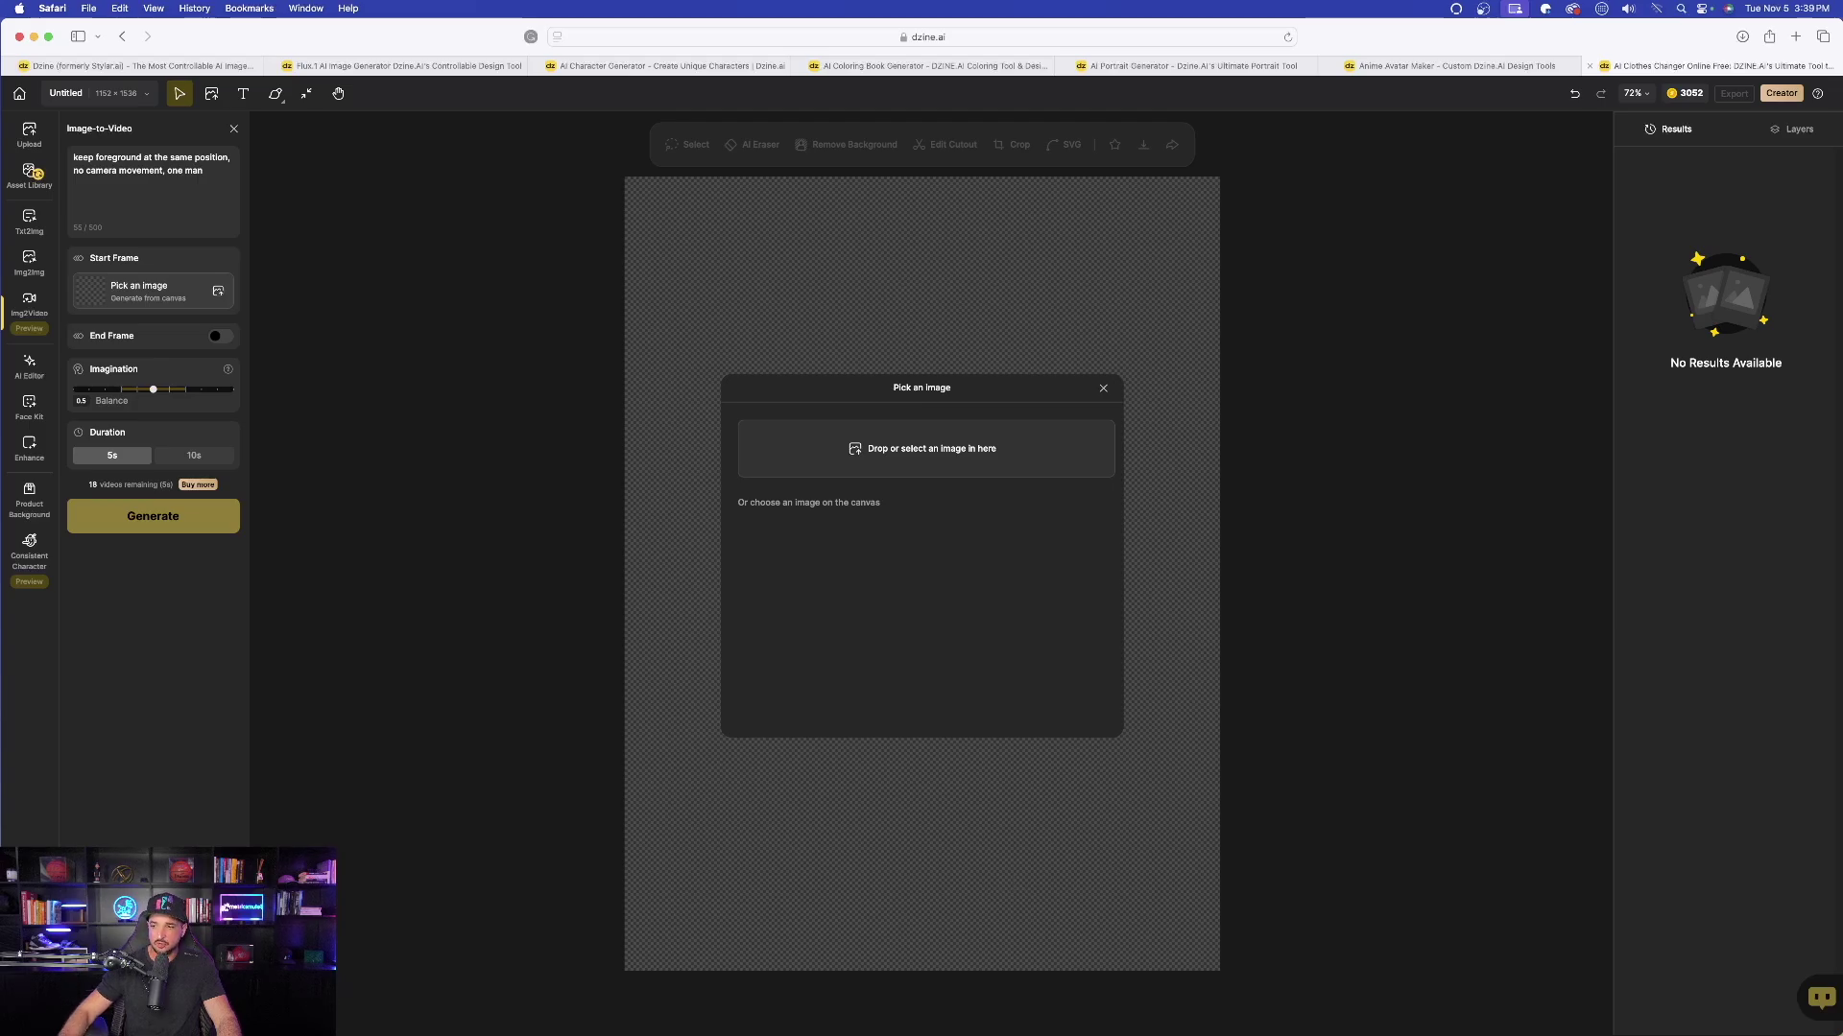
drag(938, 428, 942, 450)
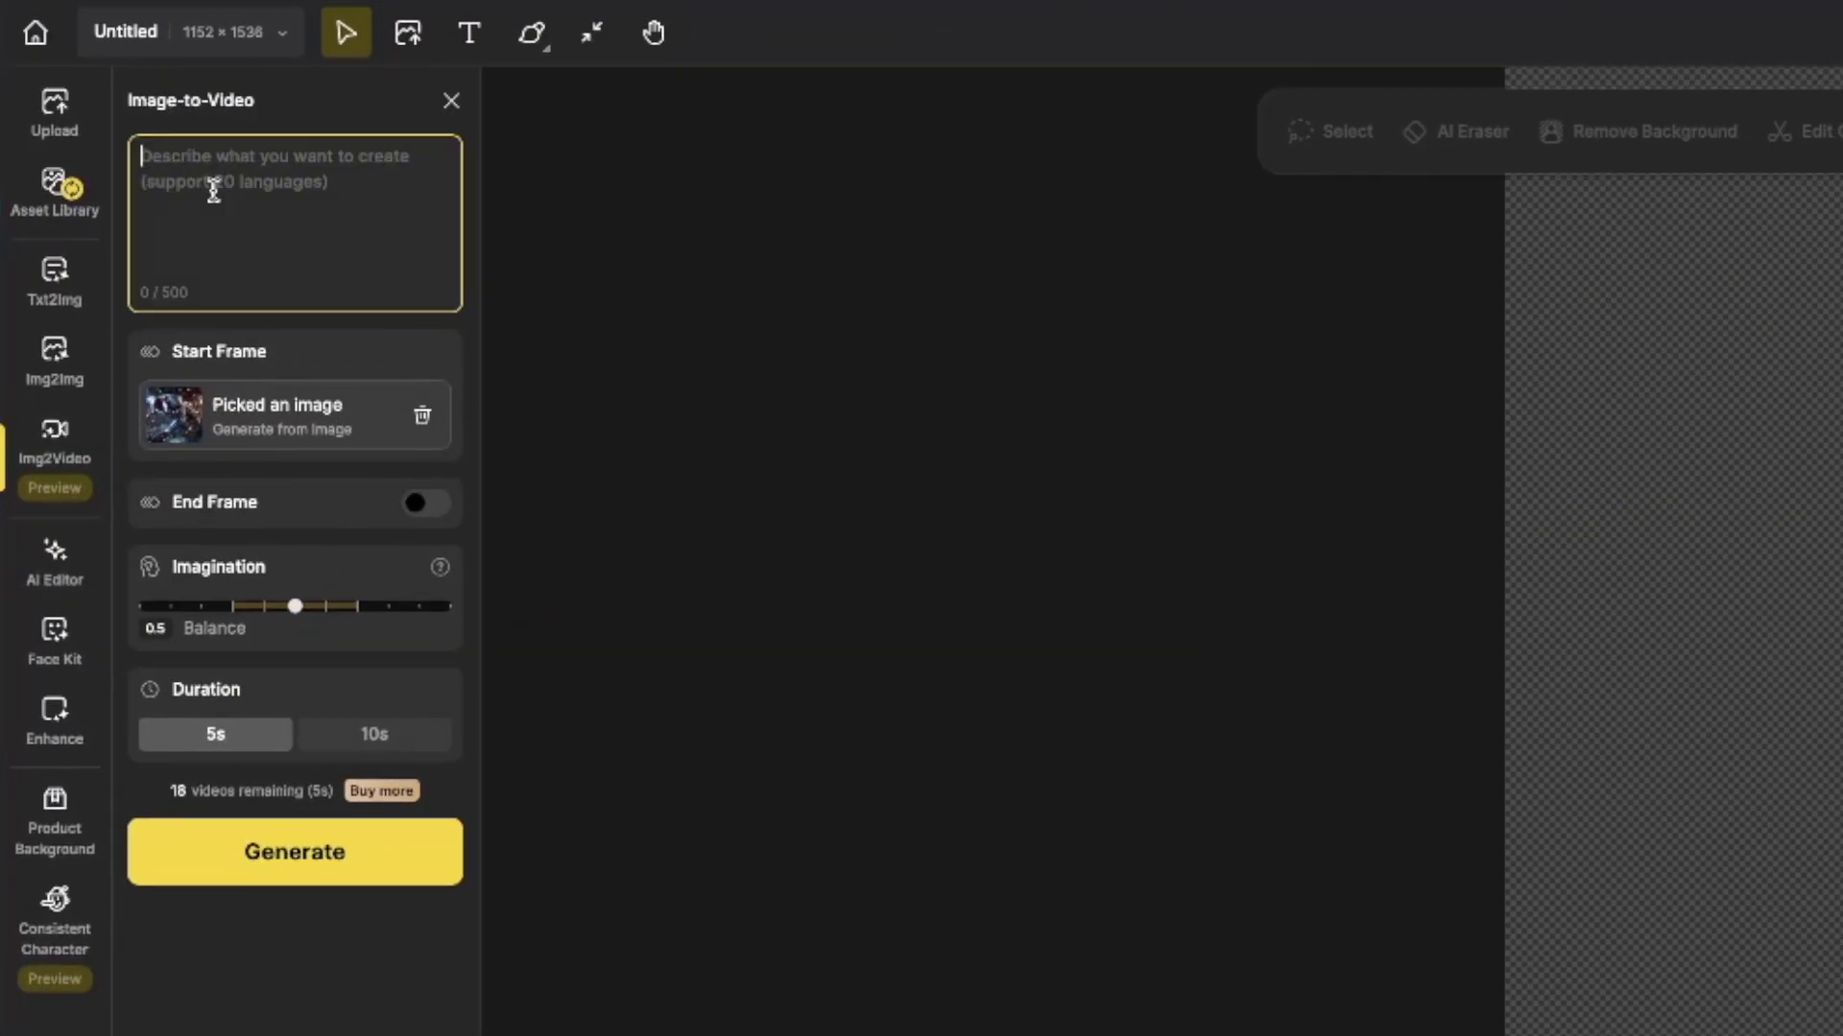
text(Captain America as an epic 3D Render, Unreal Engine, red, white, and blue highlights, ultra detailed, cinematic lighting. The epic scene is done in the style of a dynamic pose)
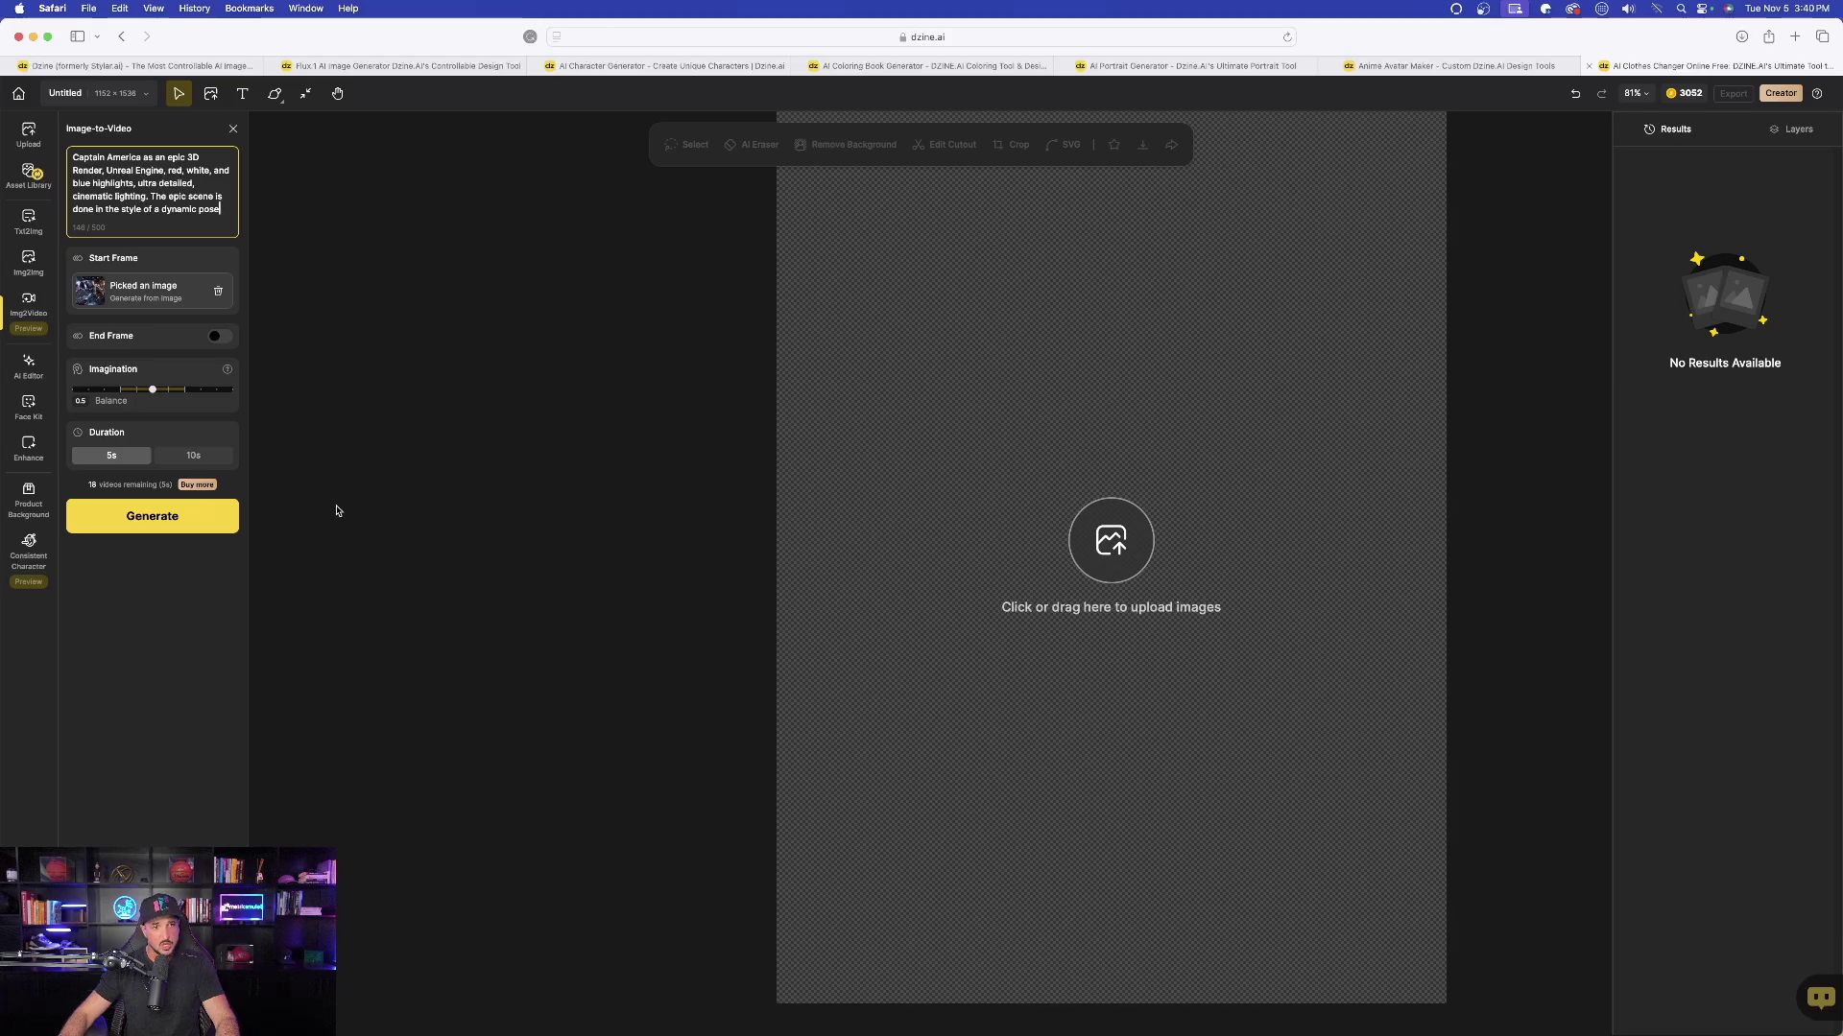
click(136, 523)
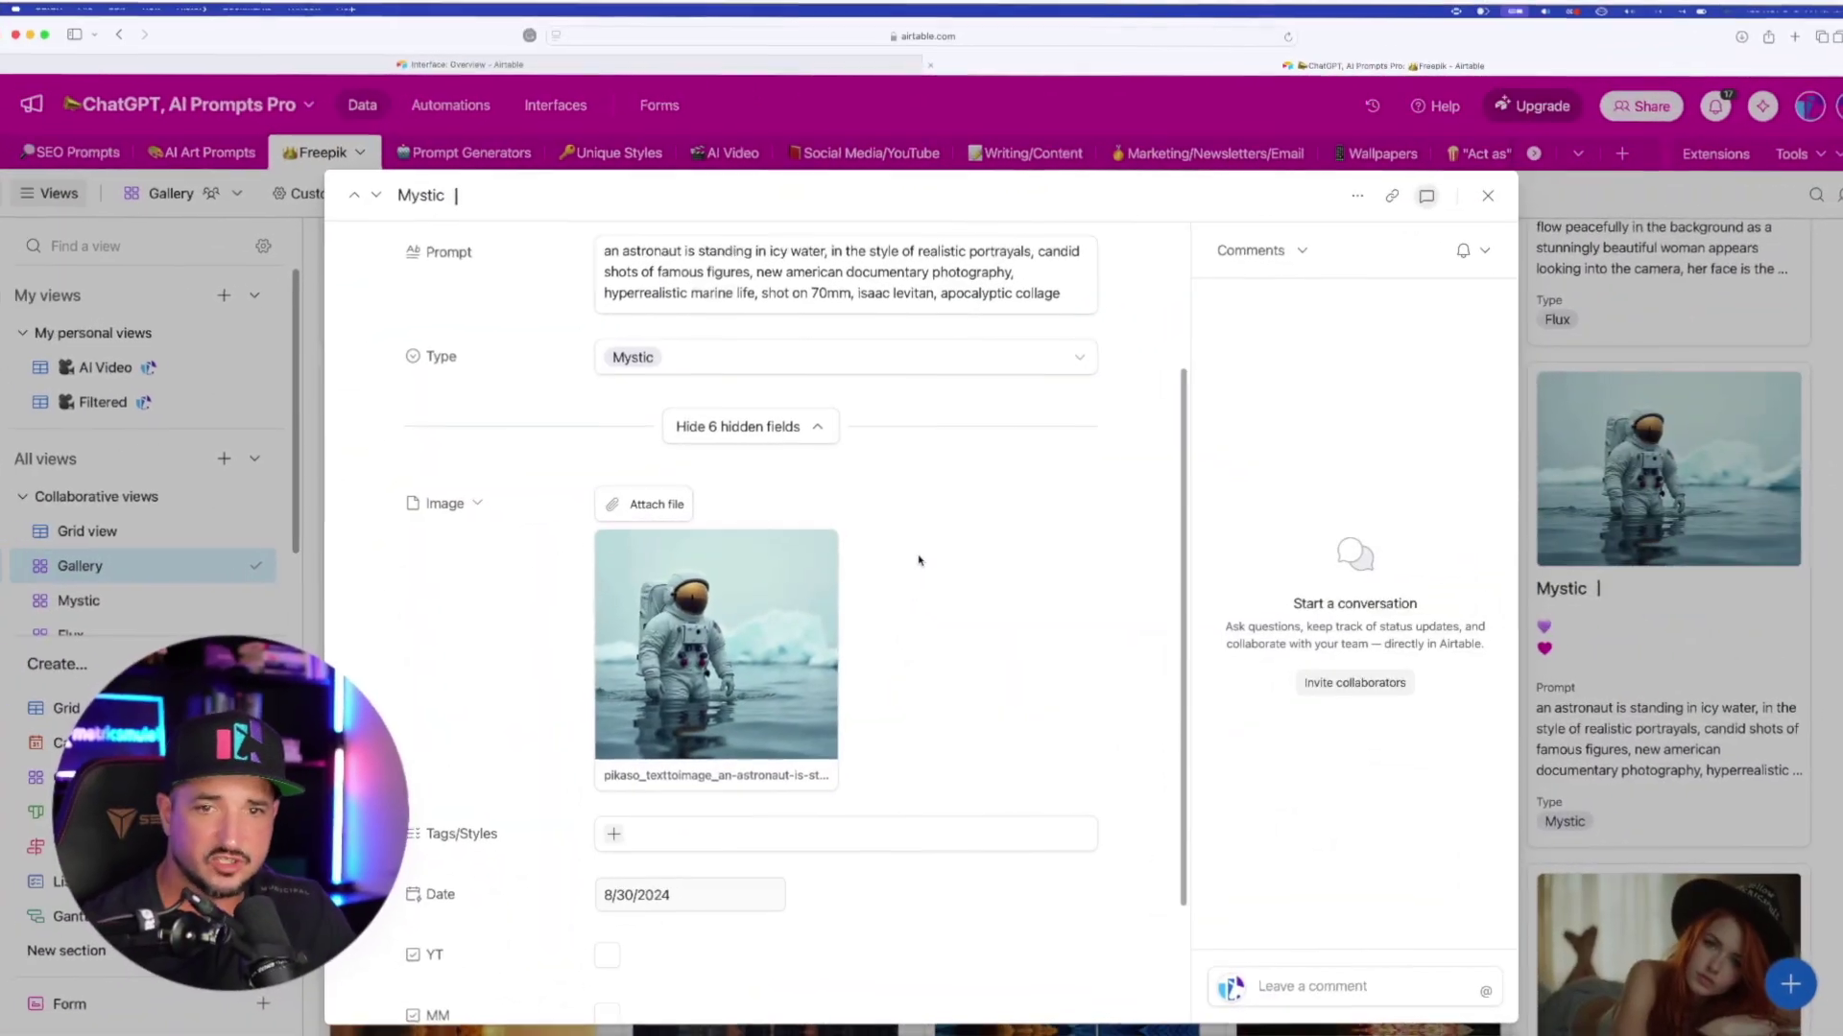
Step: Download the icy-water astronaut image and the floating astronaut image from their Airtable records
click(815, 288)
key(super+a)
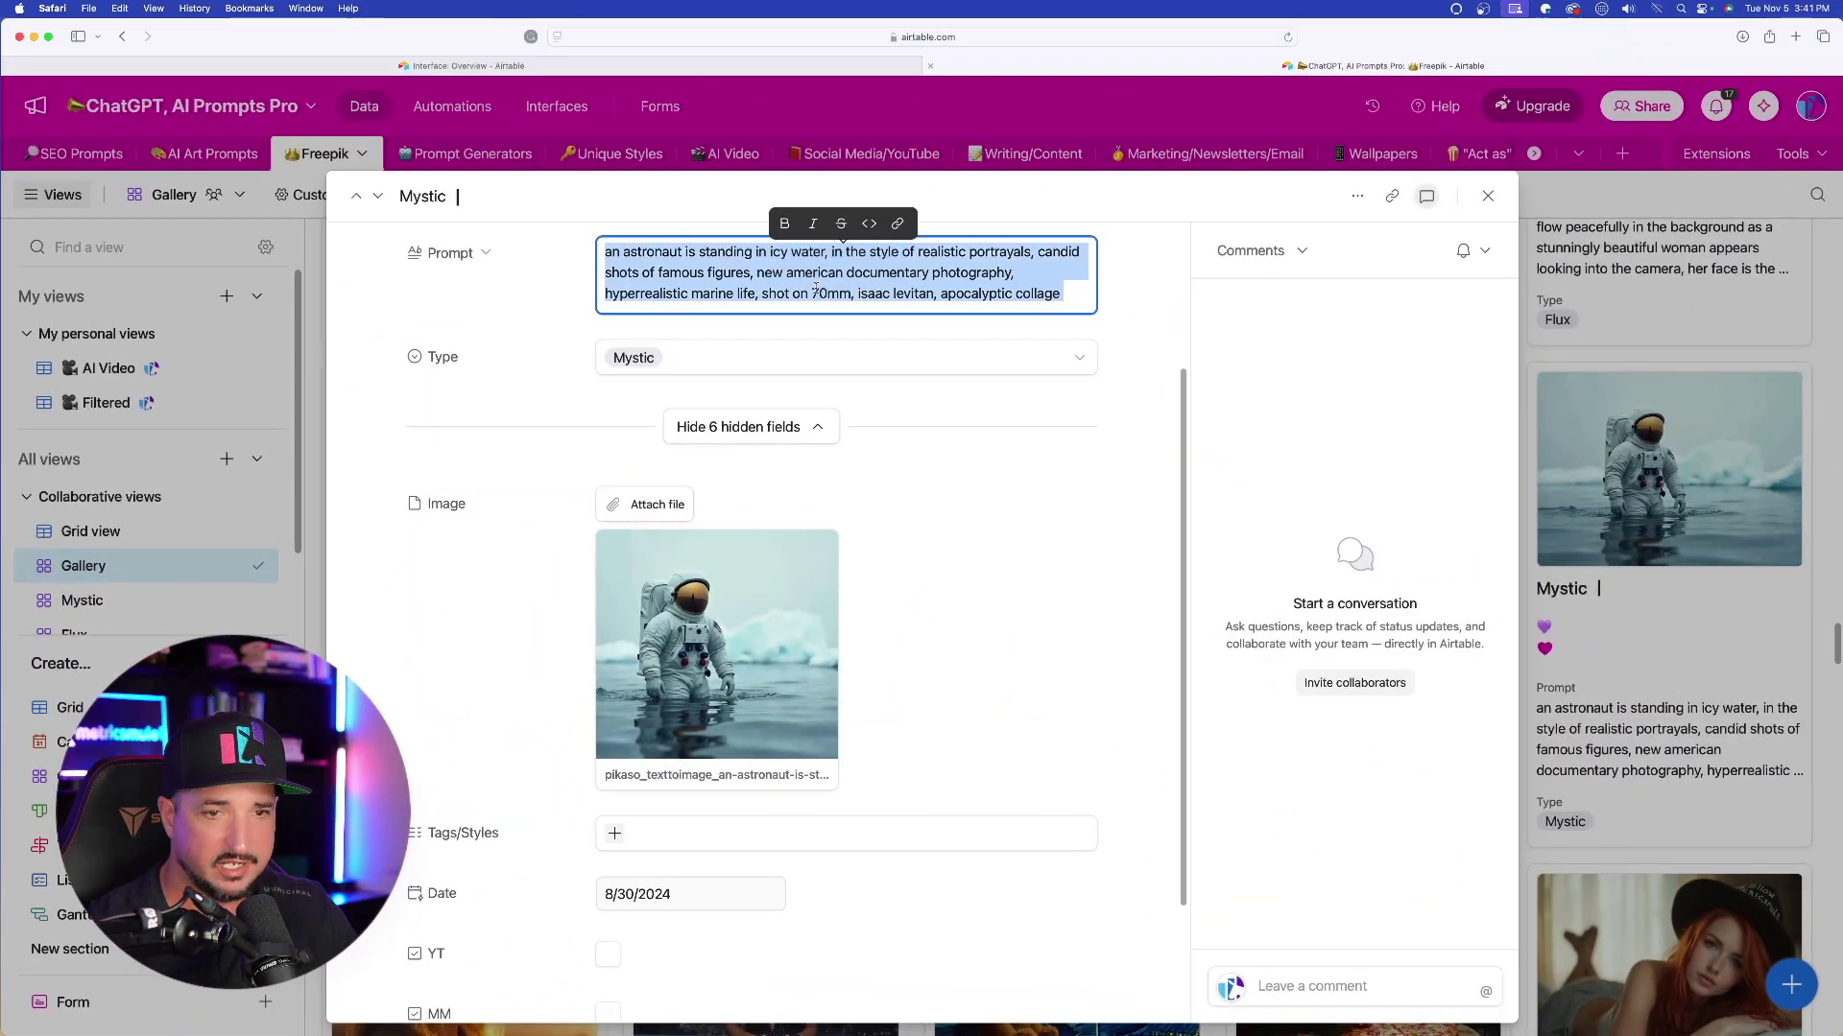
click(756, 669)
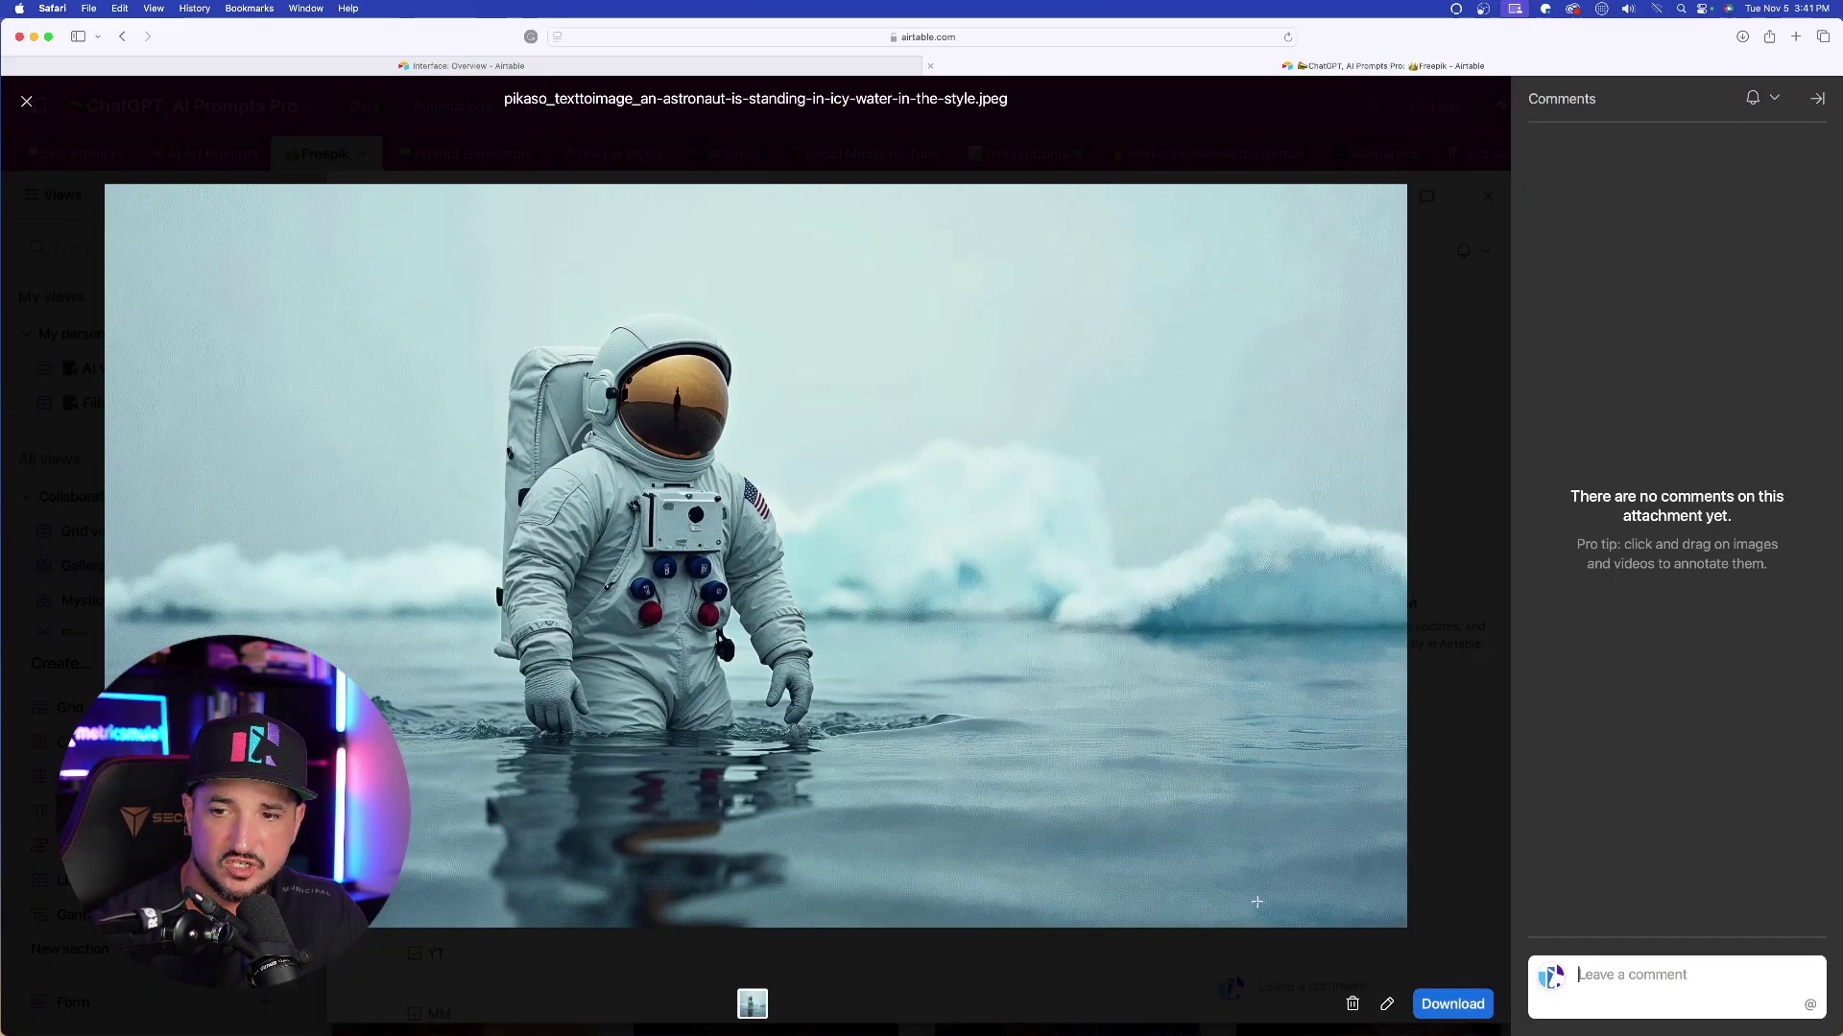
click(1453, 1004)
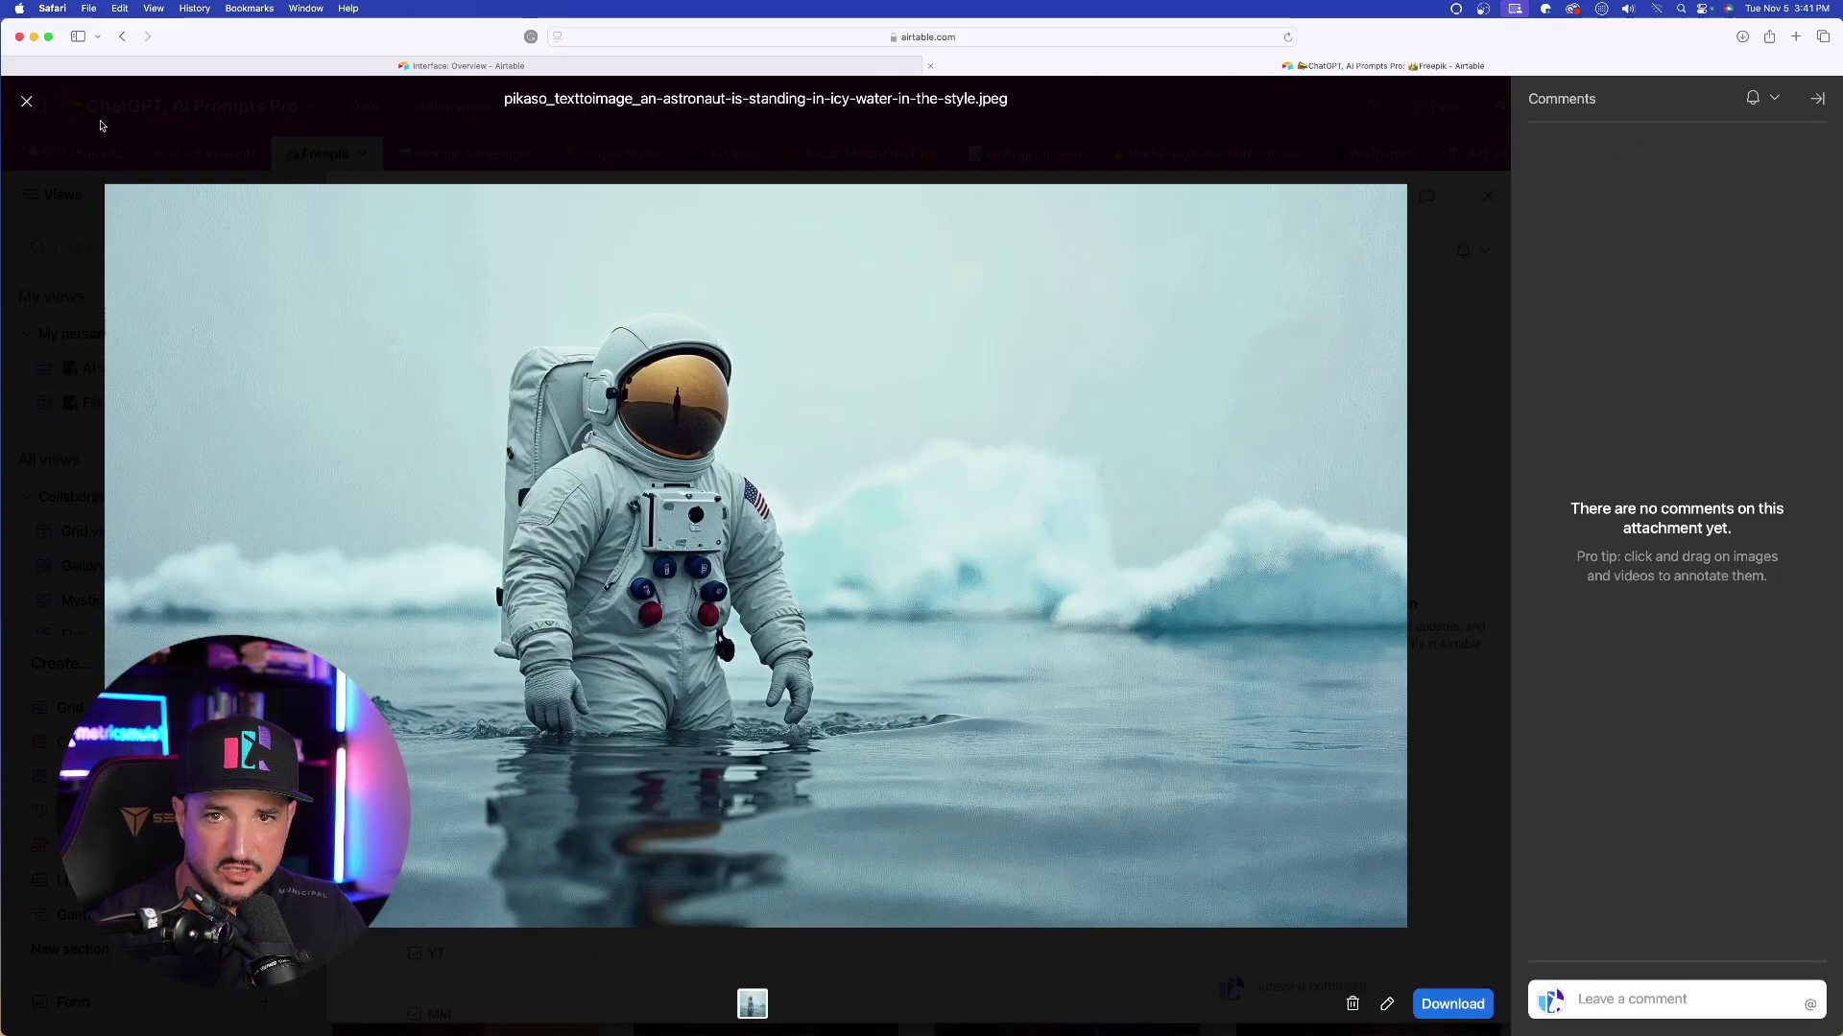
click(27, 102)
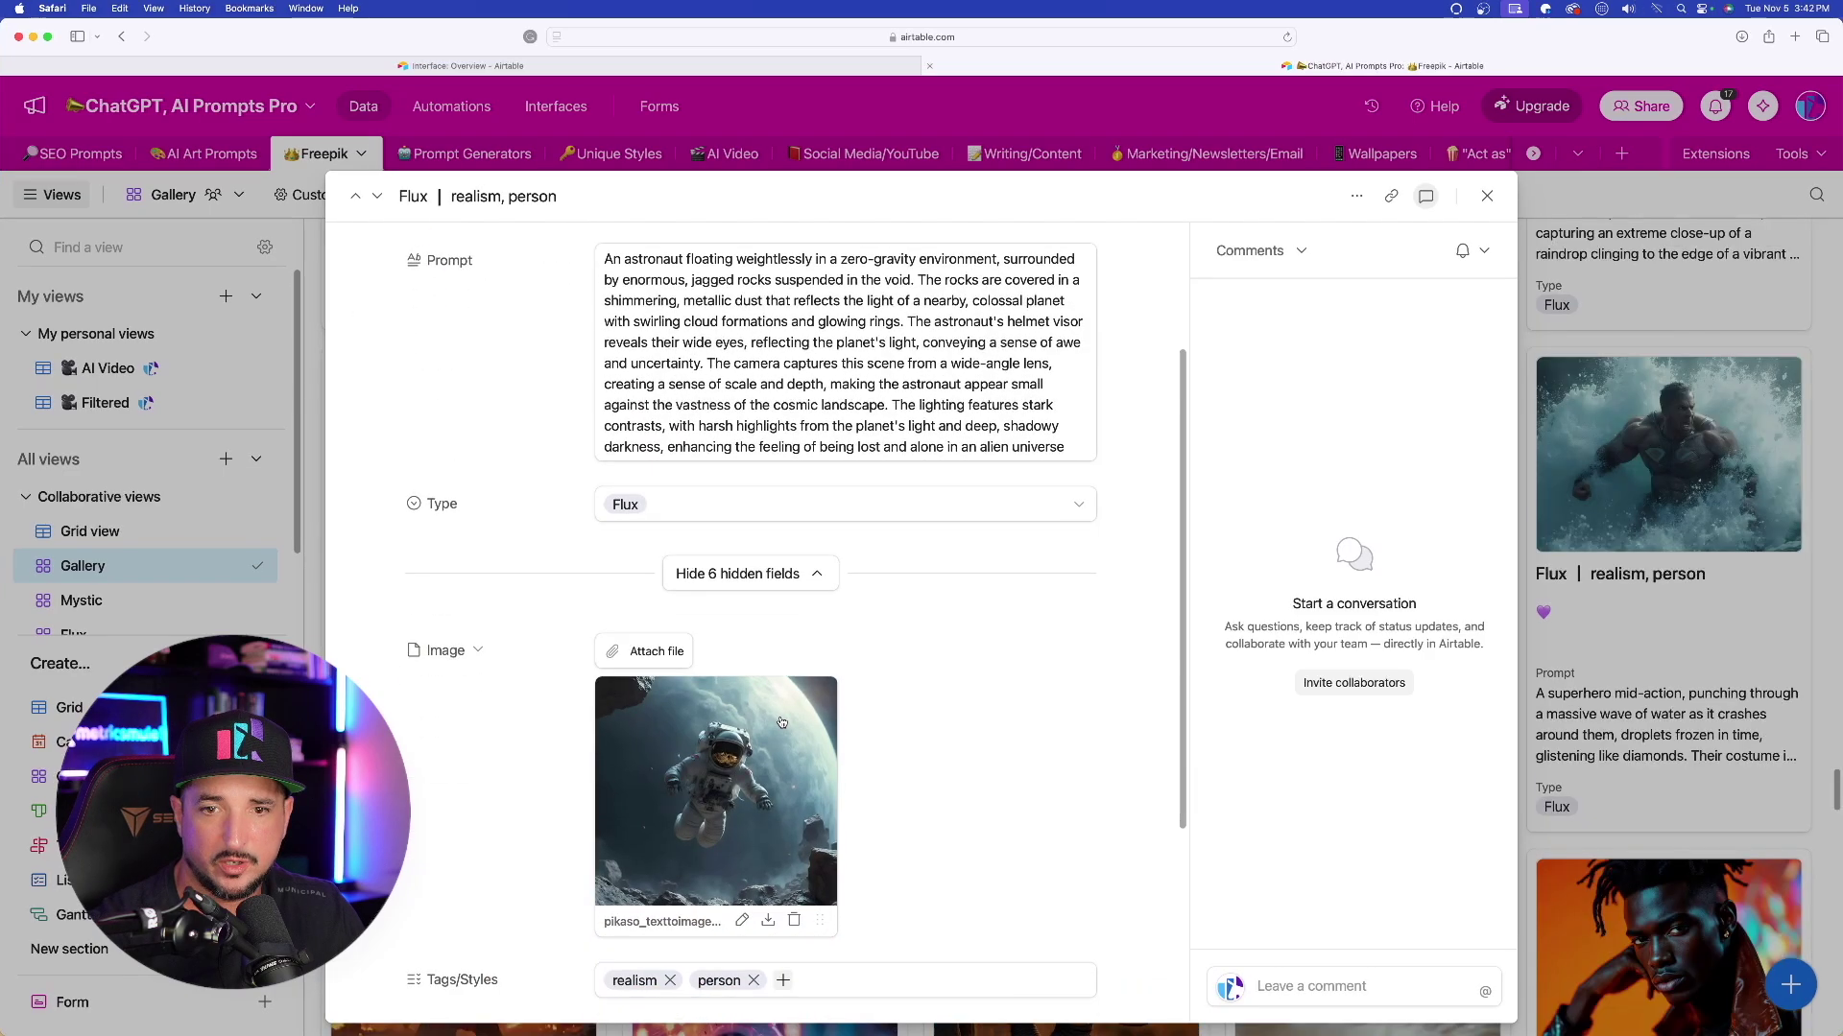
click(733, 746)
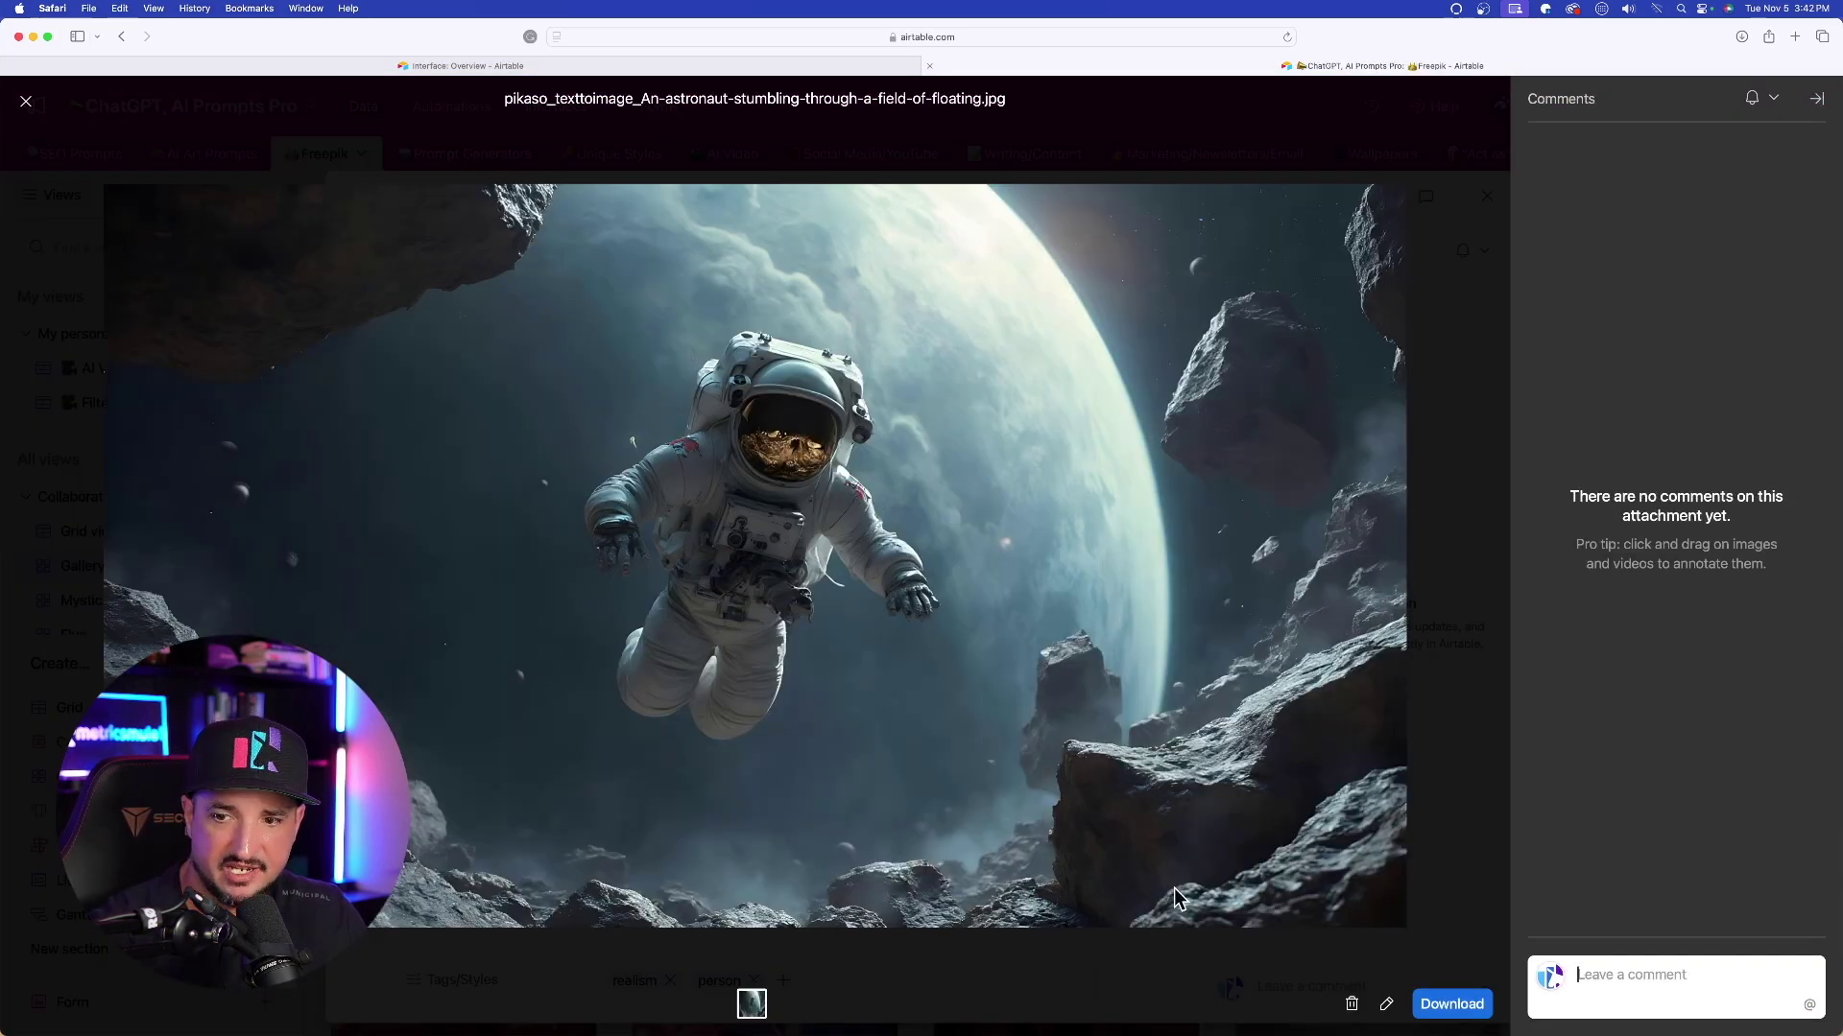
click(1428, 1009)
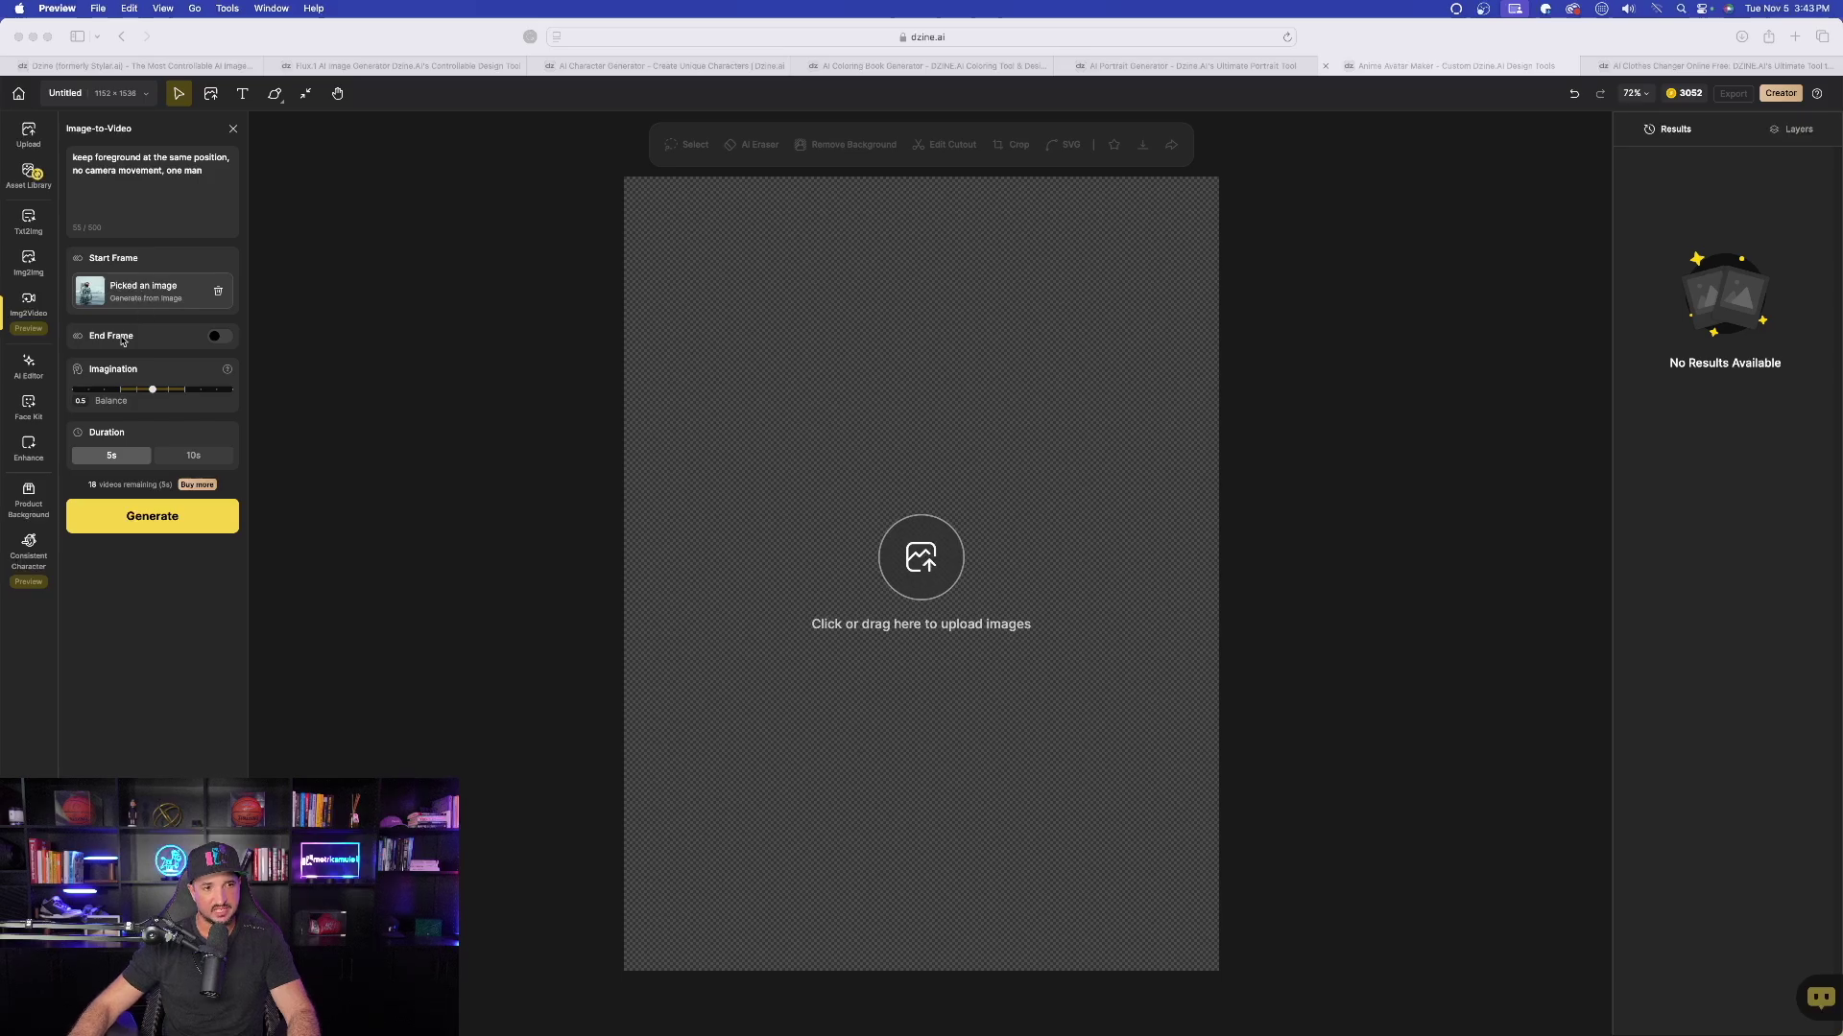
Step: Turn on End Frame and set the floating-astronaut image as the ending frame
click(218, 336)
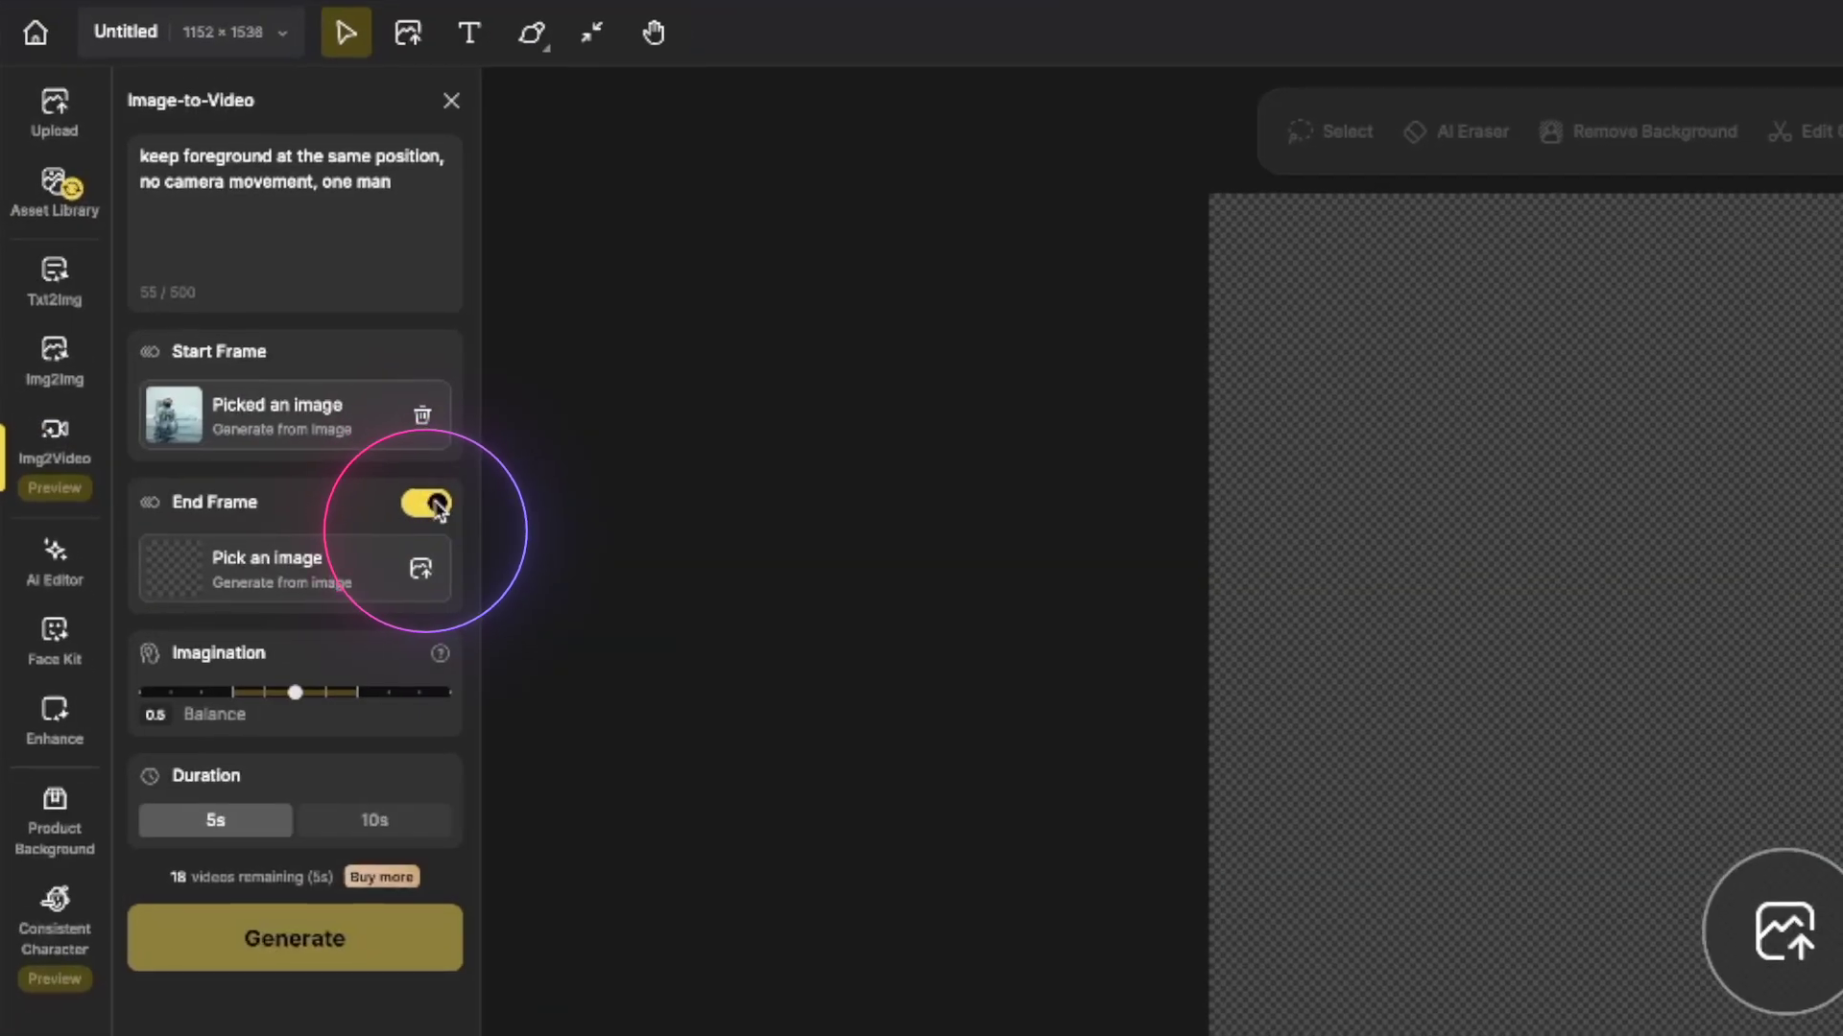
click(296, 568)
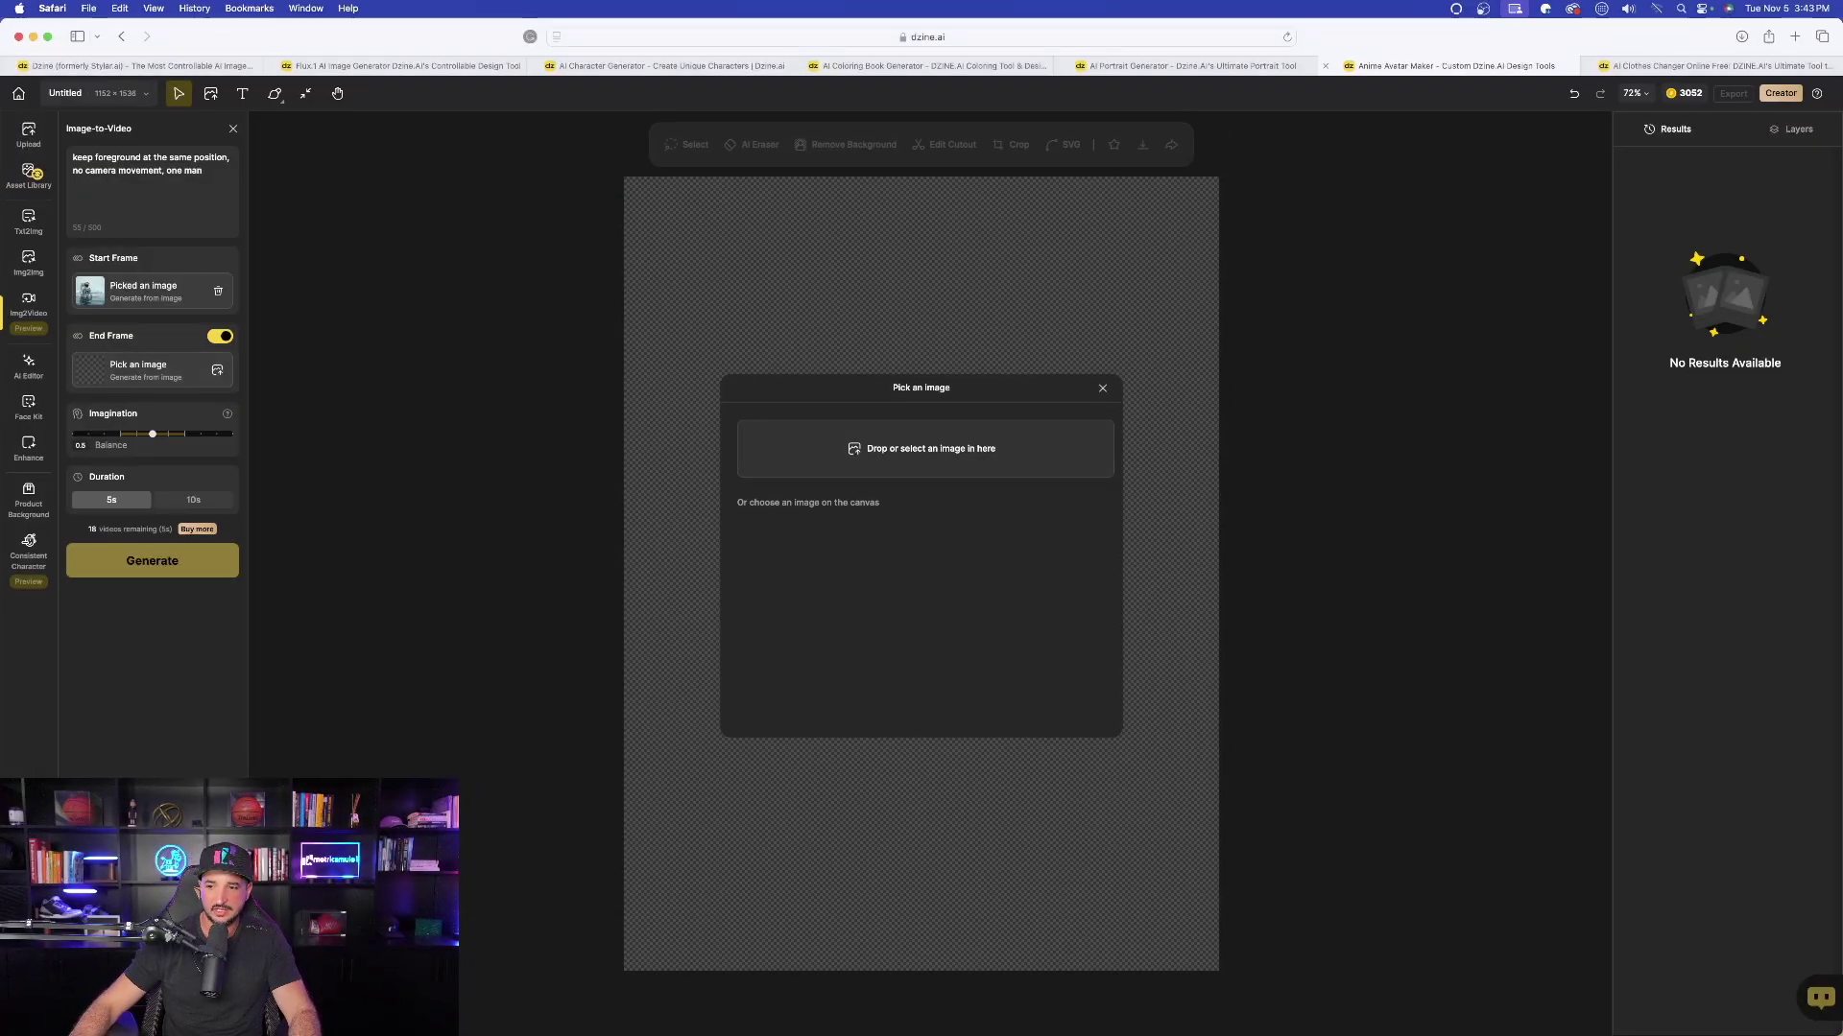
drag(889, 518, 925, 437)
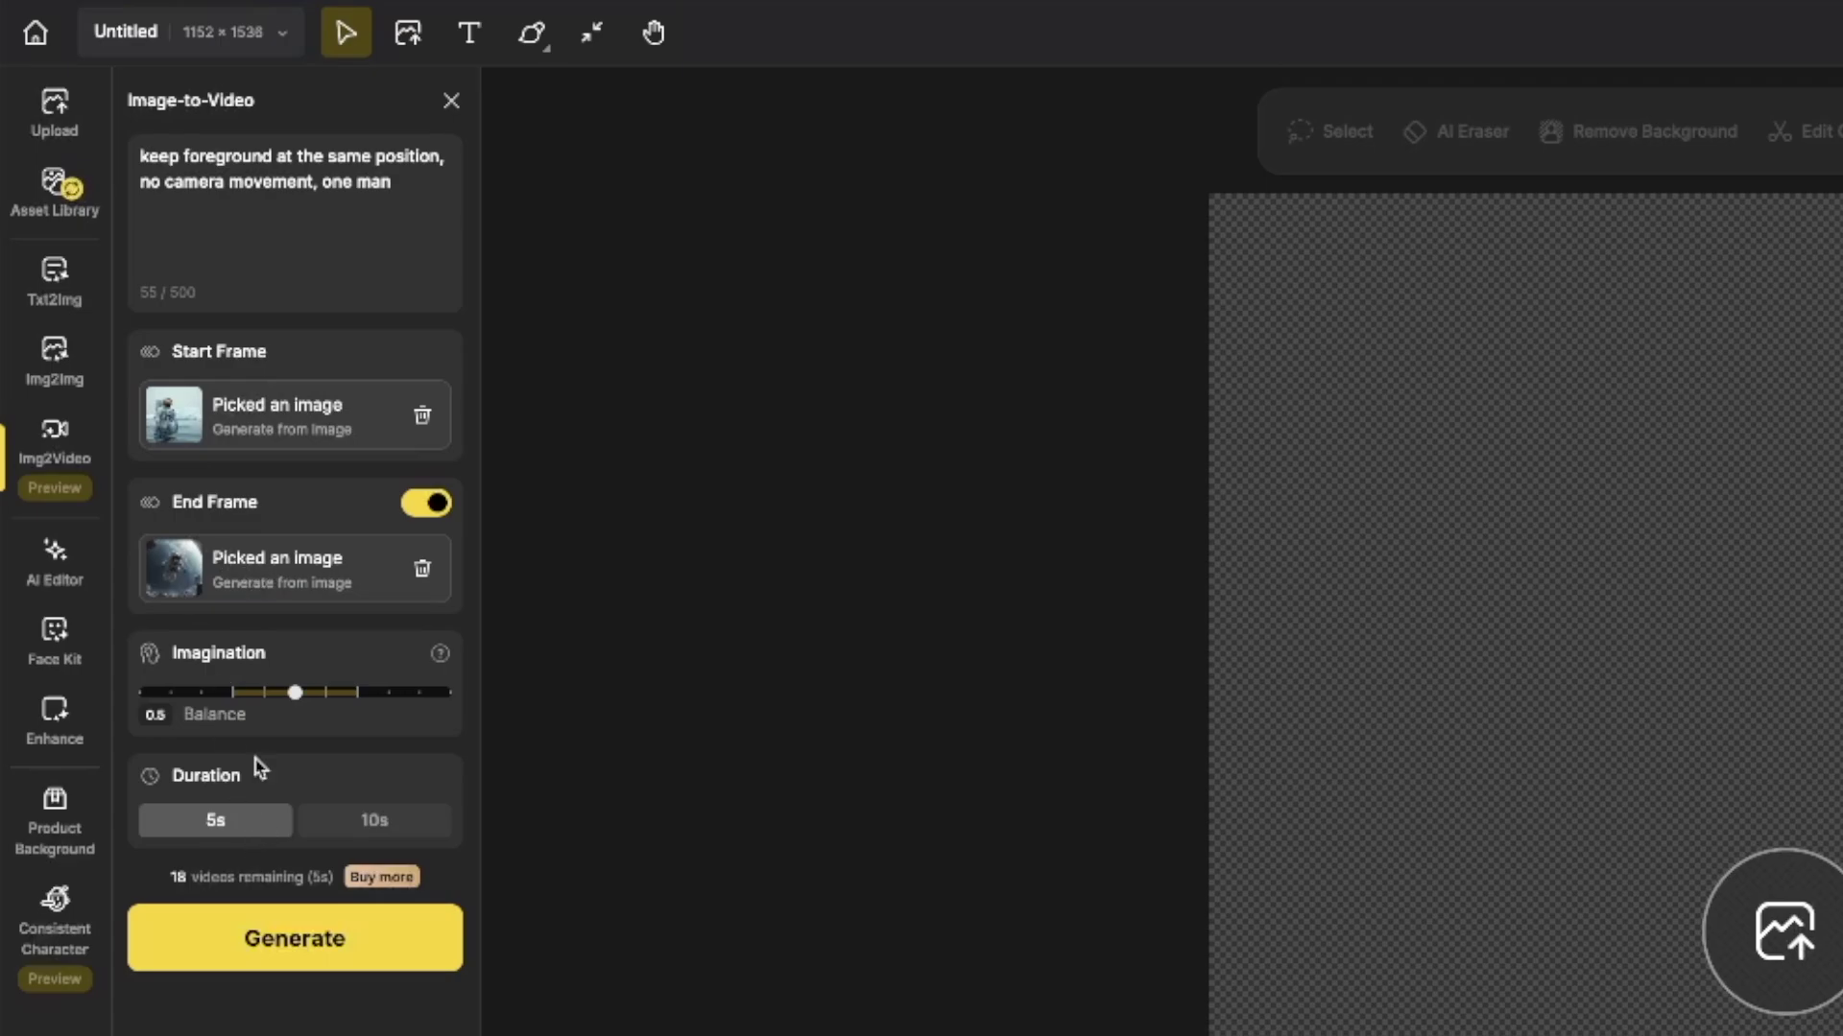
Step: Replace the video prompt with the pasted astronaut transition description
triple_click(281, 168)
text(an astronaut is standing in icy water, in the style of realistic portrayals, candid shots of famous figures, new american documentary photography, hyperrealistic marine life, shot on 70mm, isaac levitan, apocalyptic collage)
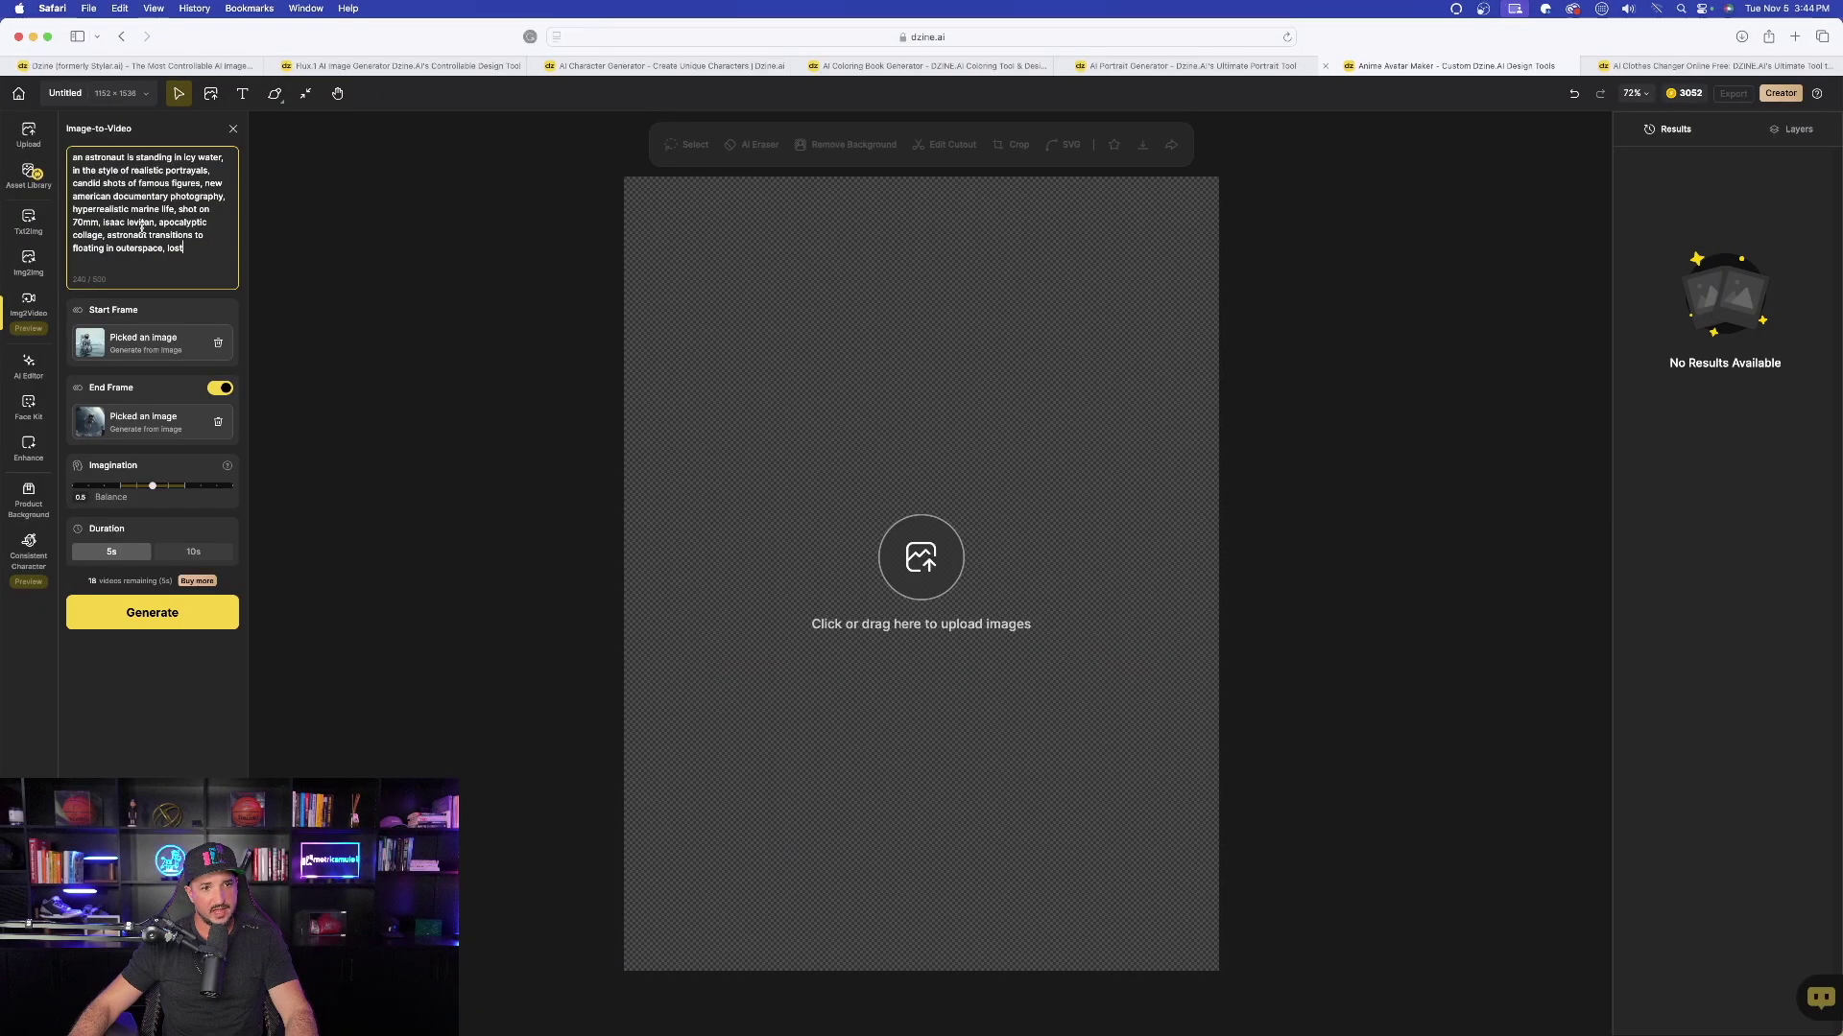
drag(107, 235, 153, 242)
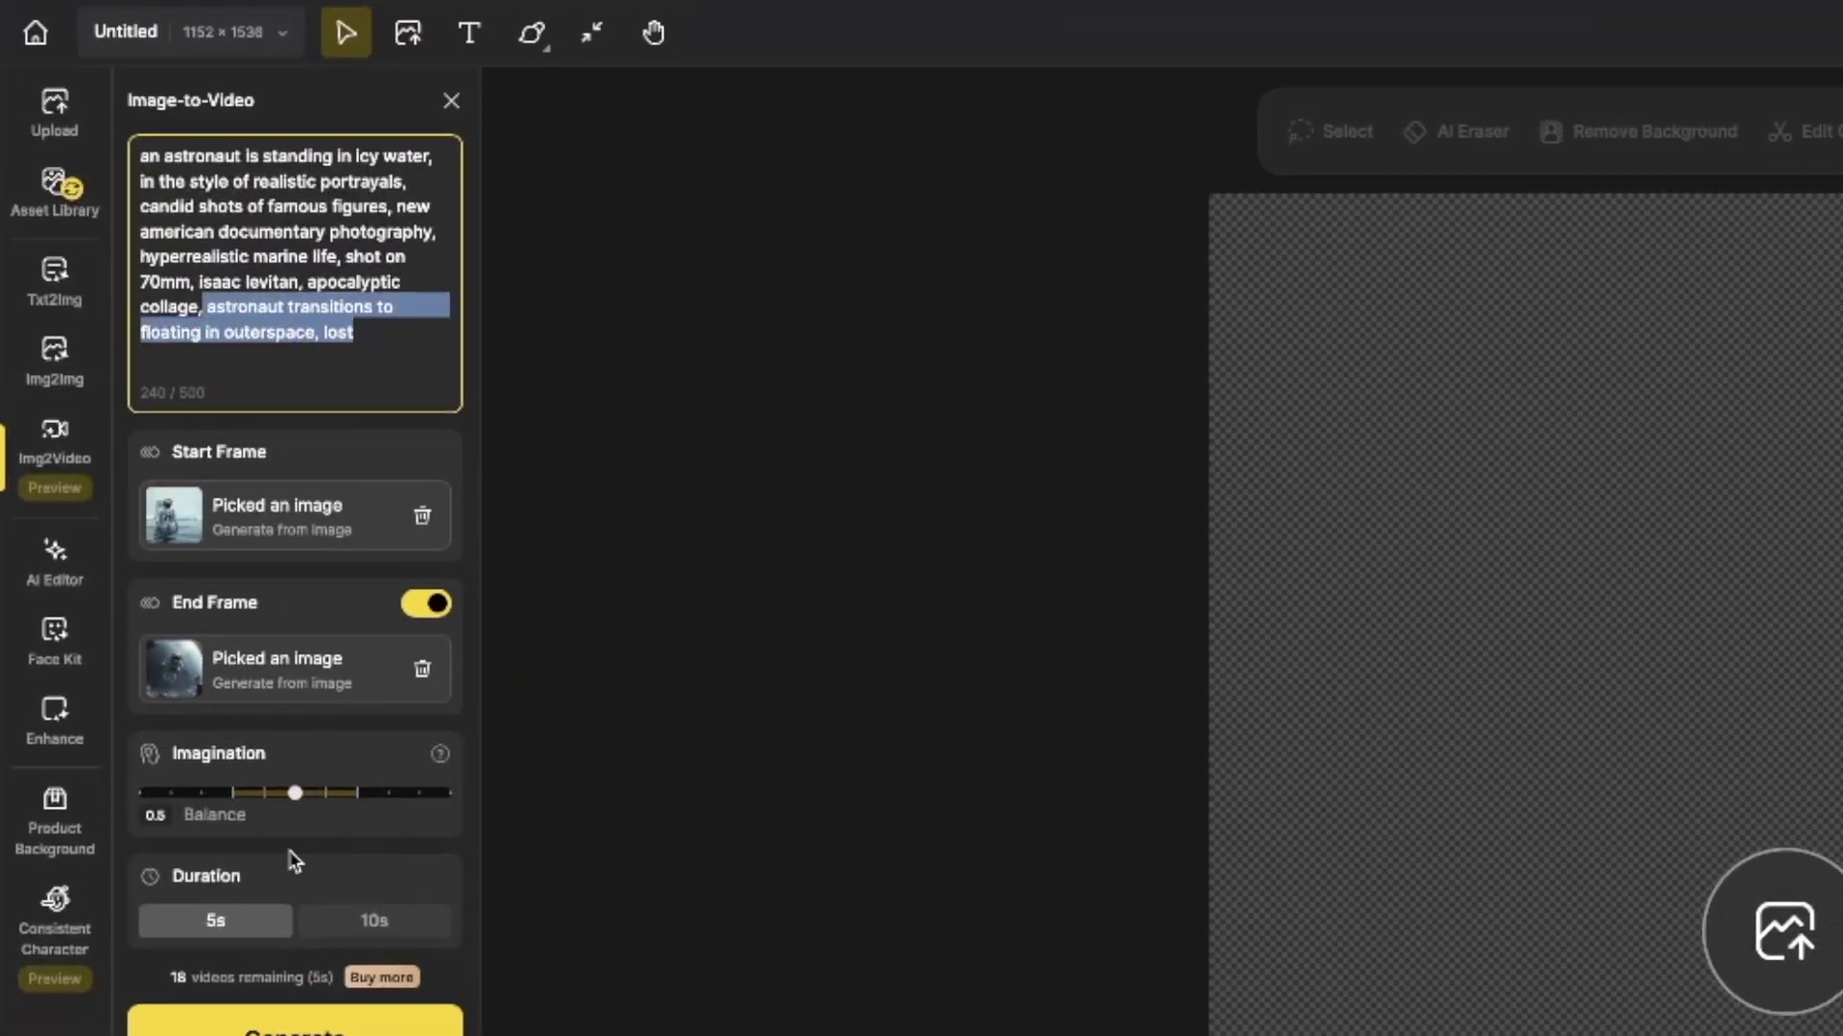
click(288, 1025)
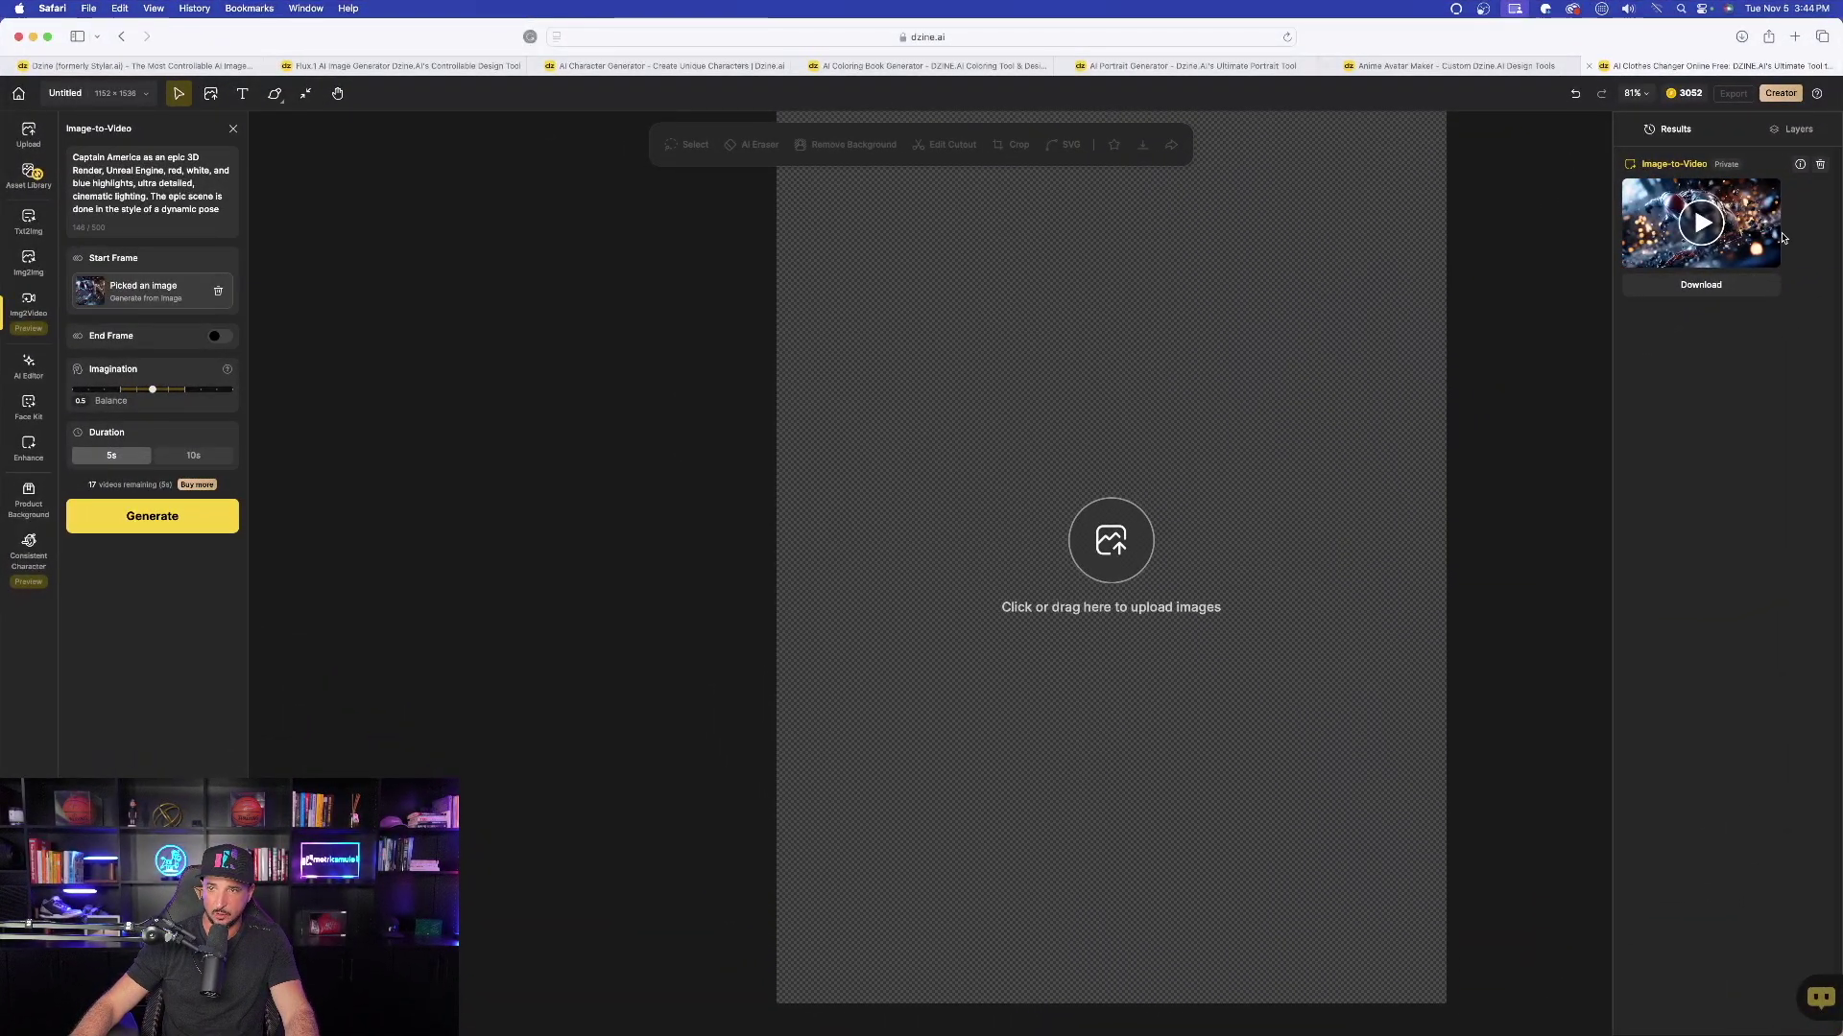
Step: Play the Captain America image-to-video result in the Results panel
click(1702, 225)
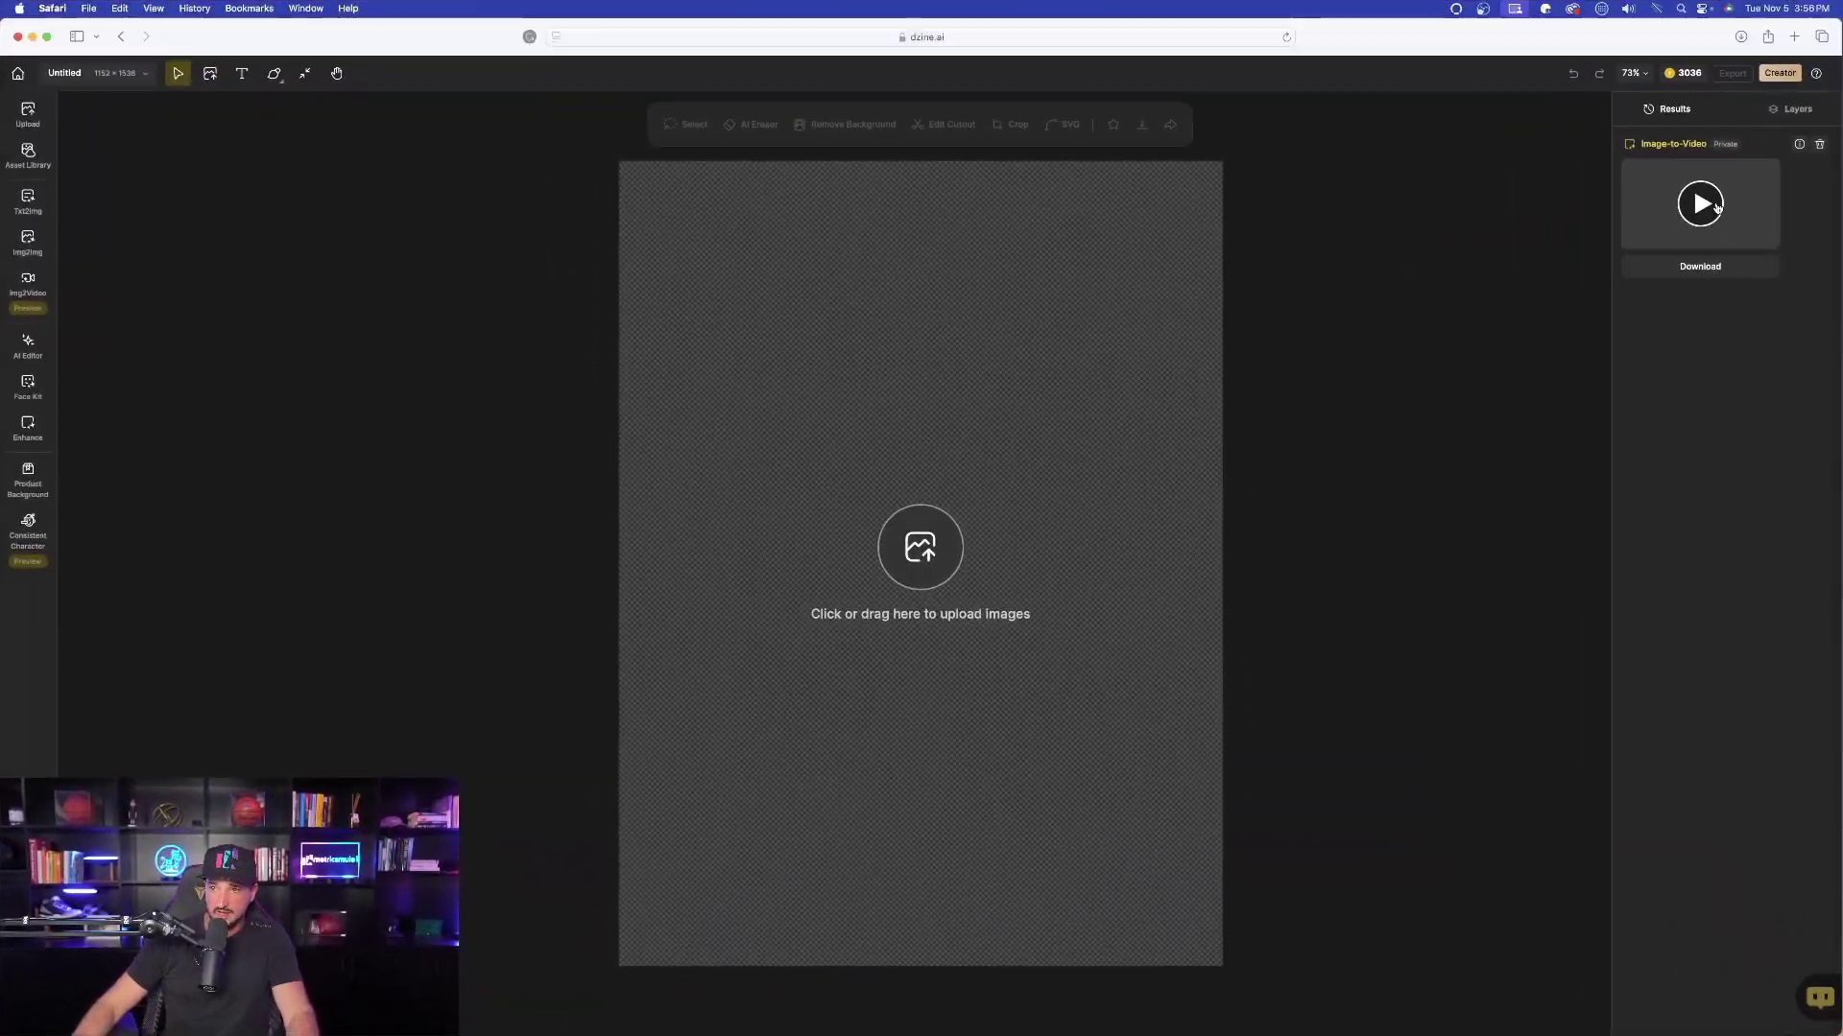
Step: Play the astronaut video result, then show the Interior workflows on the home page
click(1700, 203)
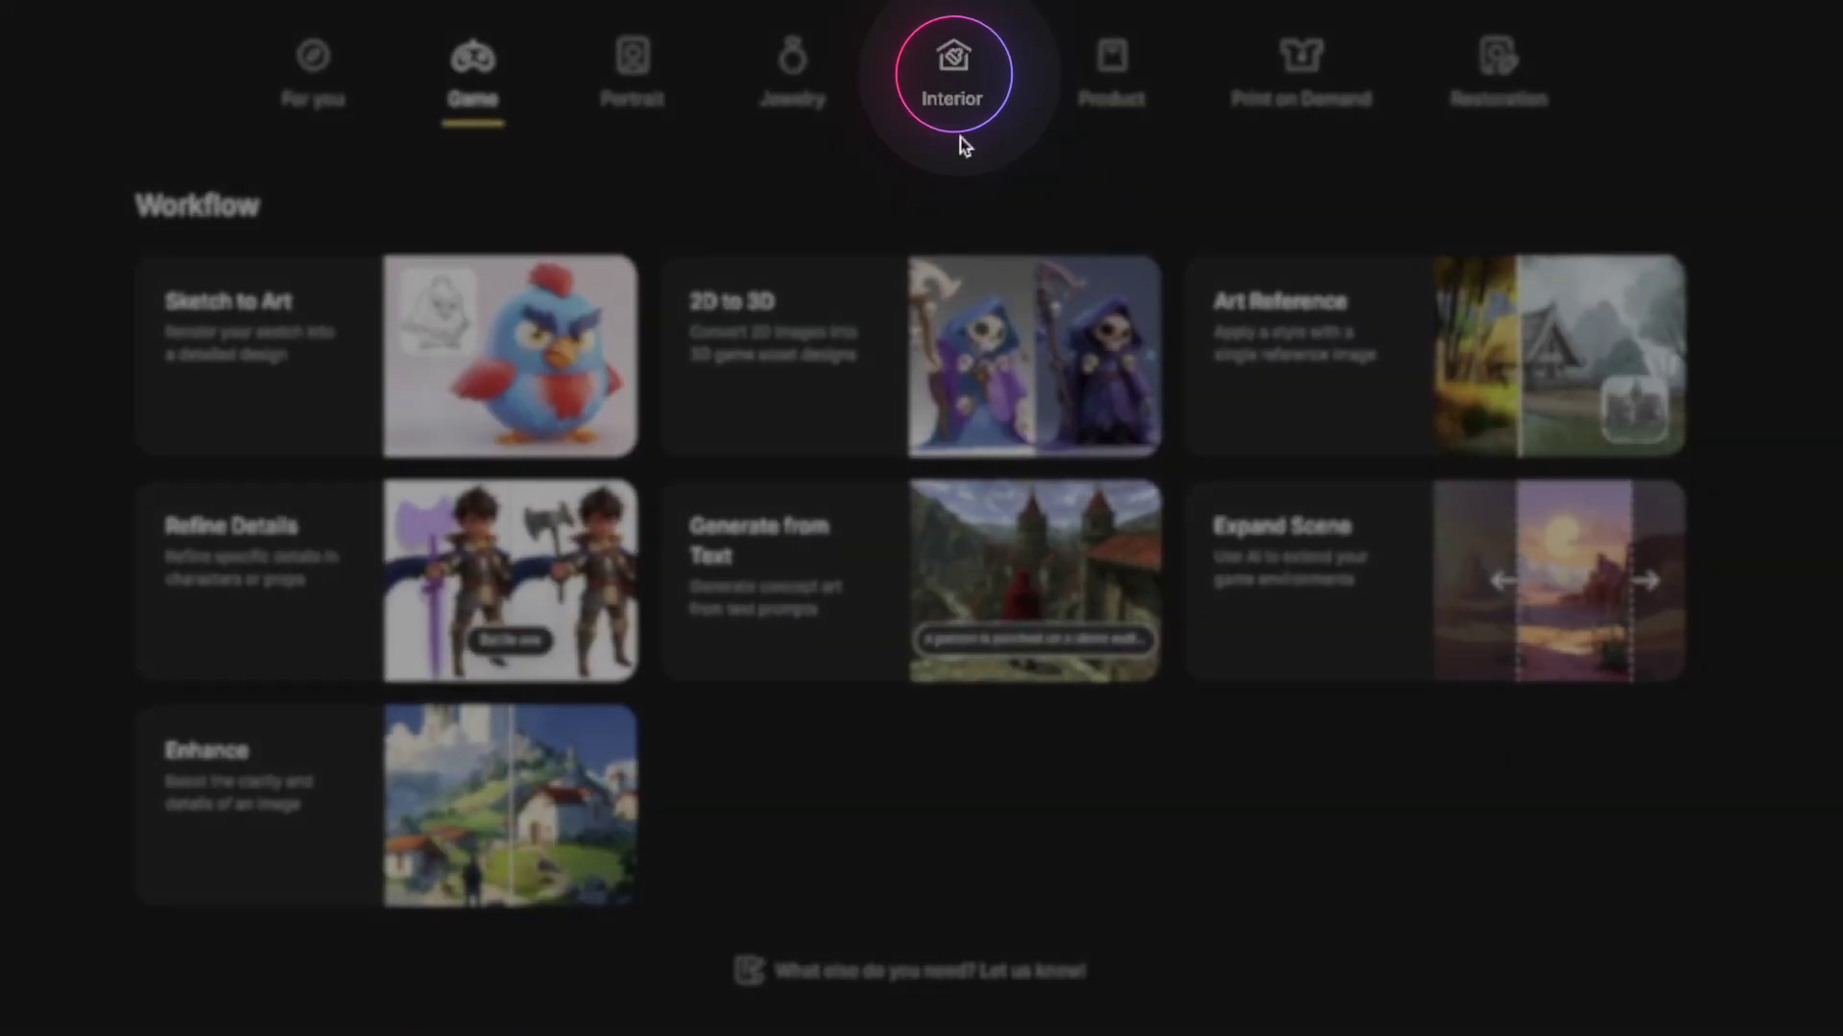
click(948, 74)
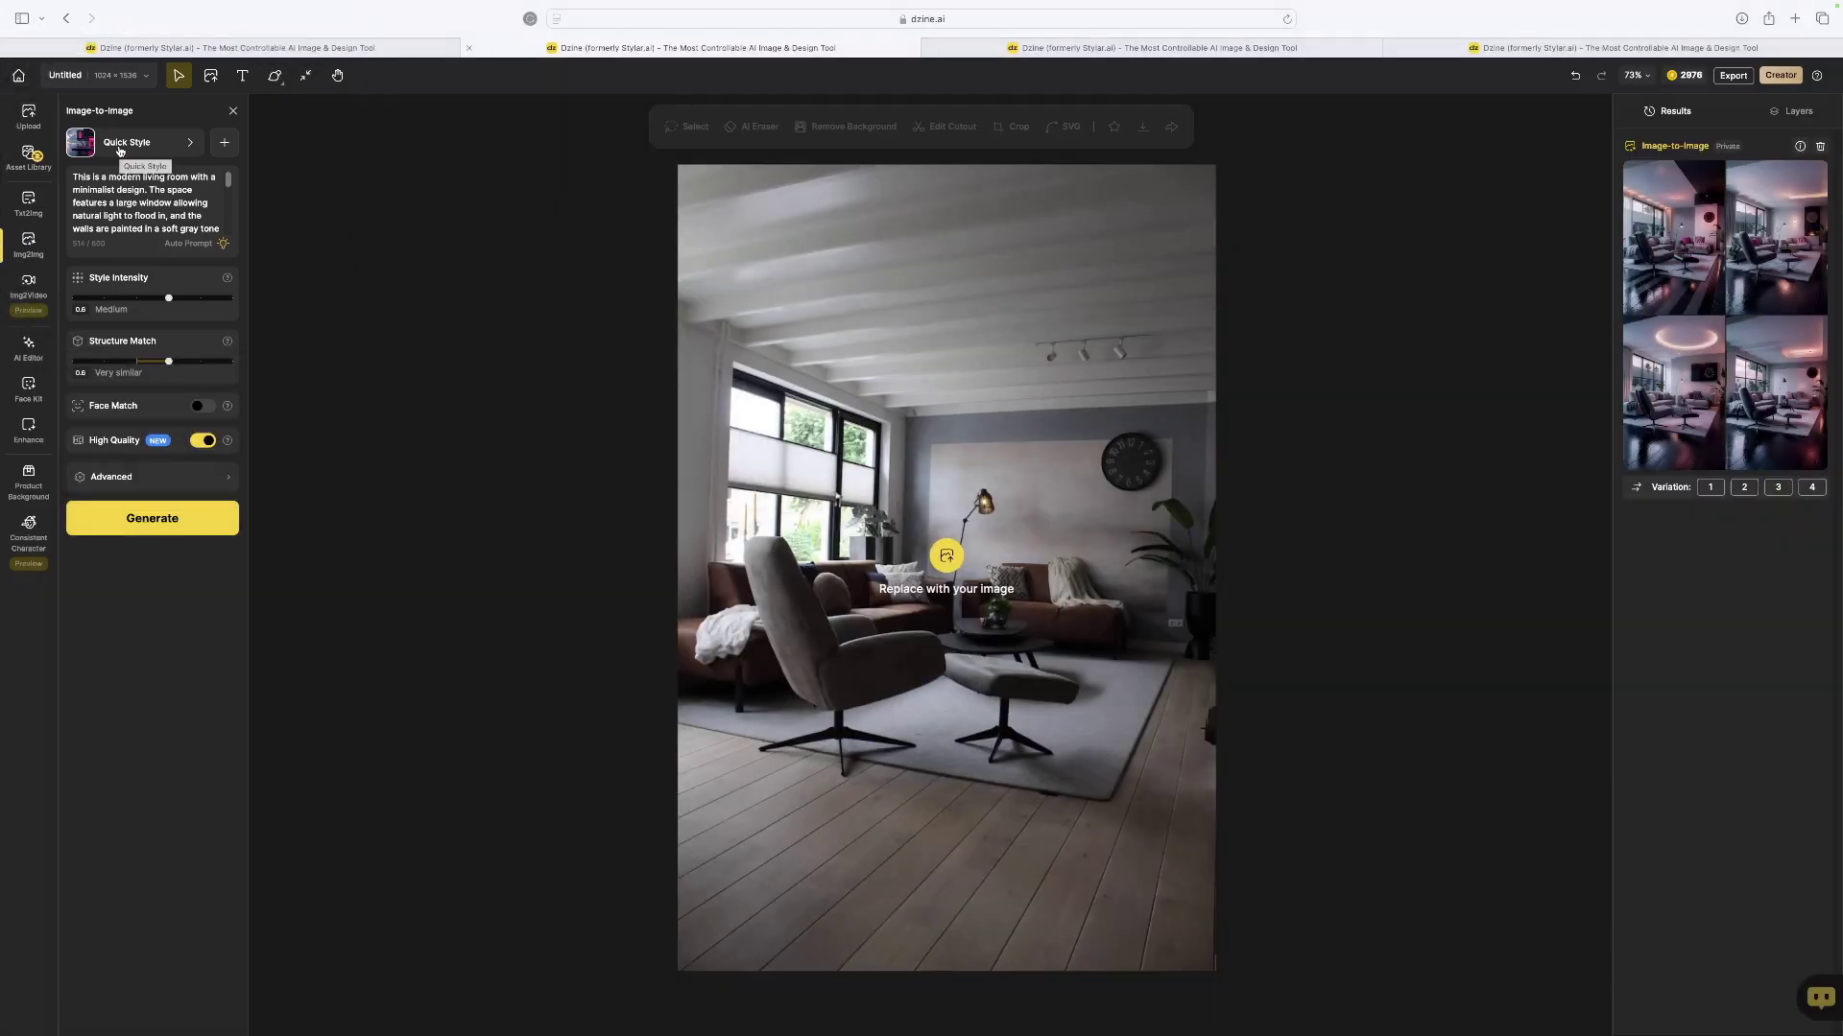
click(140, 149)
scroll(925, 565, down, 5)
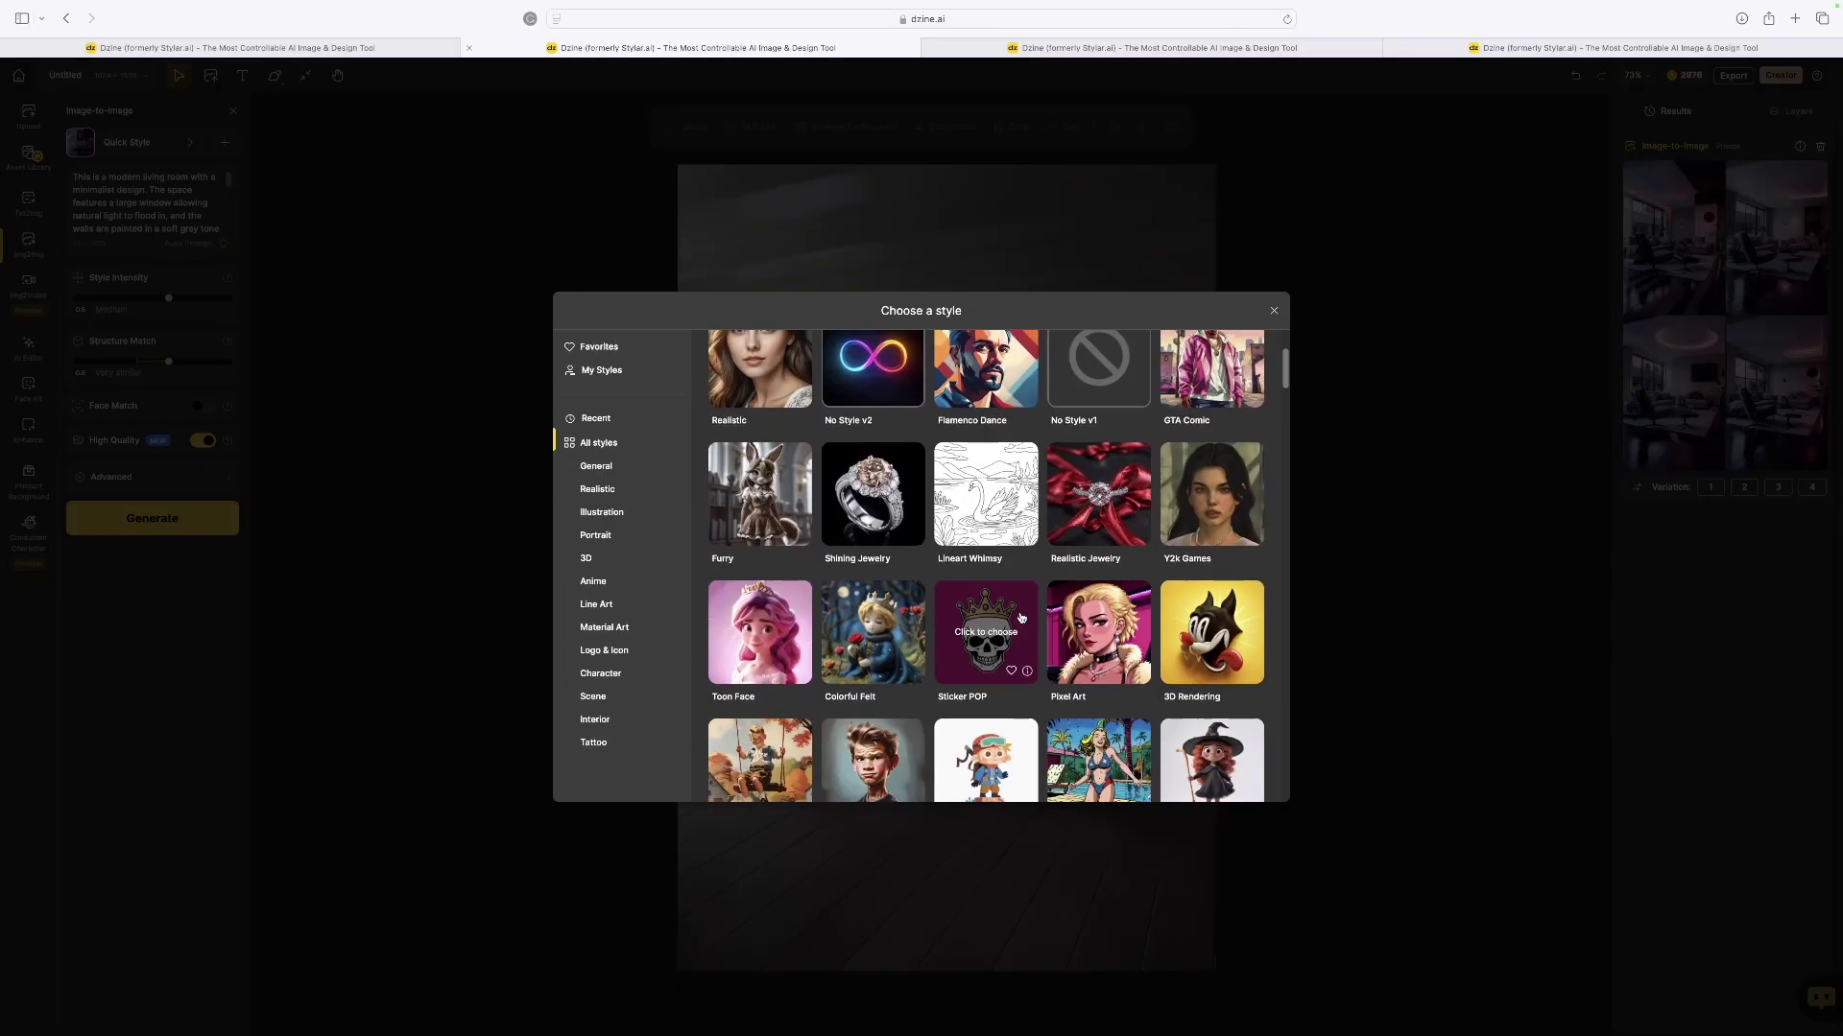
scroll(979, 501, up, 5)
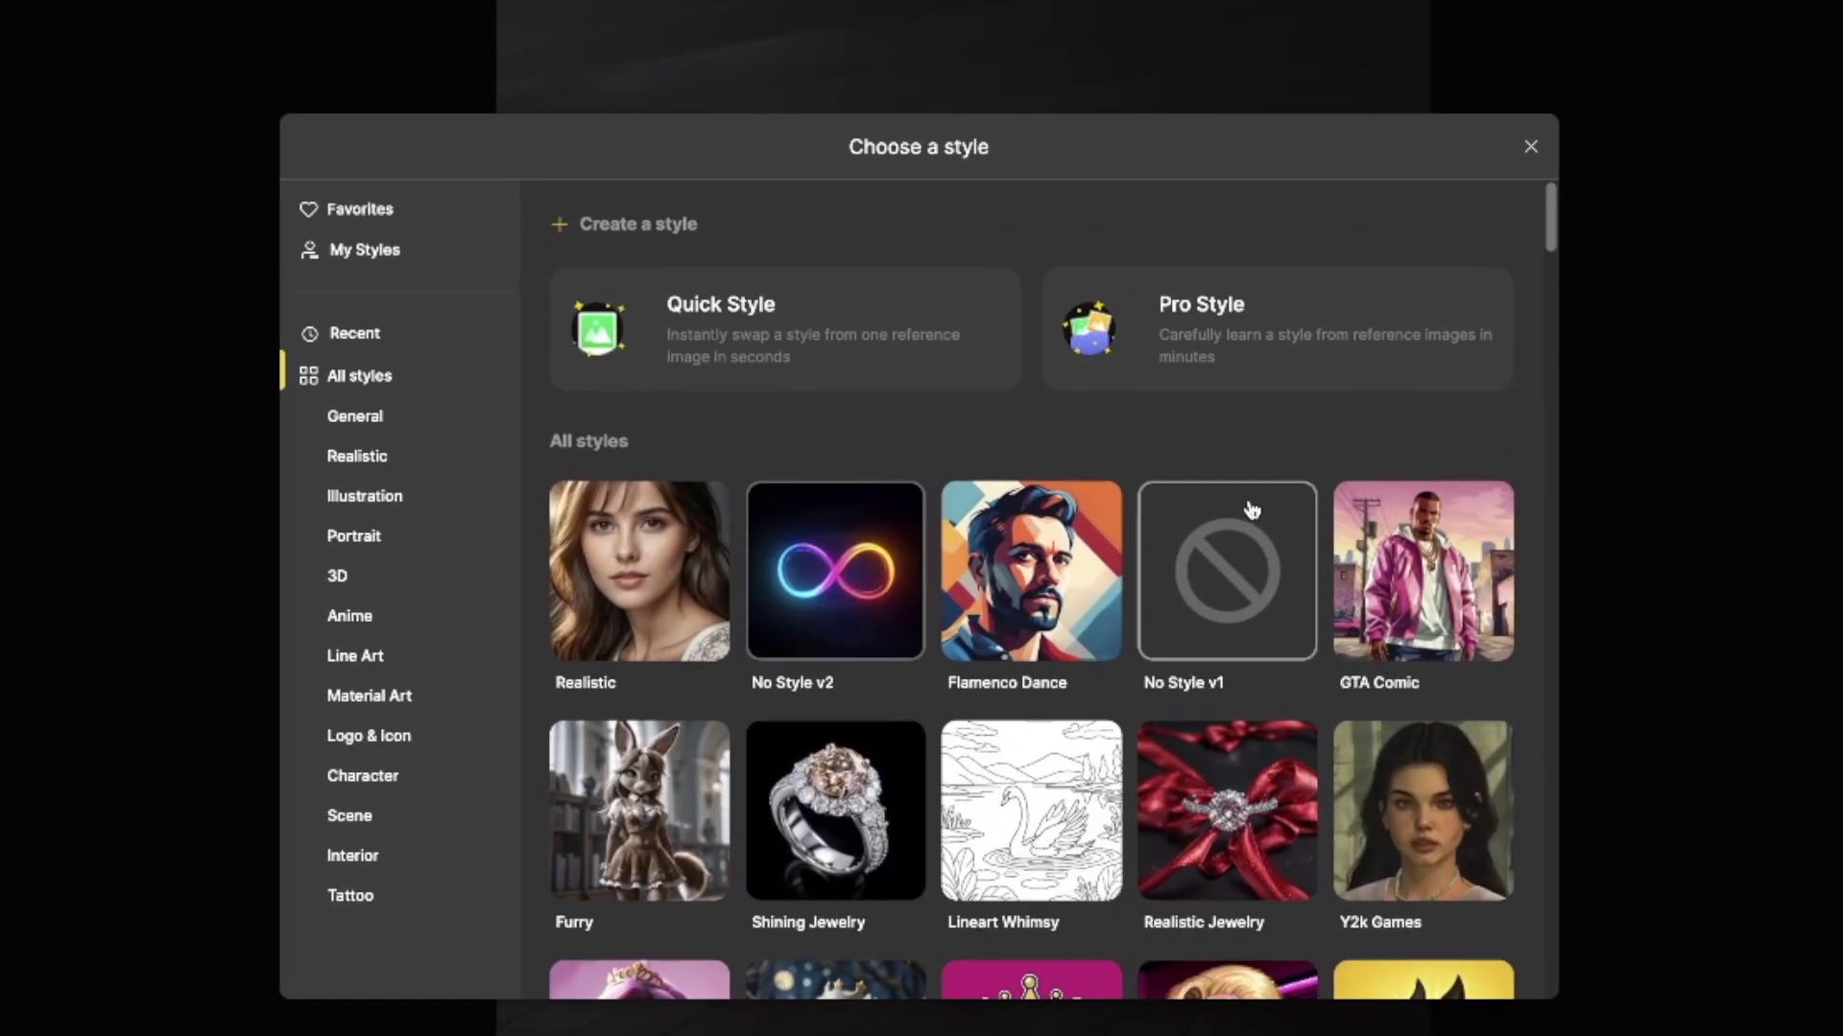
click(378, 9)
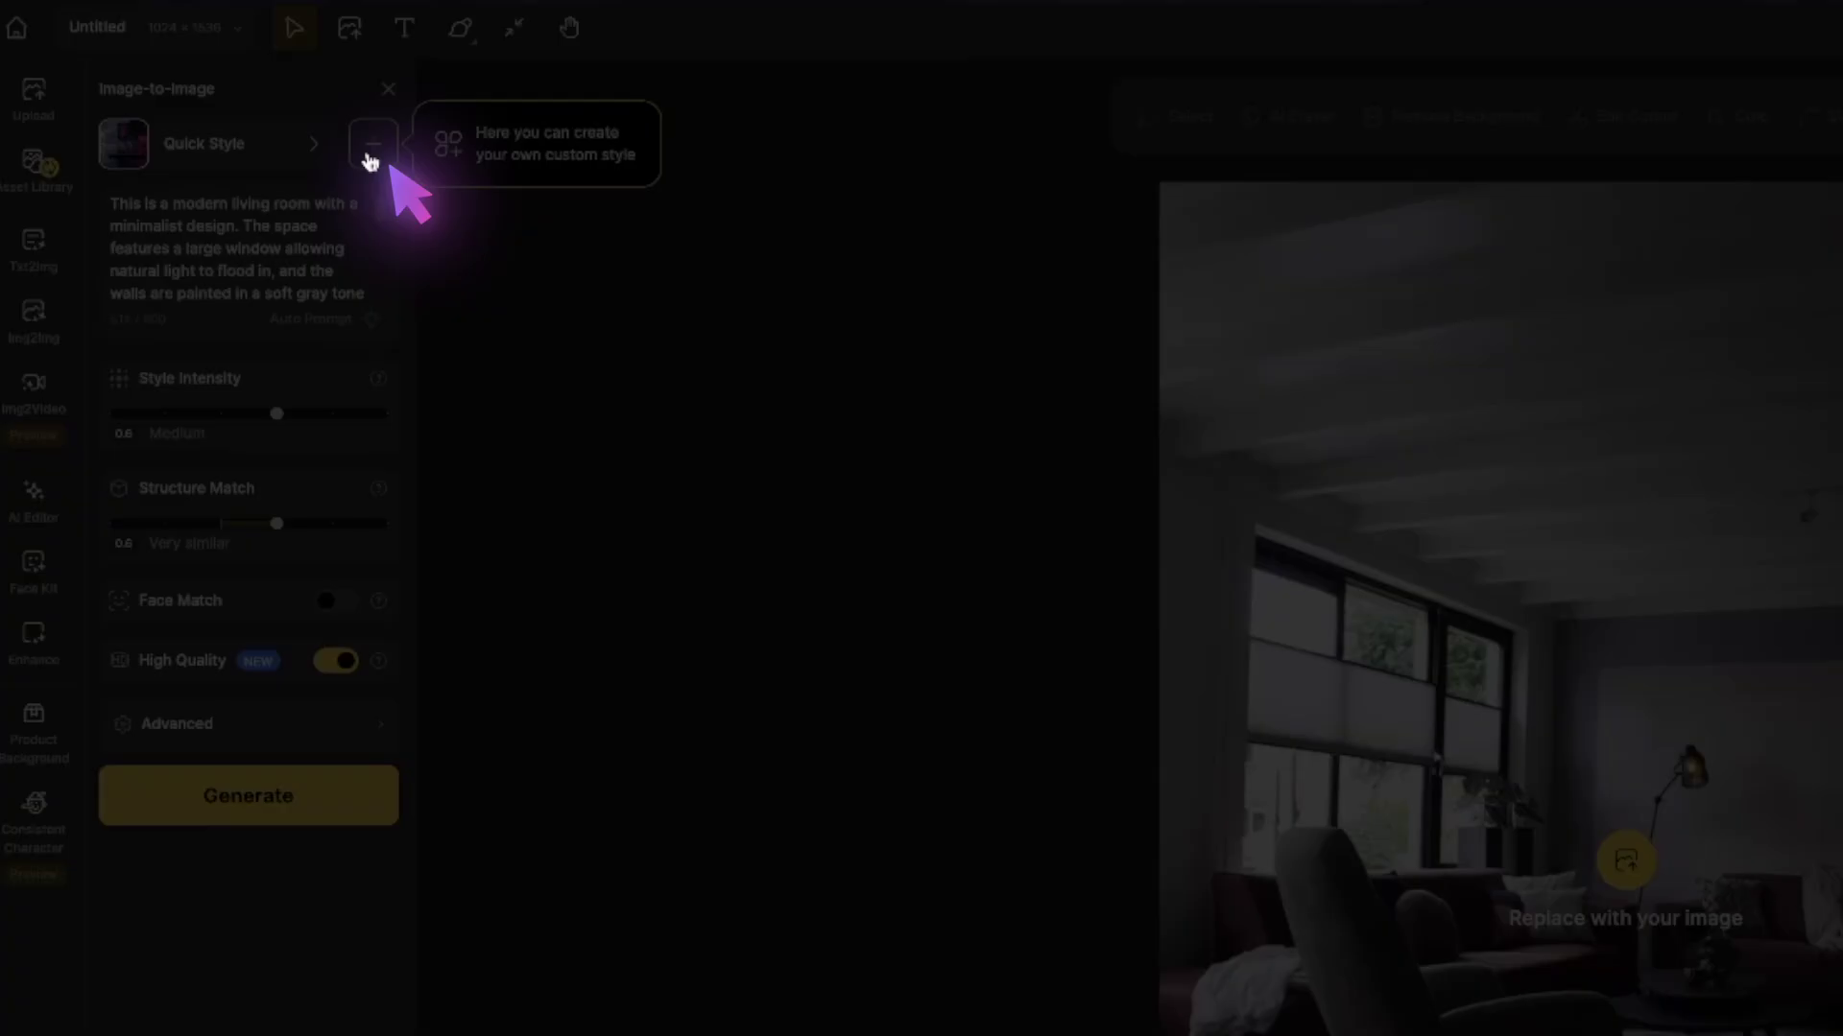
click(368, 154)
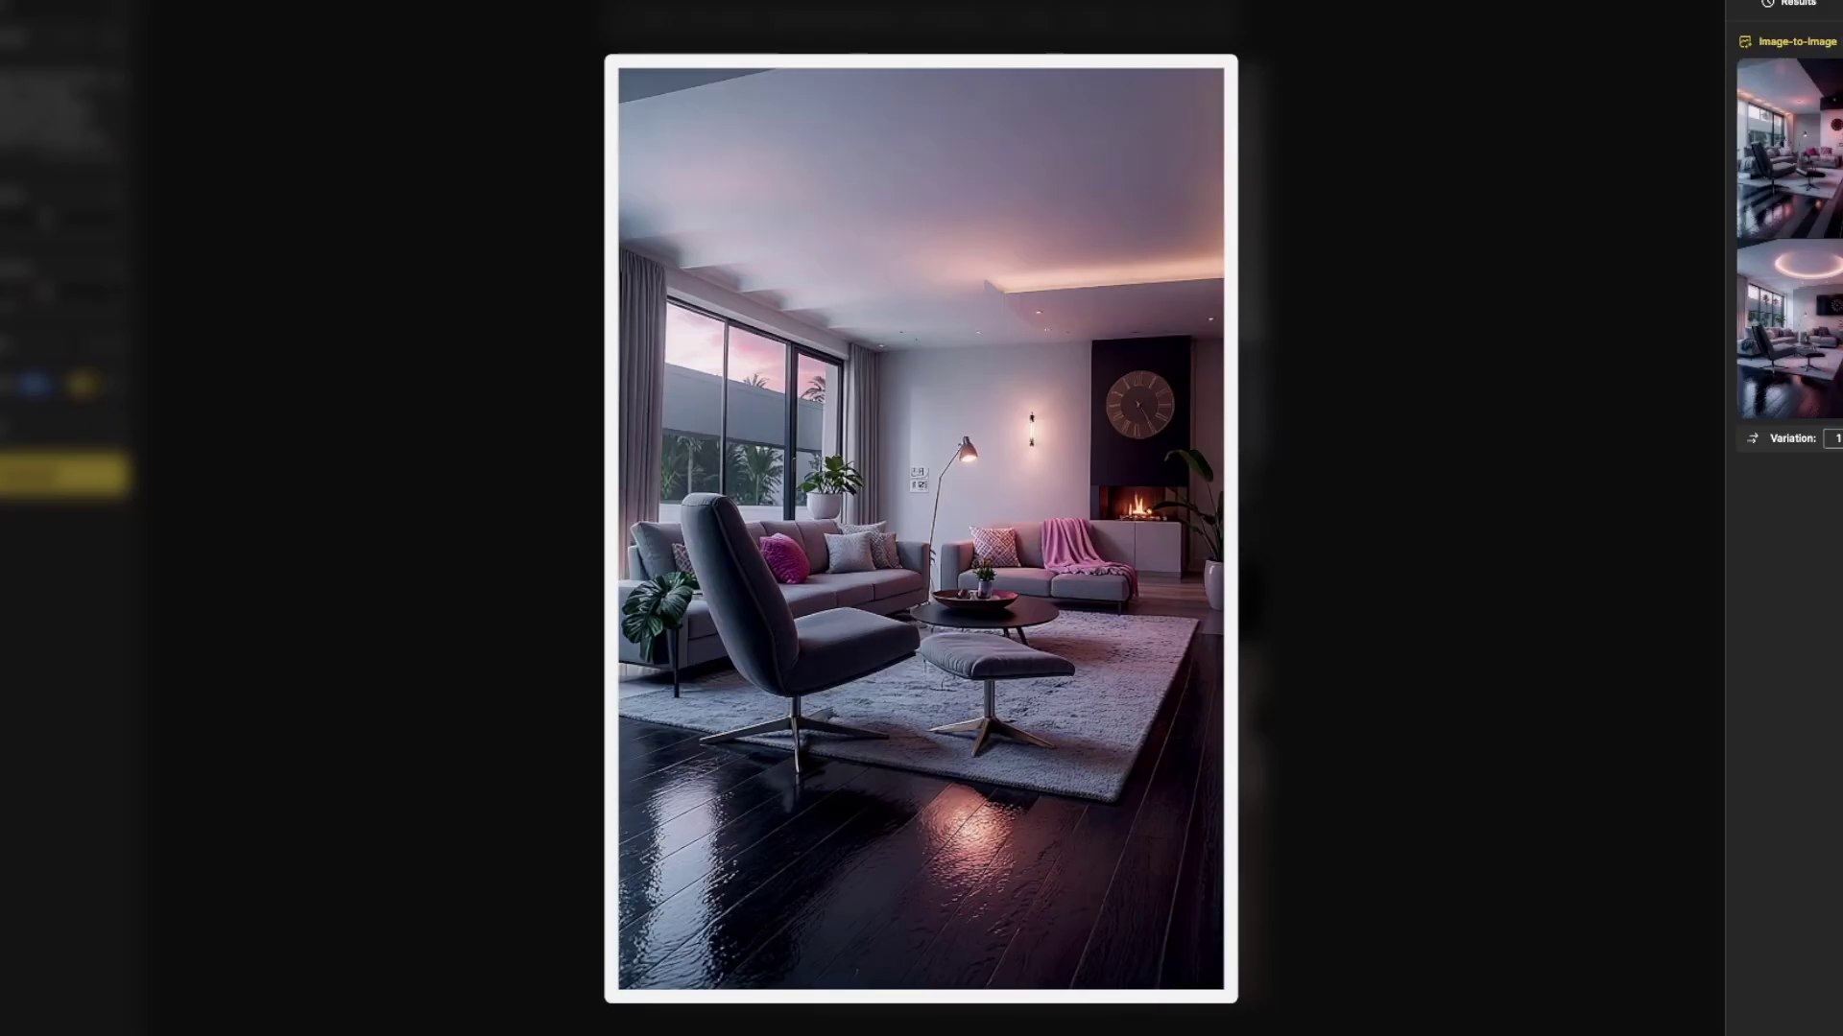
mouse_move(1819, 295)
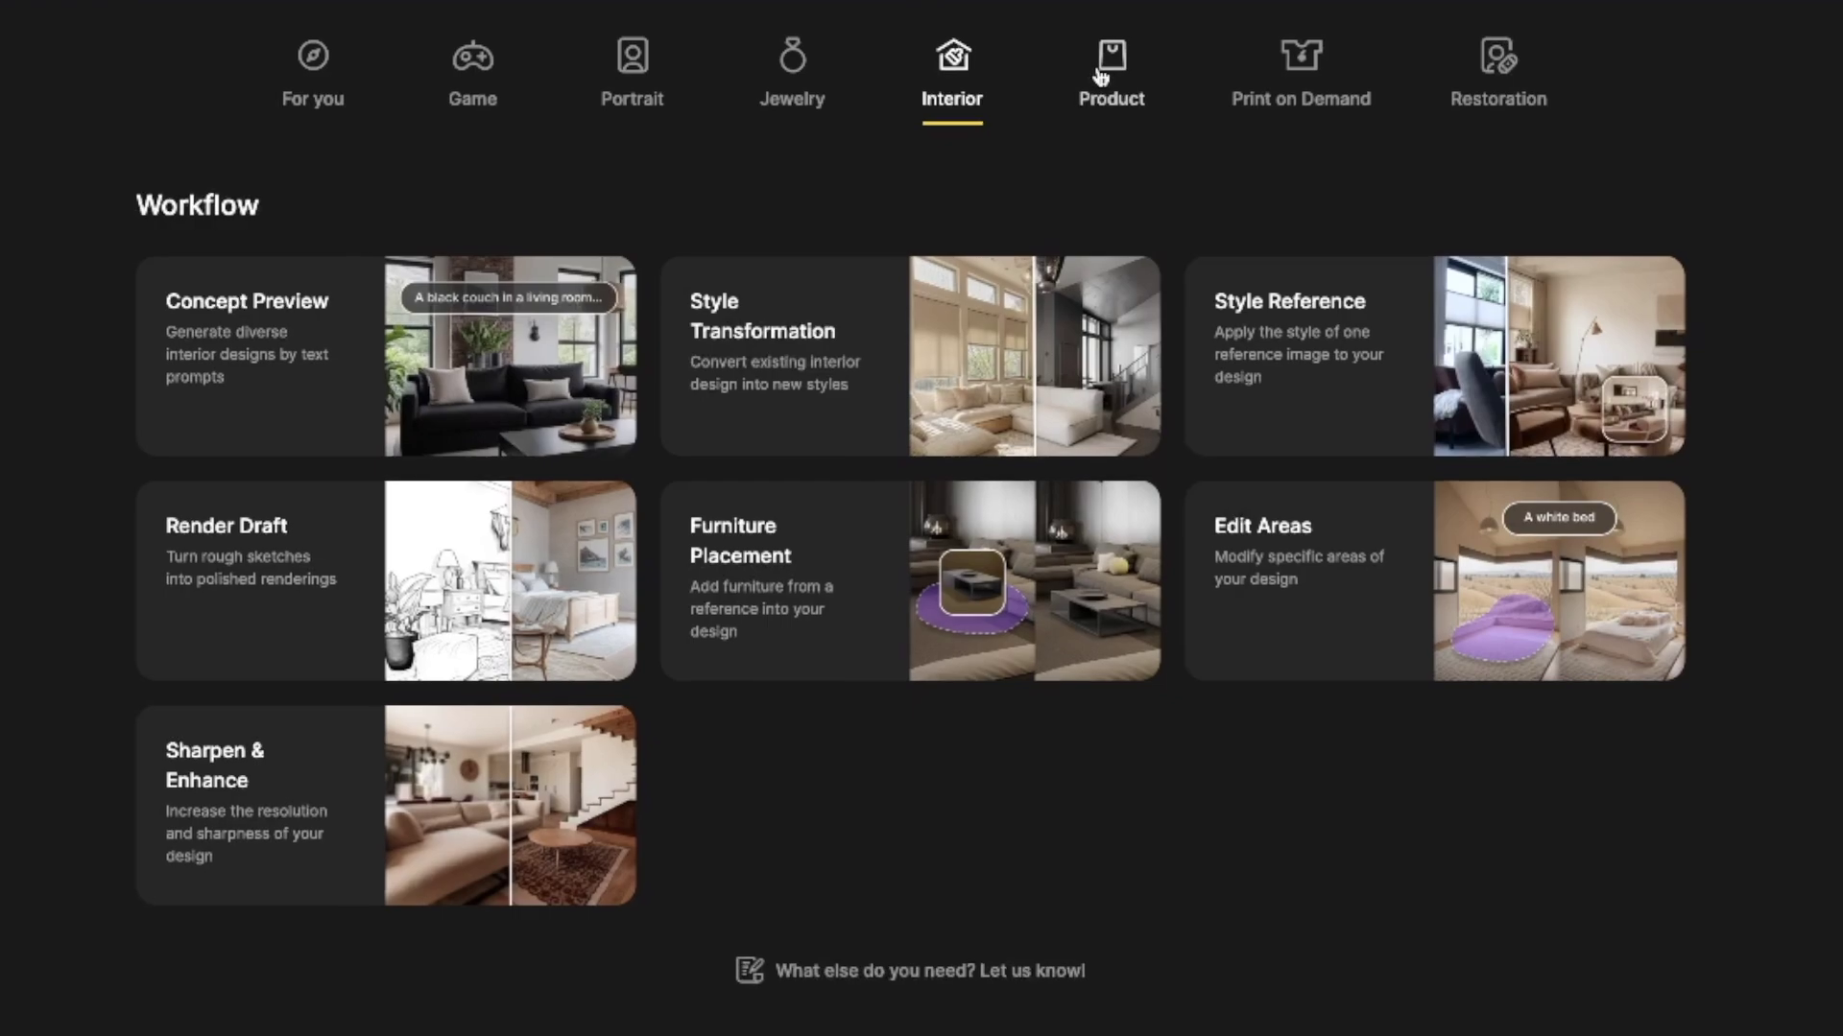
Step: Open the AI Background workflow from the Product tab on the home page
click(1112, 103)
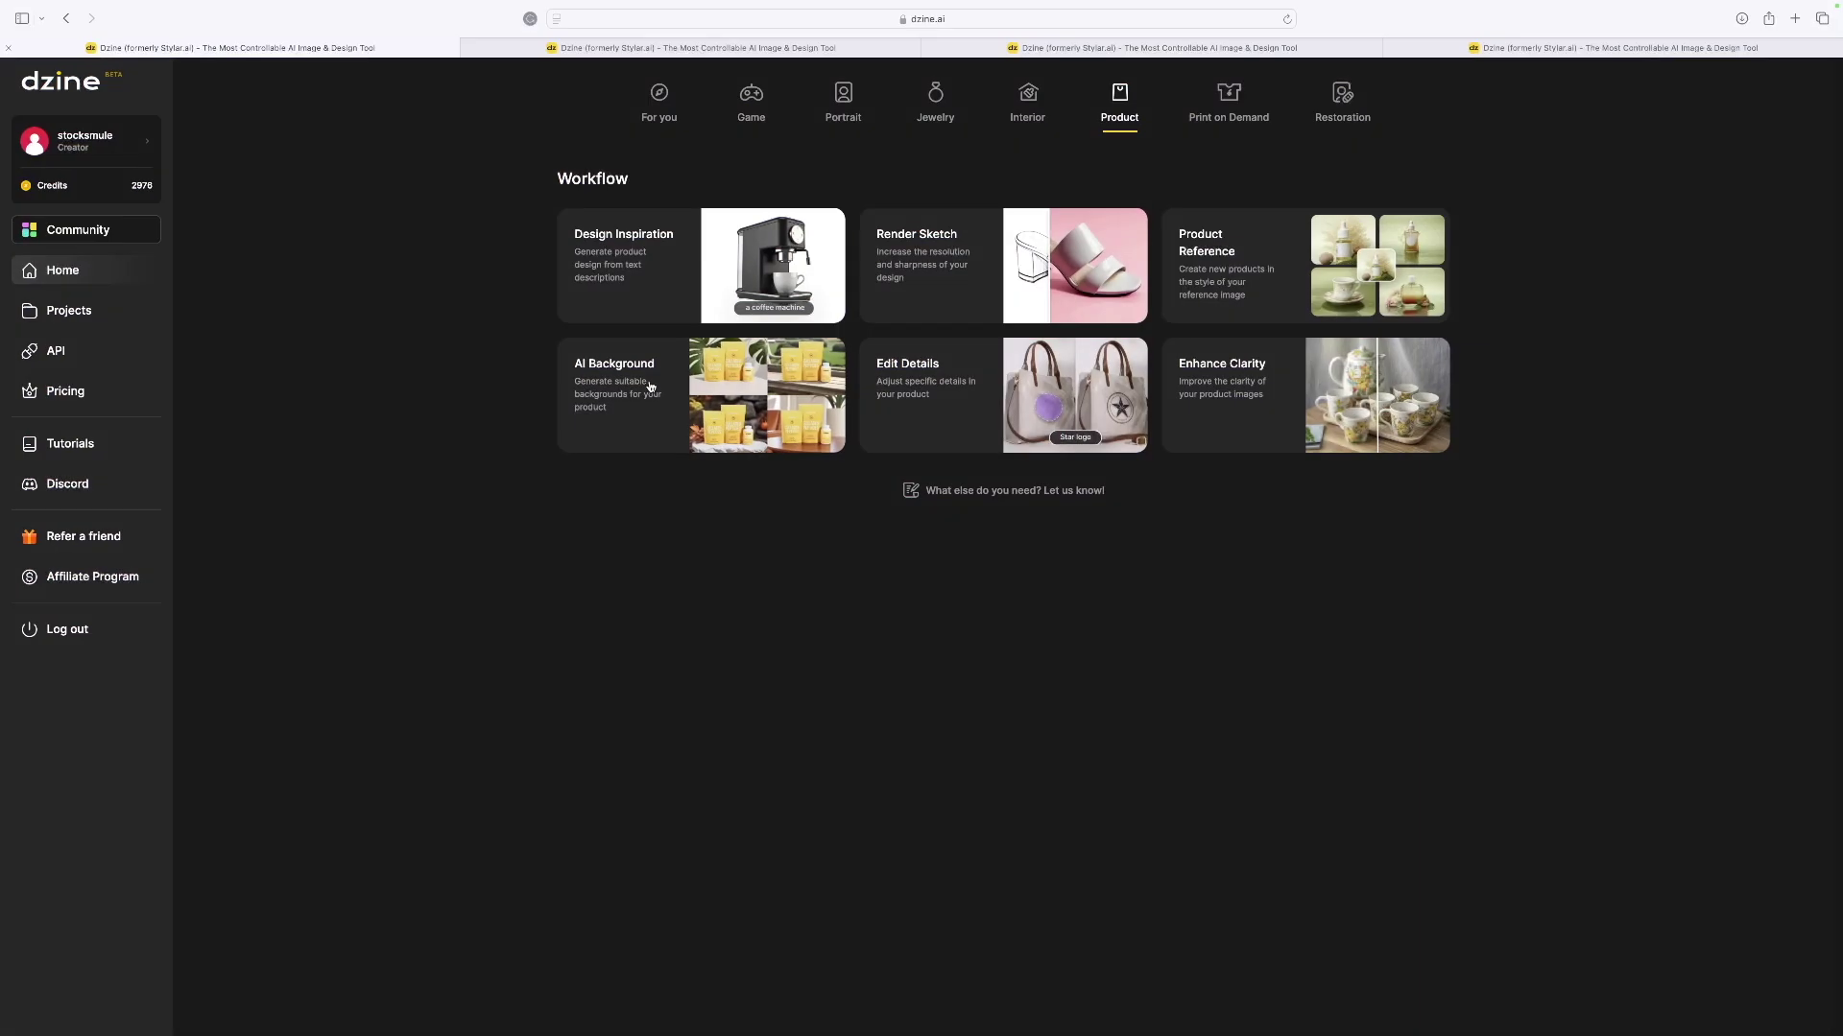
click(301, 560)
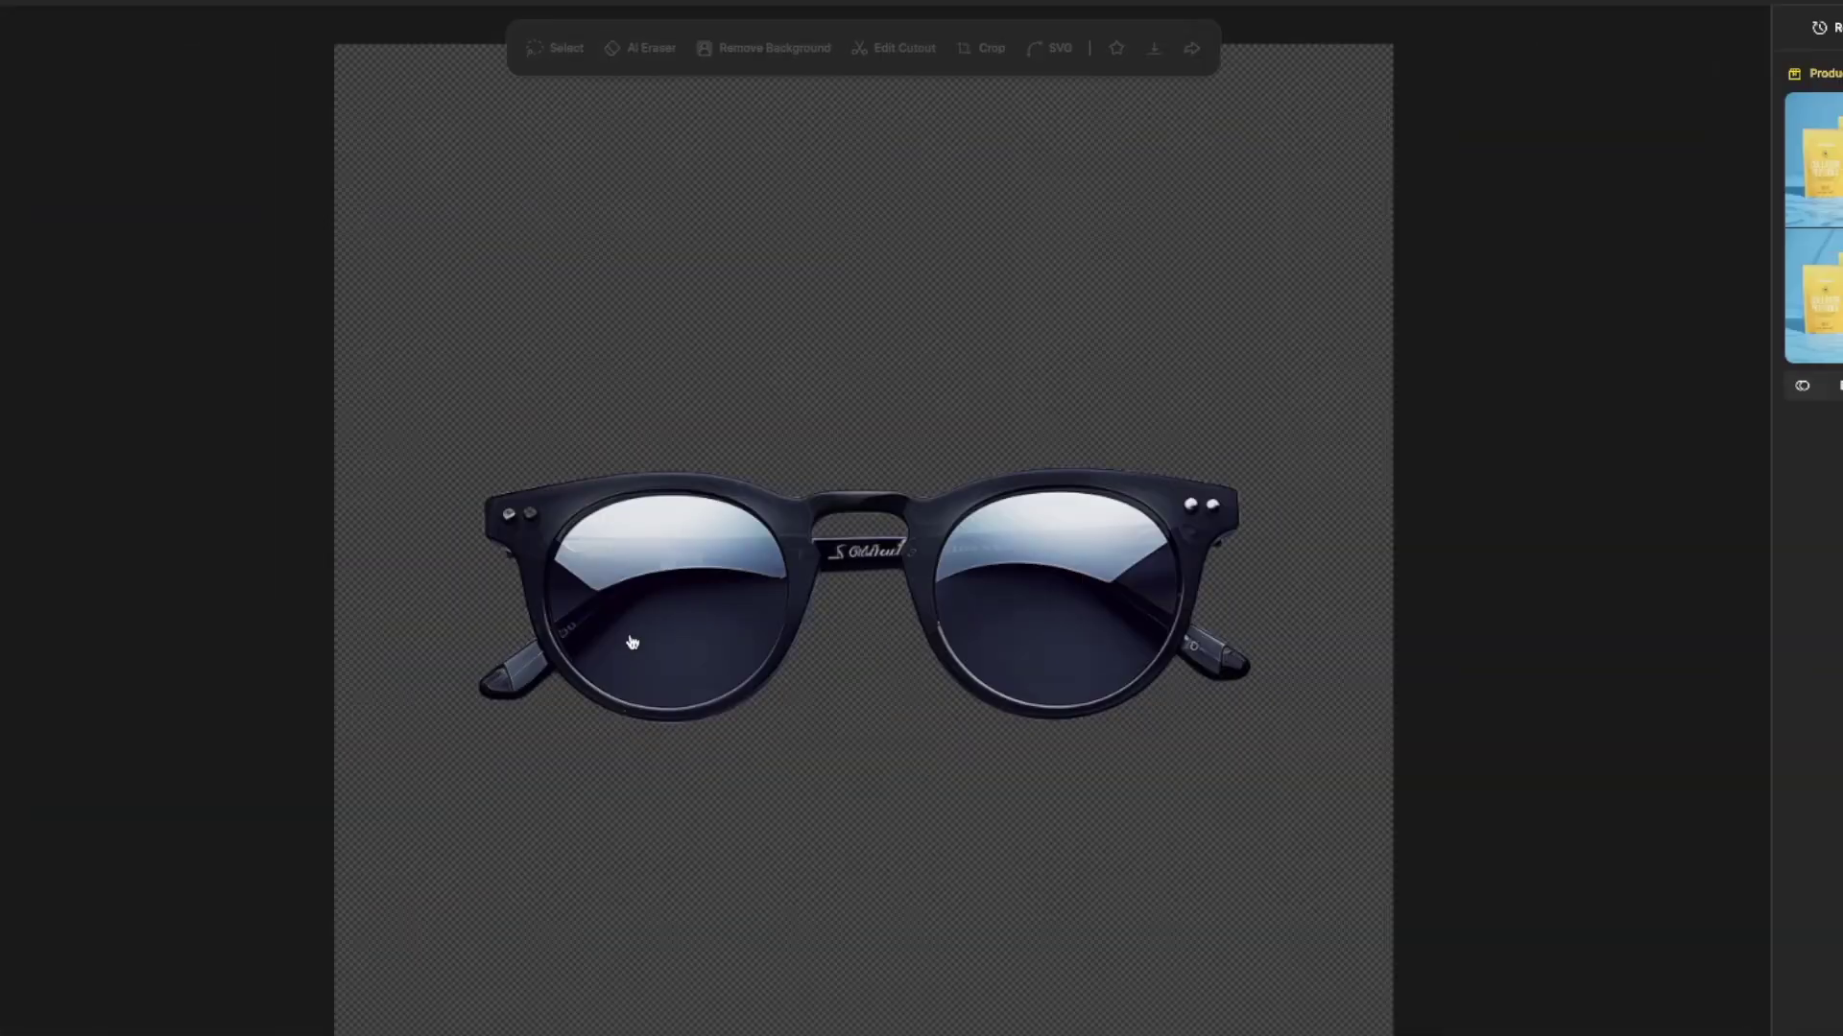
Step: Select the sunglasses and choose the Black surface template in Product Background
click(744, 573)
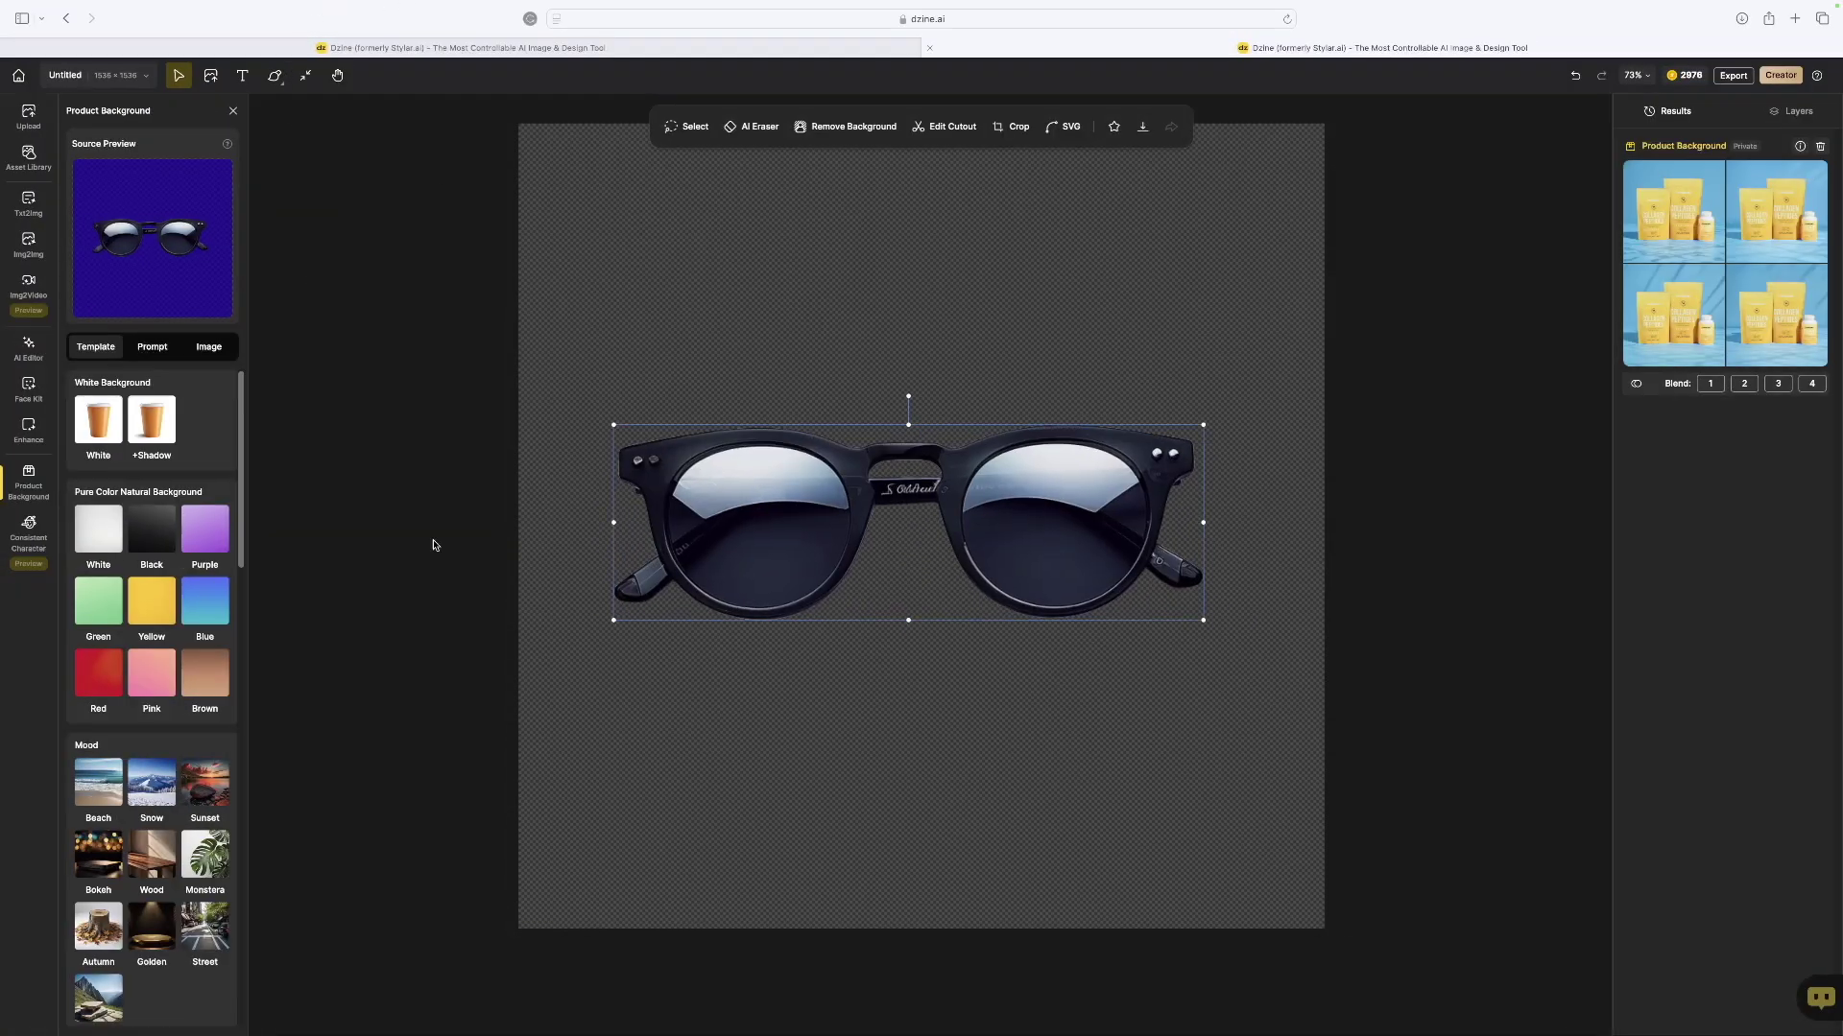
scroll(96, 562, down, 5)
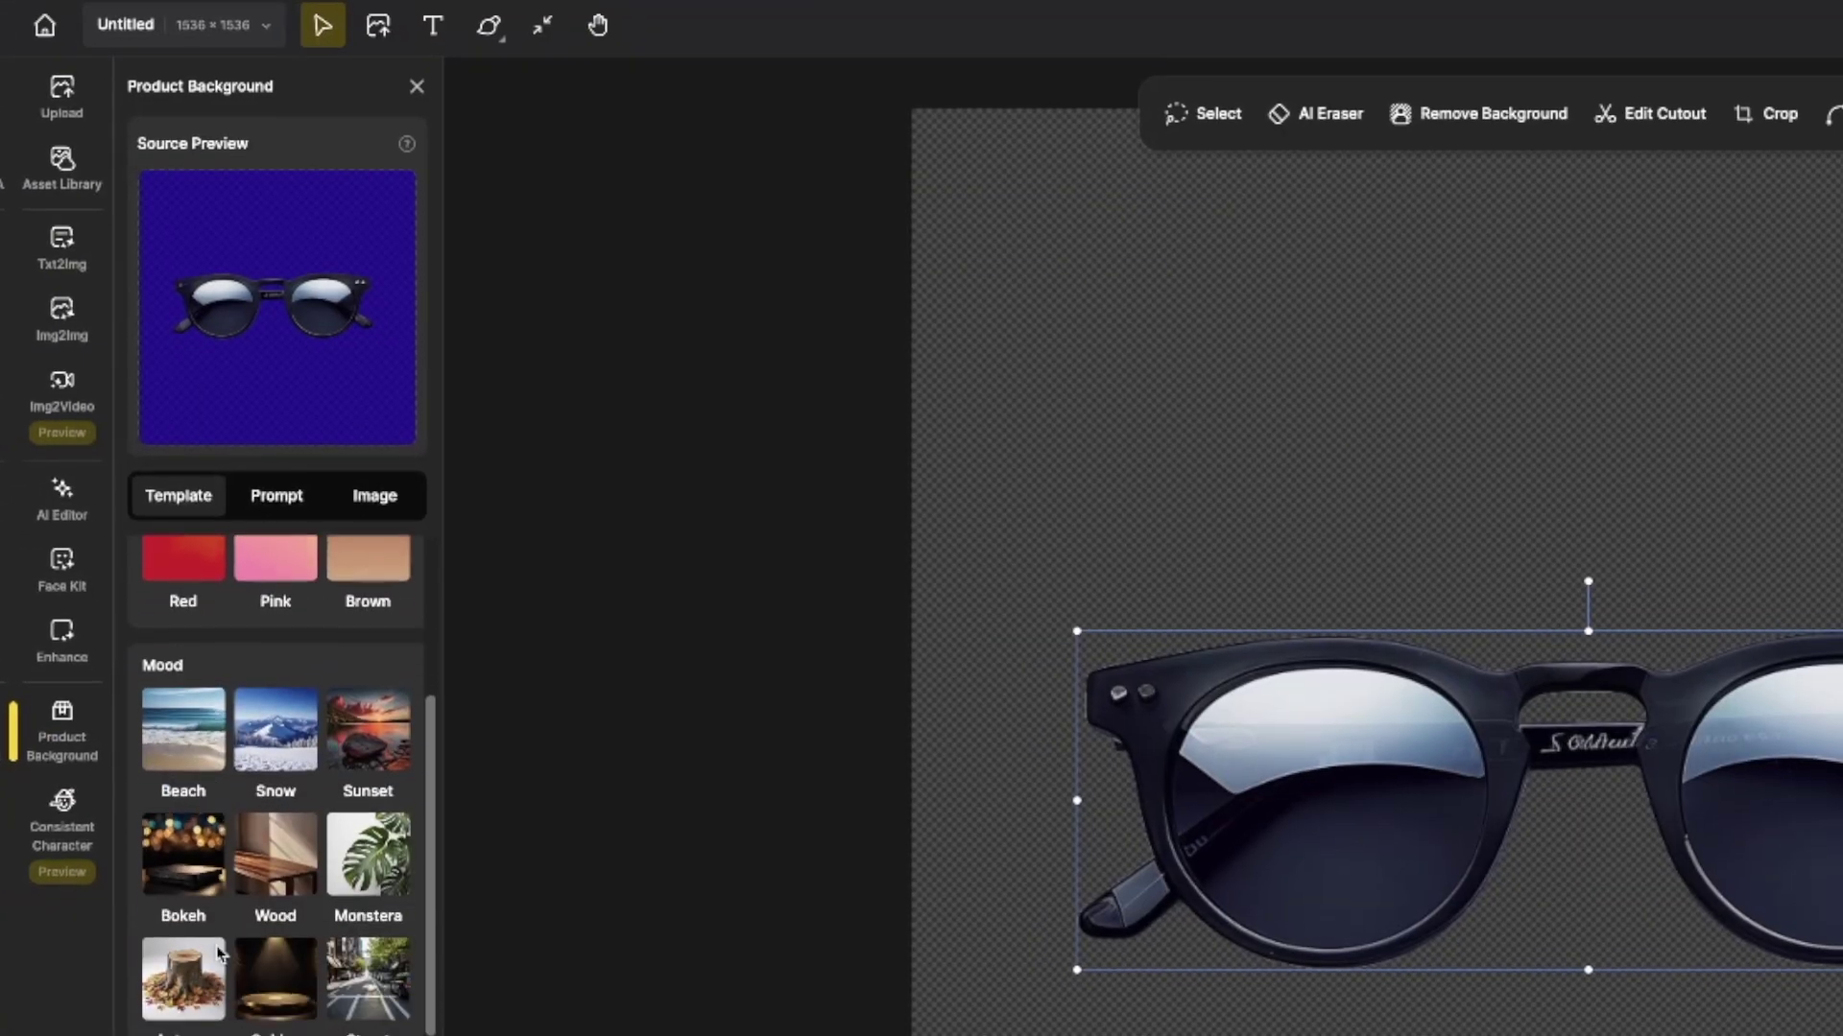
scroll(218, 952, down, 15)
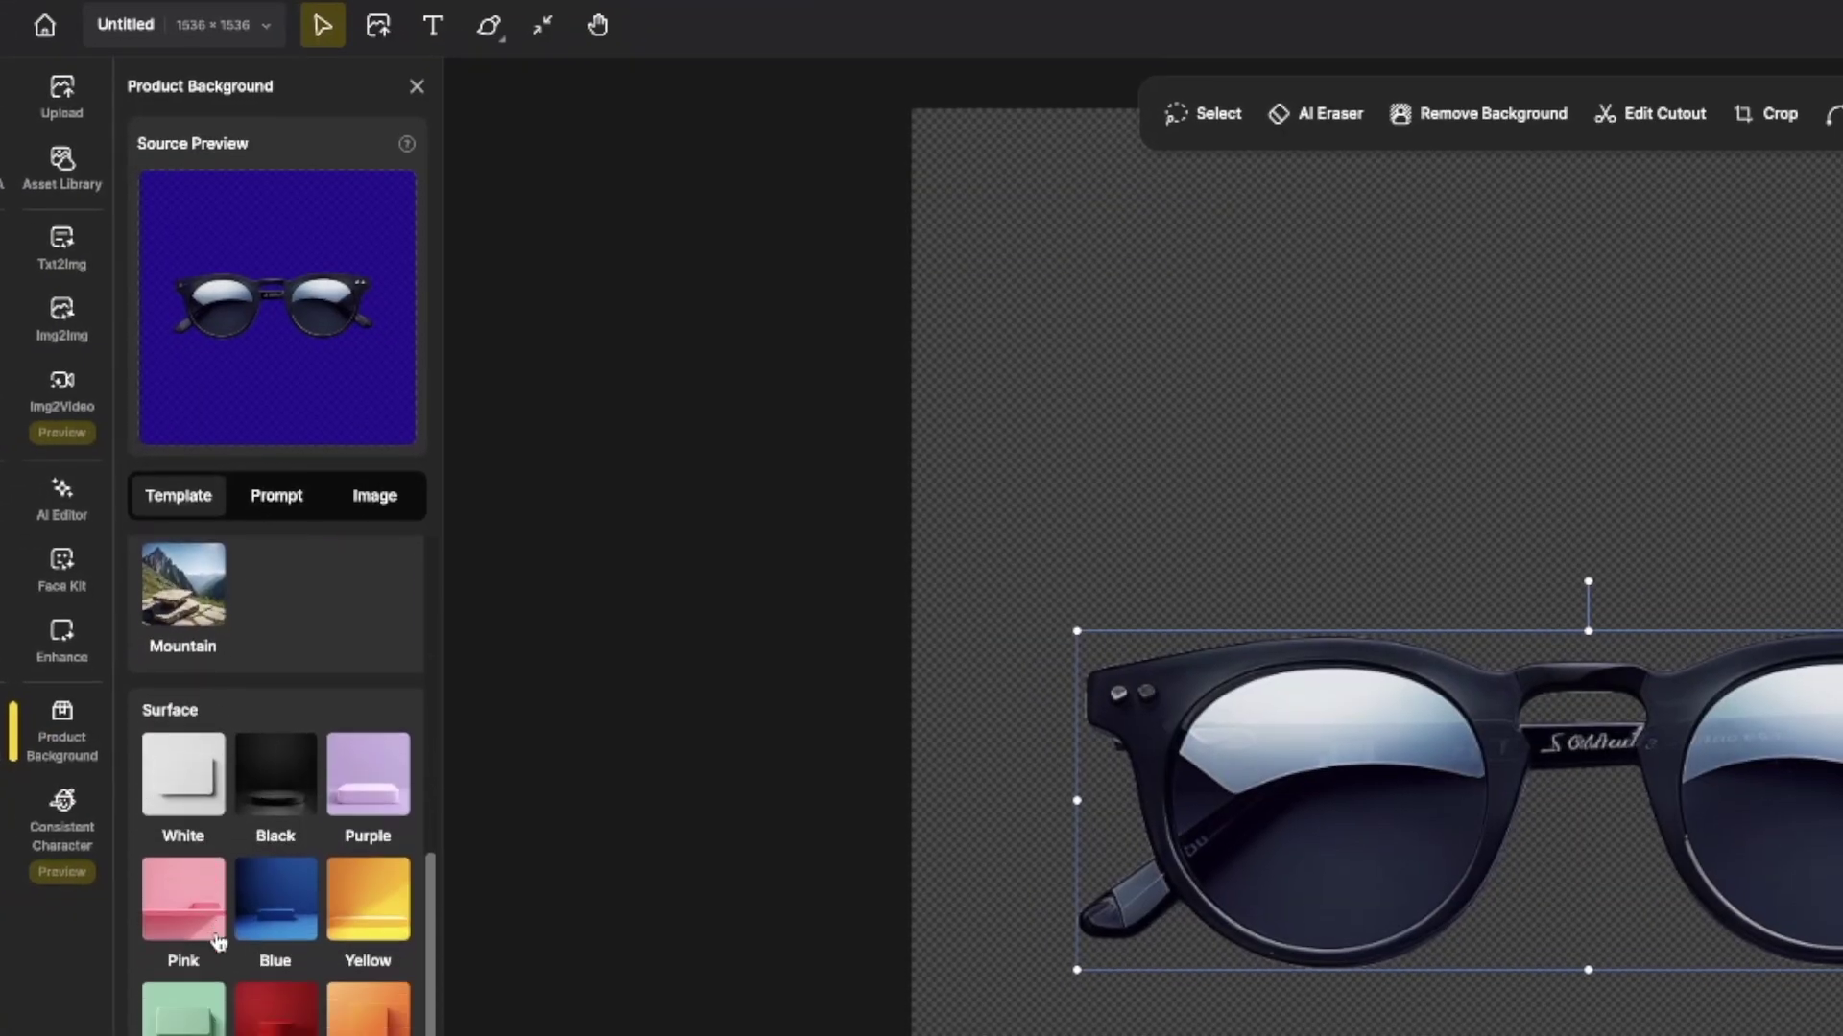
scroll(247, 950, down, 10)
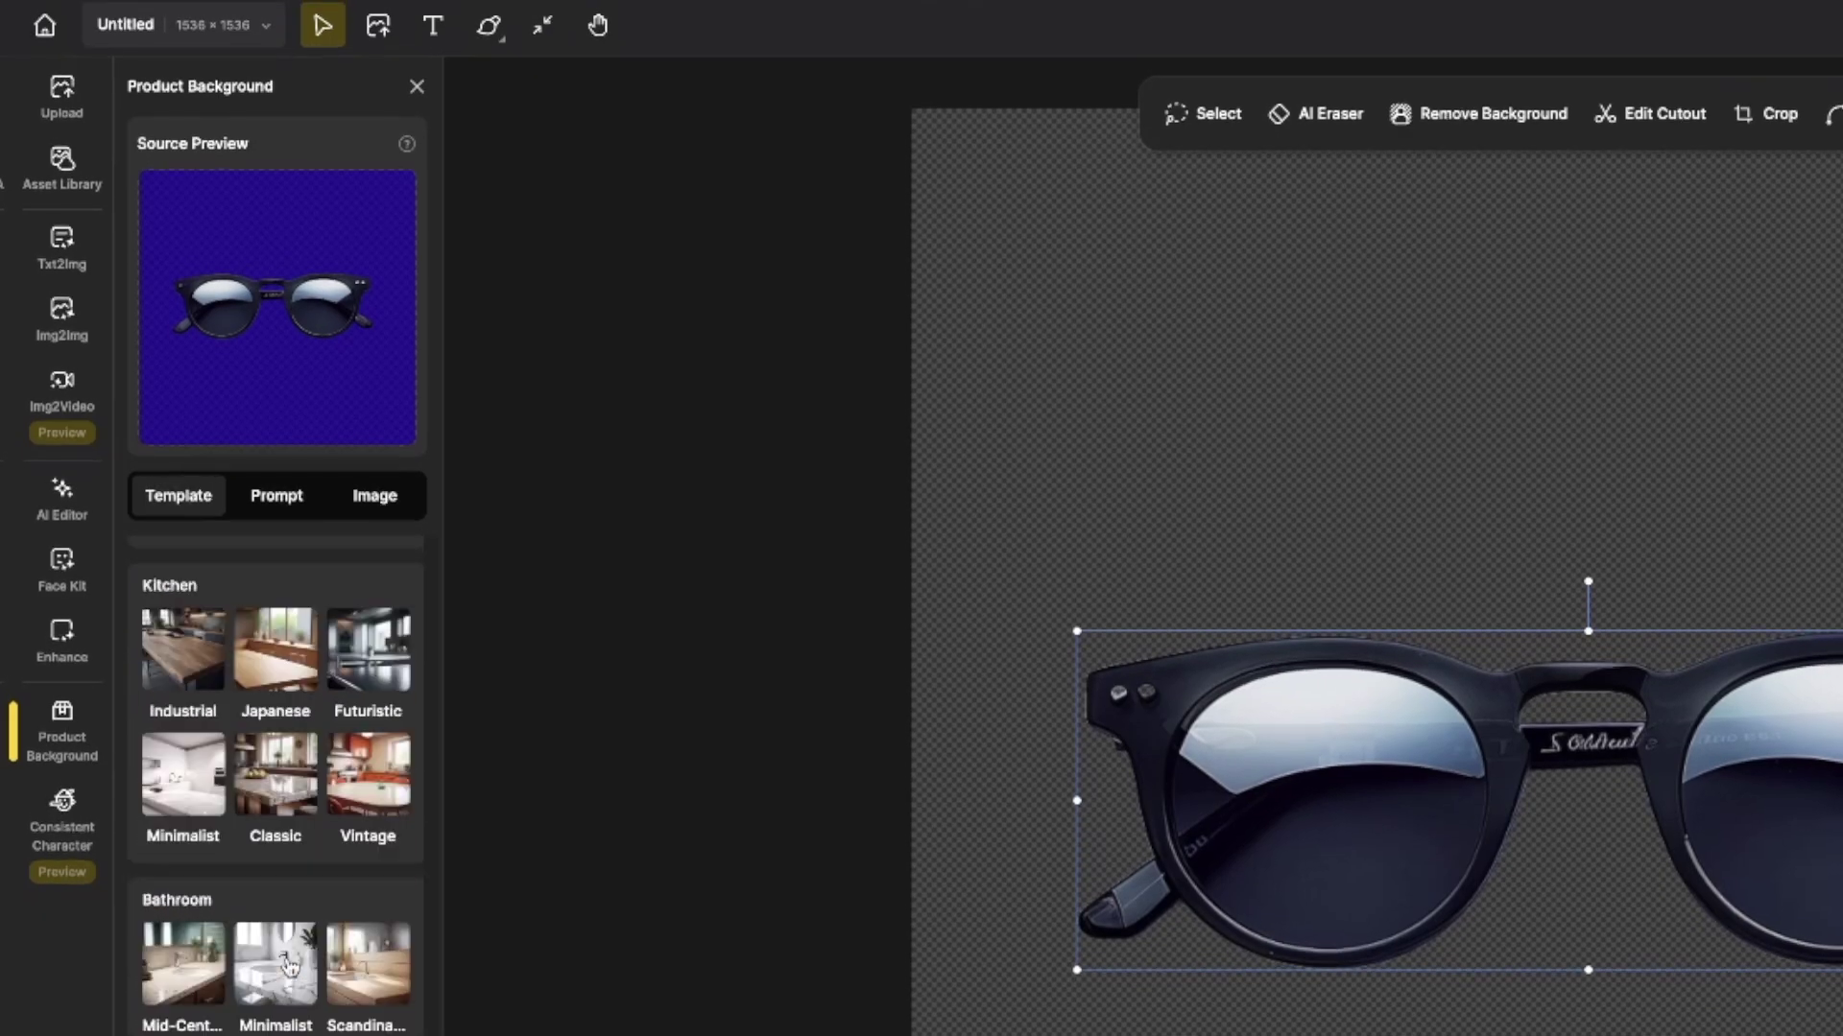
scroll(288, 1008, up, 20)
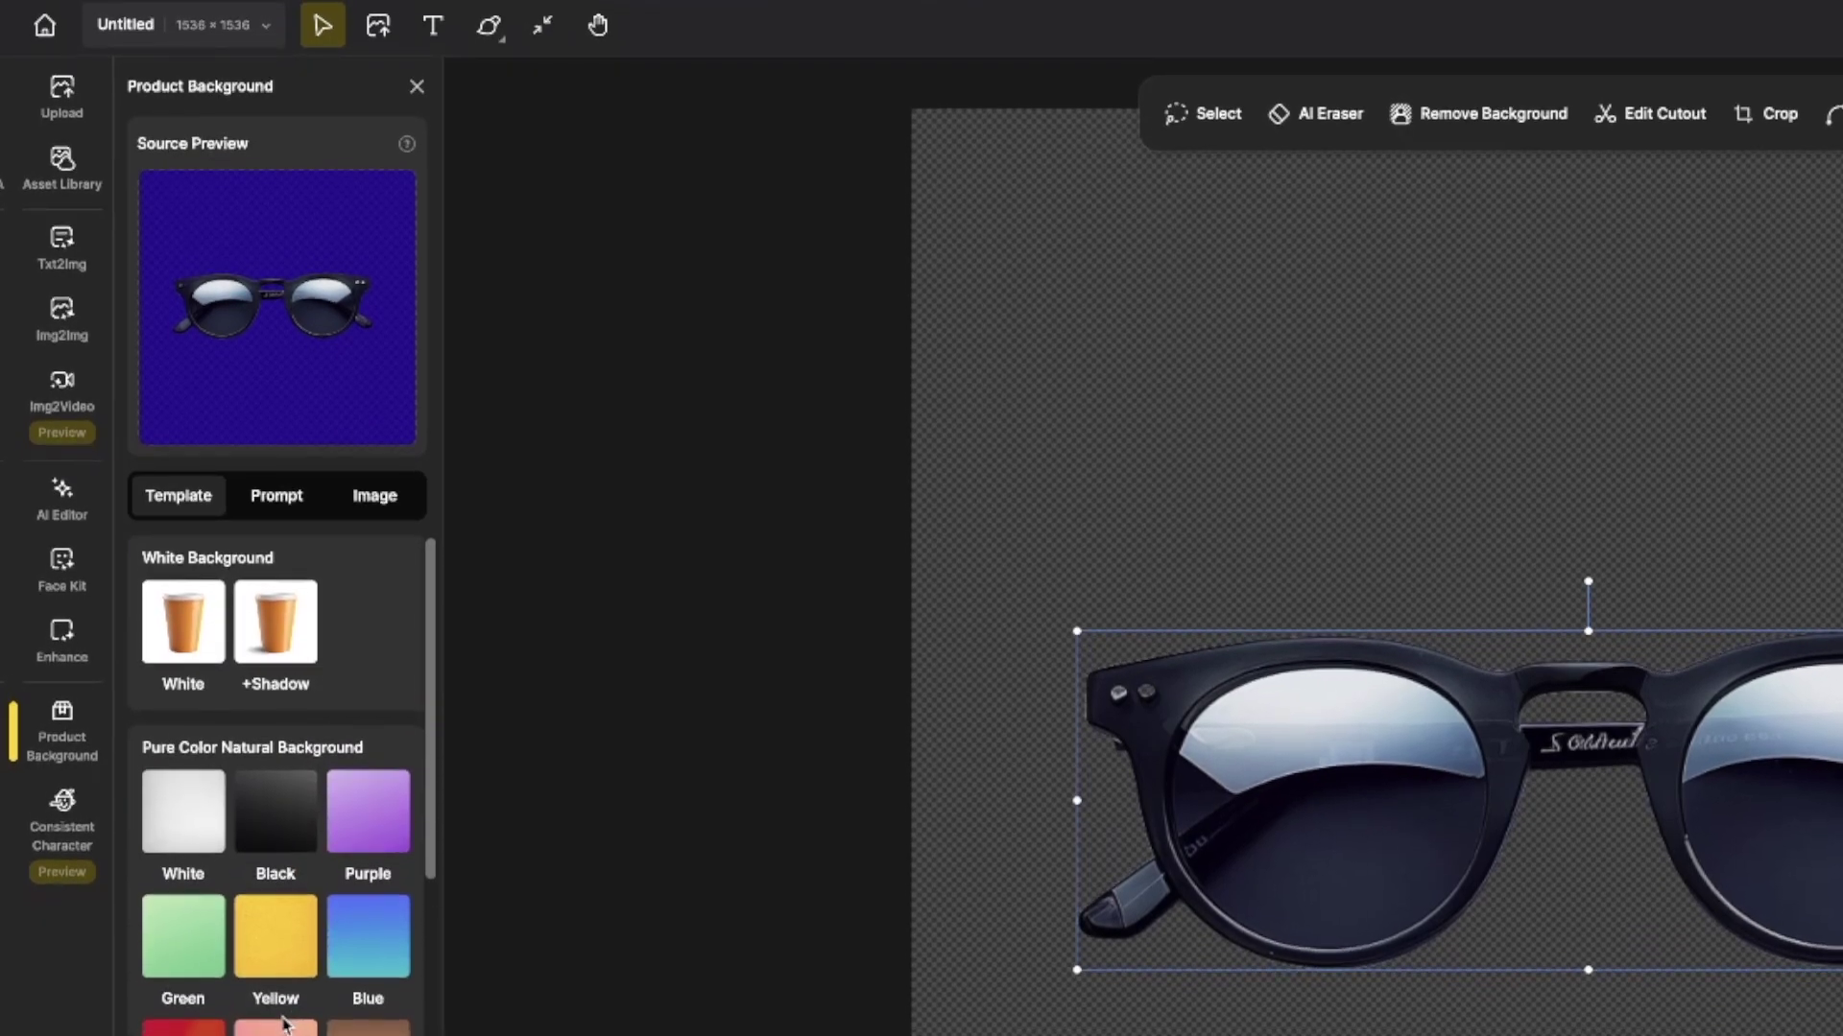
scroll(280, 874, down, 1)
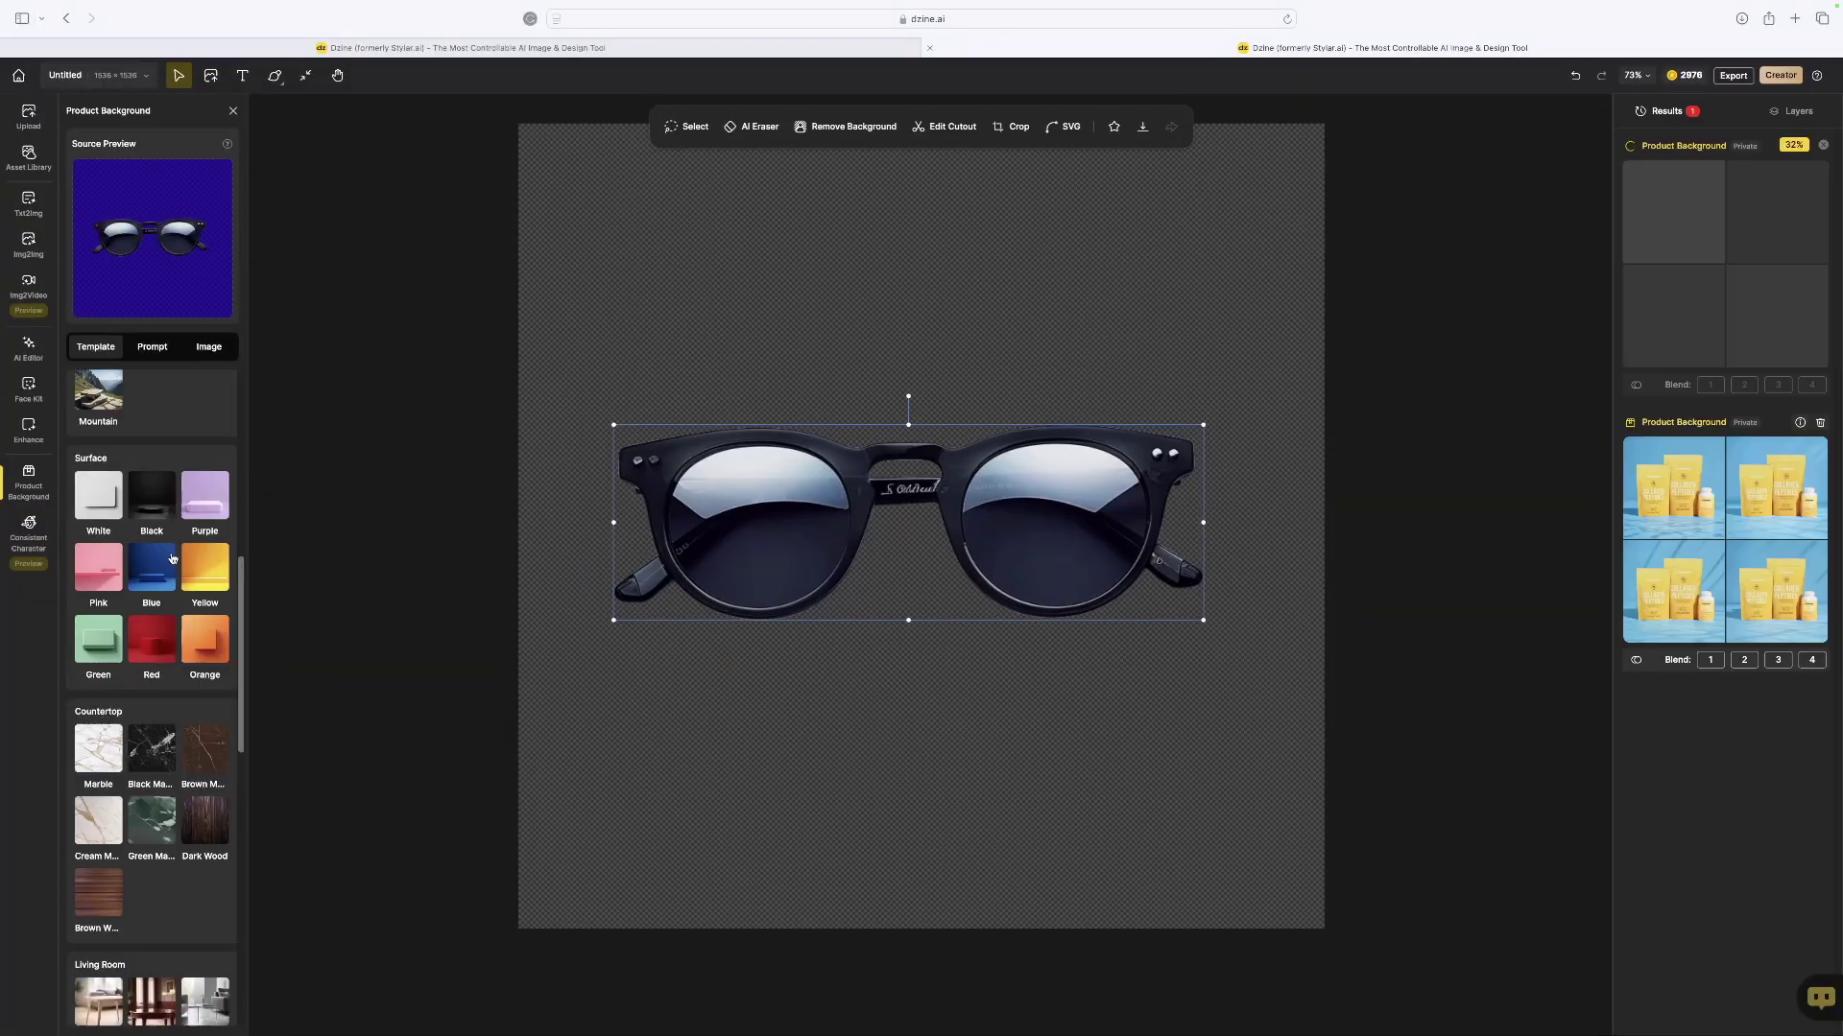
scroll(264, 747, down, 5)
click(331, 712)
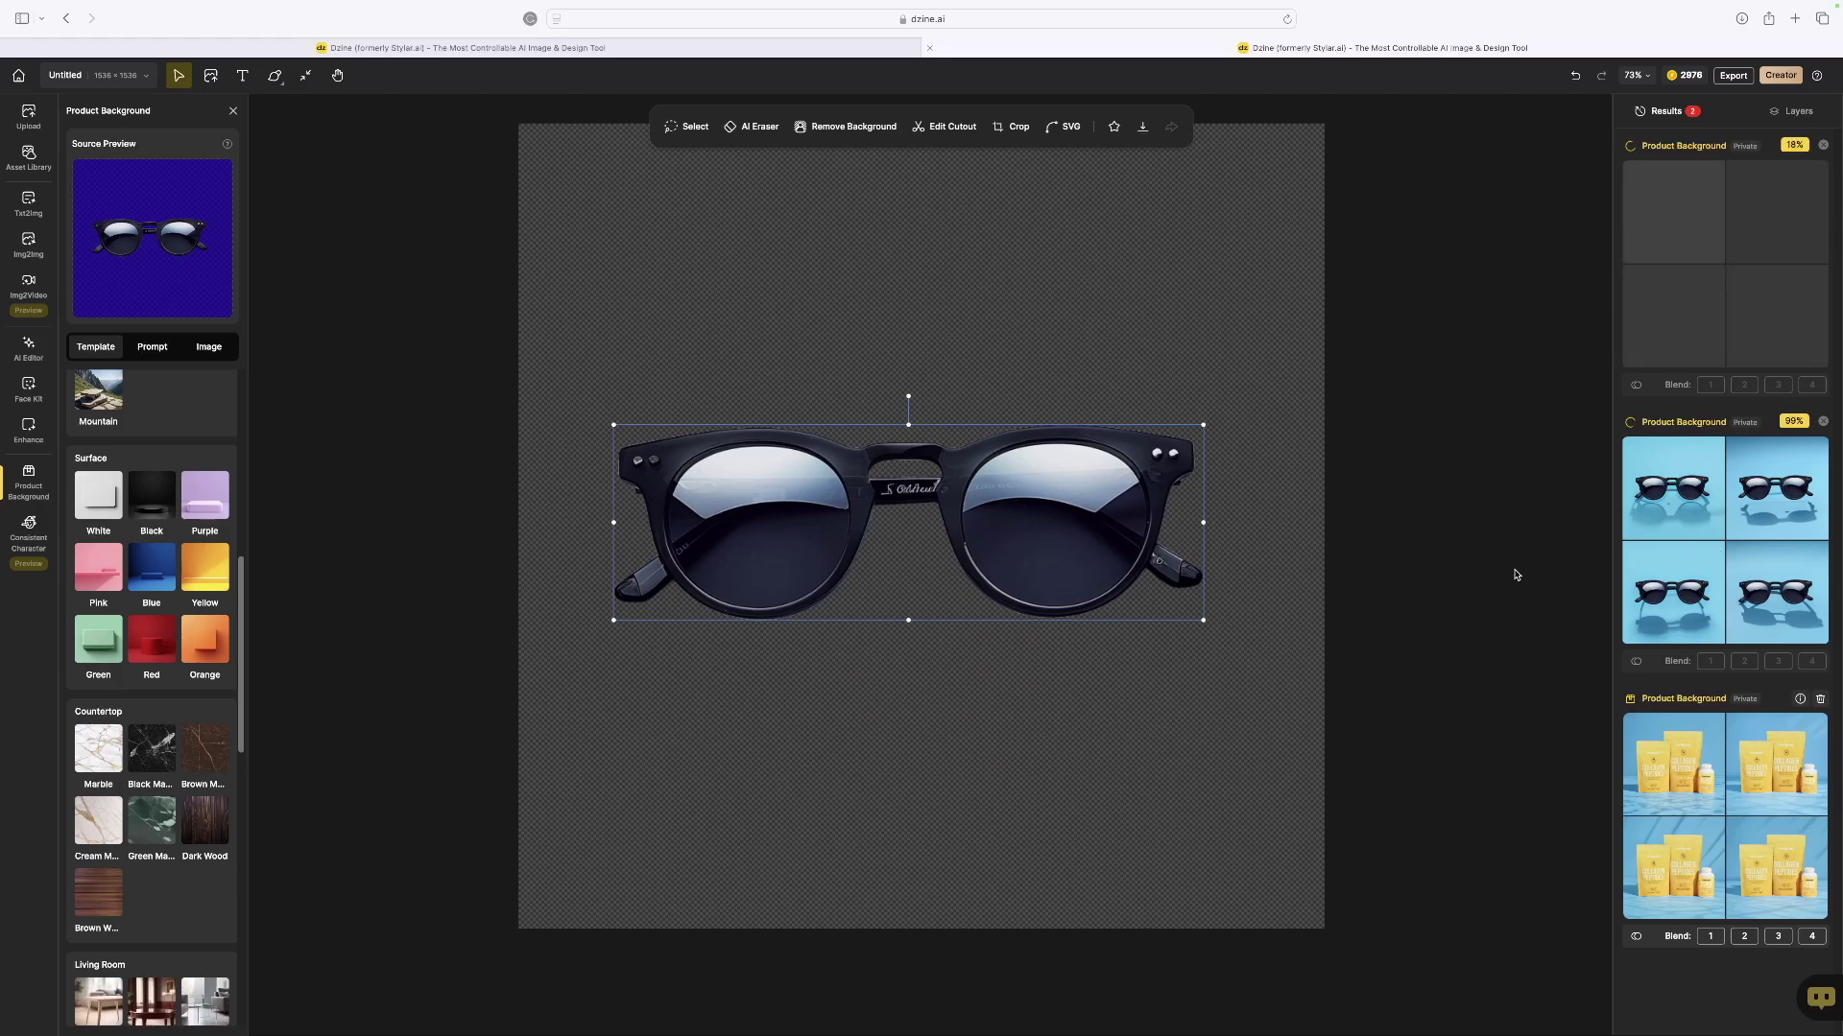
Step: Generate black-pedestal backgrounds, place the first result on the canvas, and return to the home page
click(1515, 574)
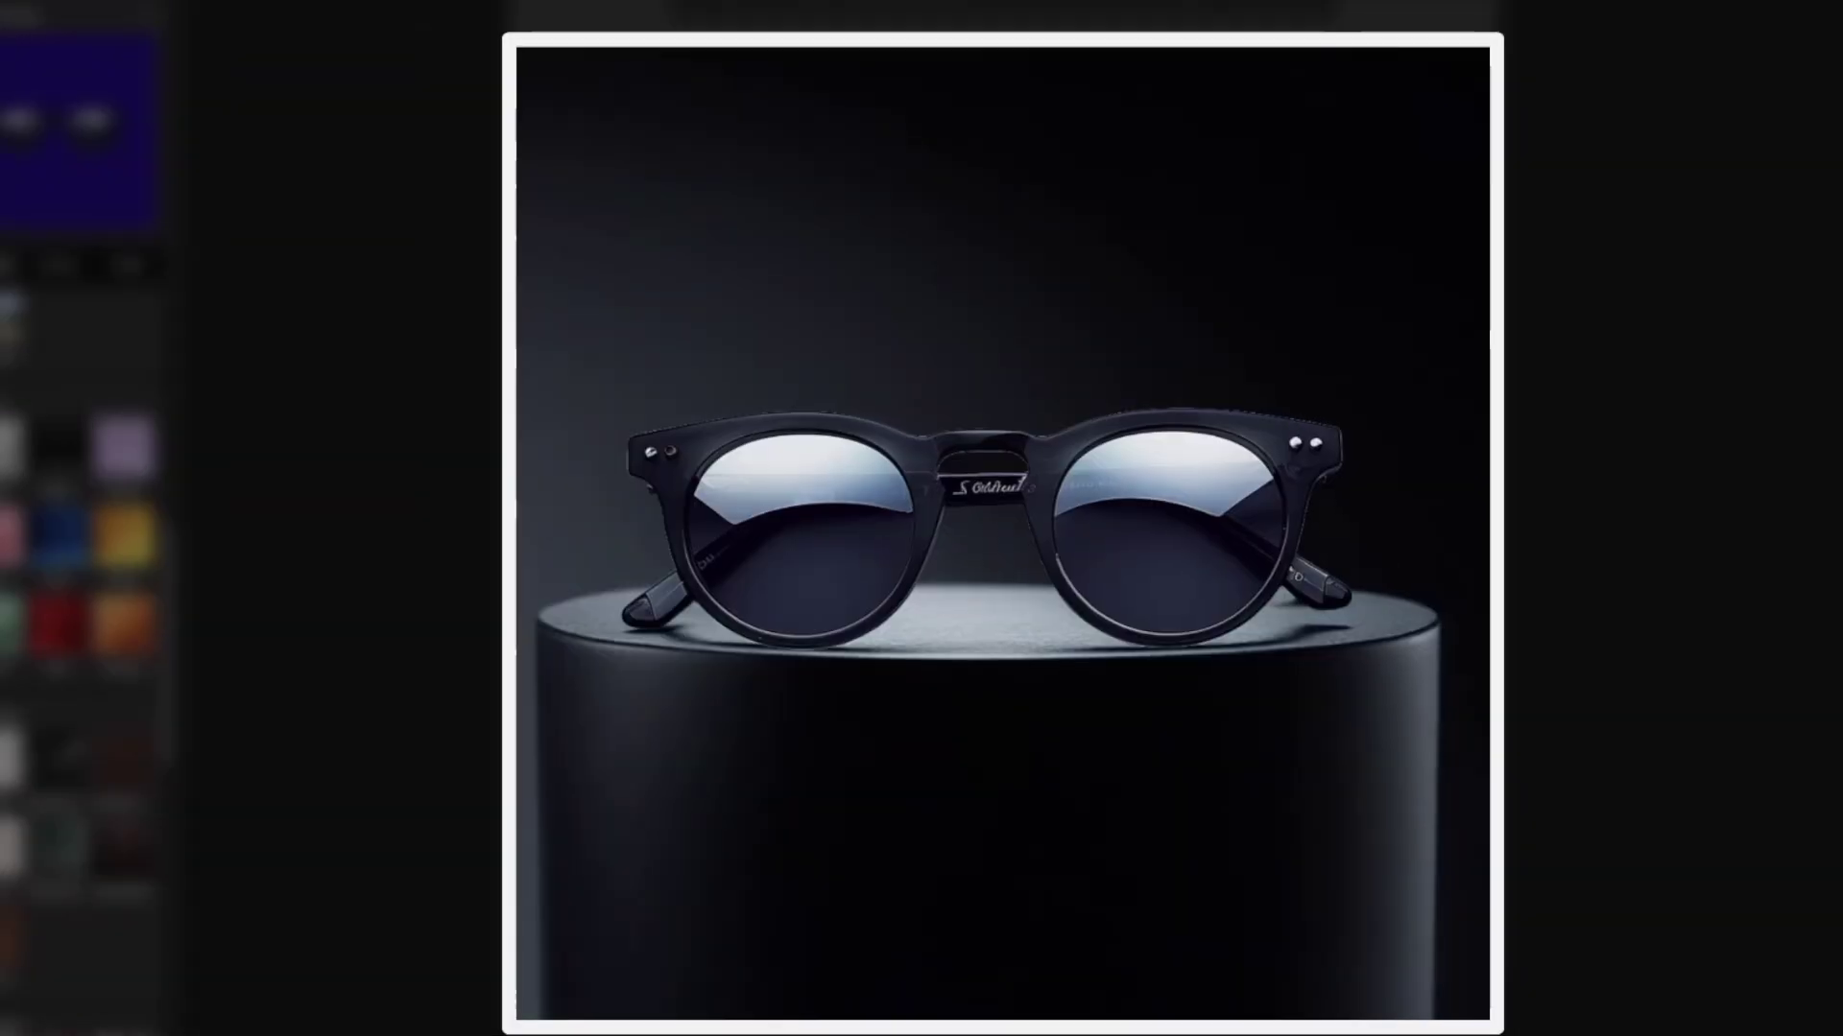
mouse_move(1775, 211)
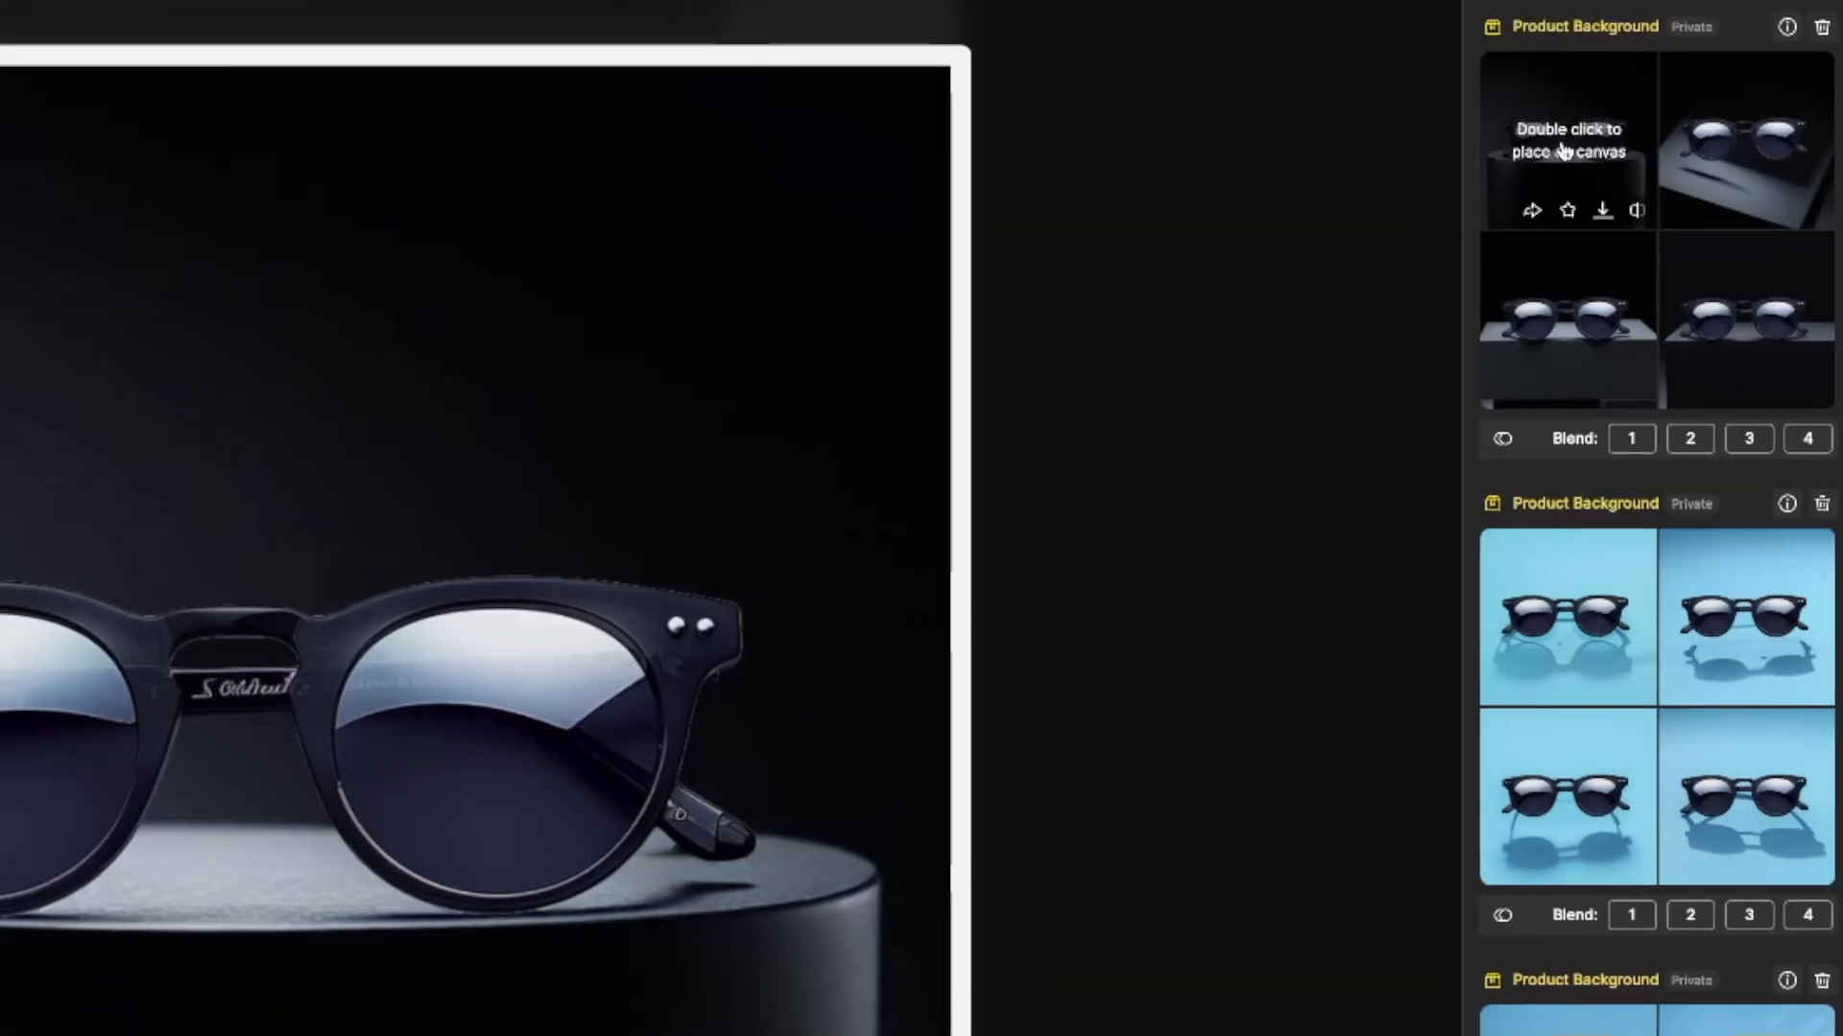
double_click(1565, 151)
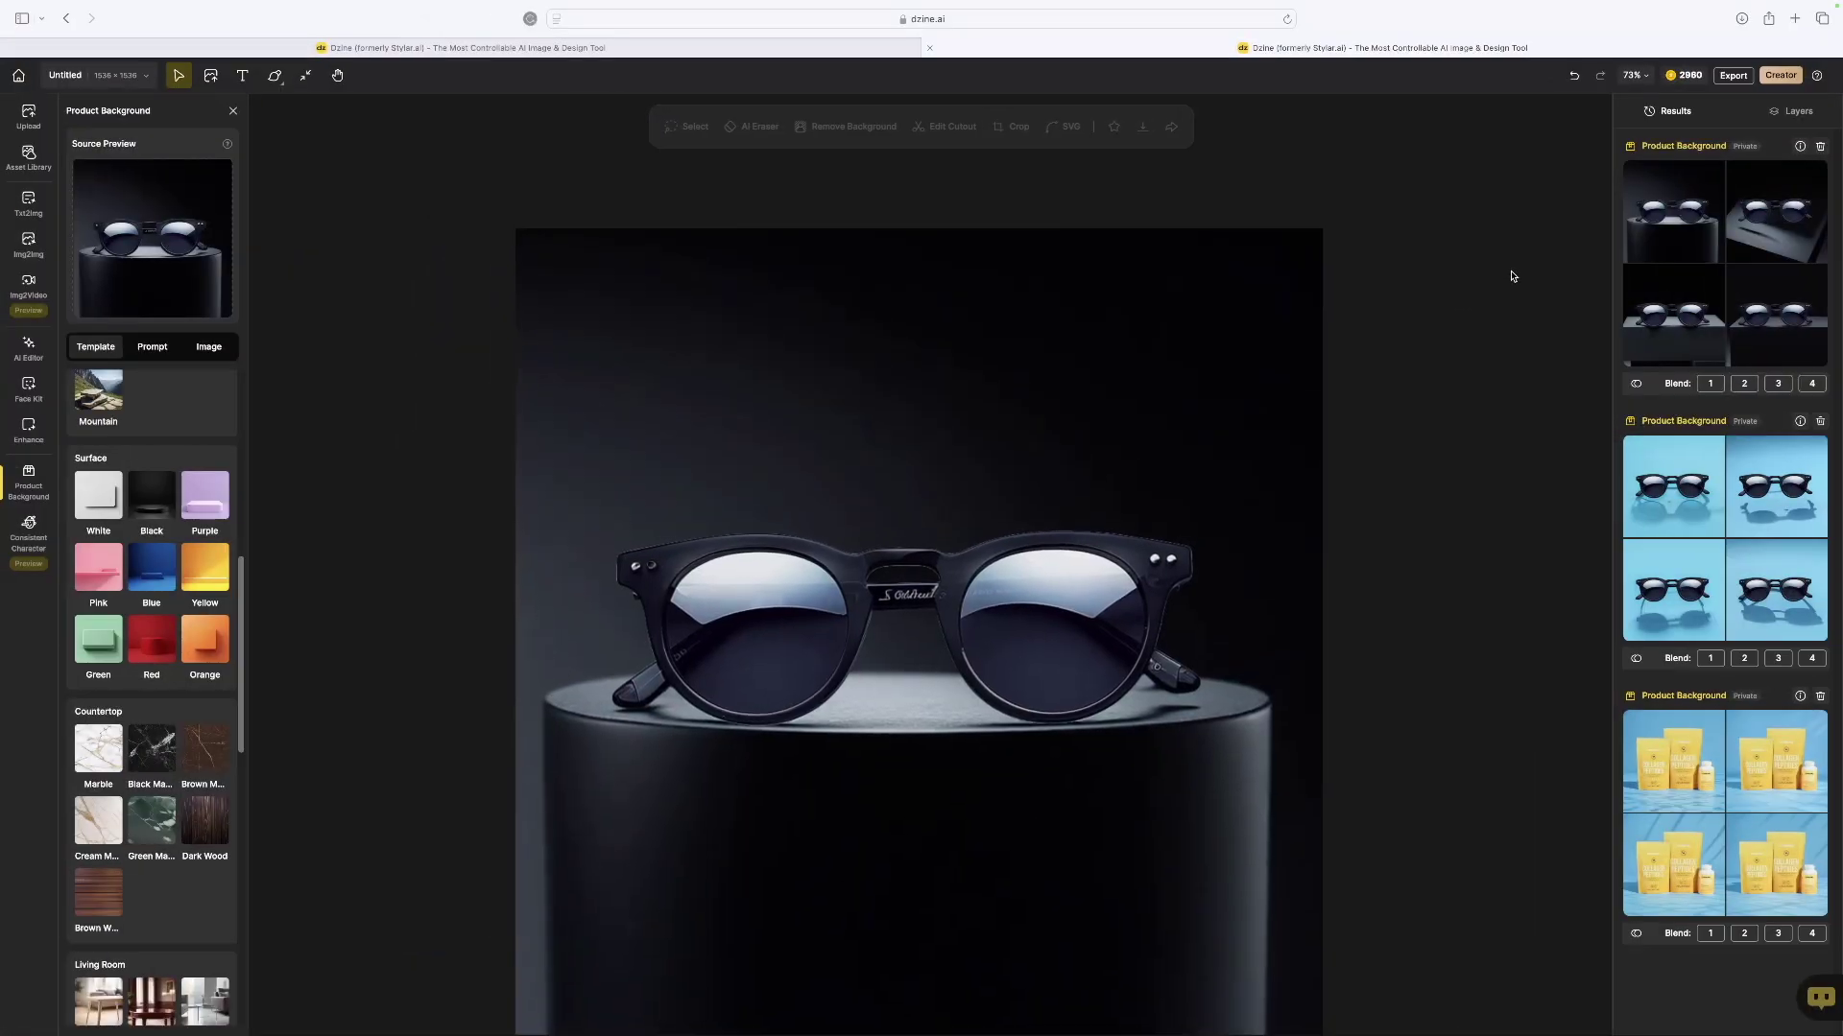
key(ctrl+shift+Tab)
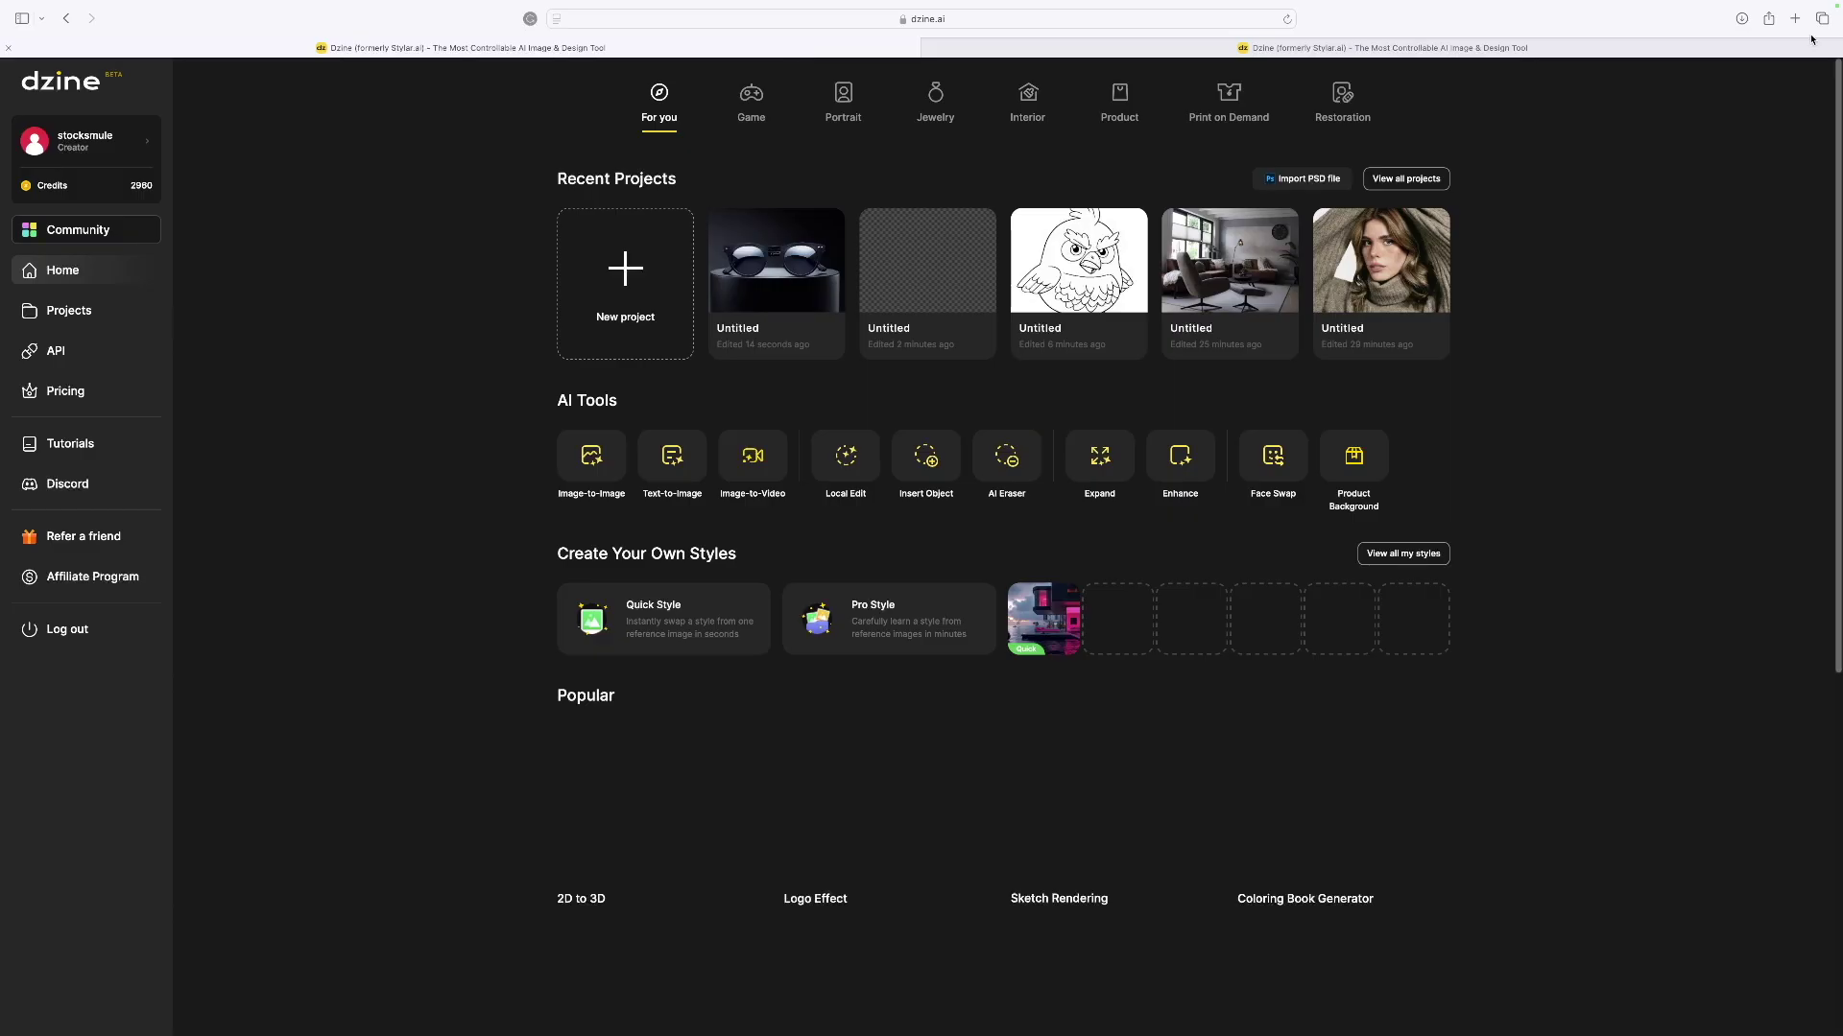
Step: Browse the Product, Portrait, Jewelry, Interior, Print on Demand and Game workflow categories
click(1119, 96)
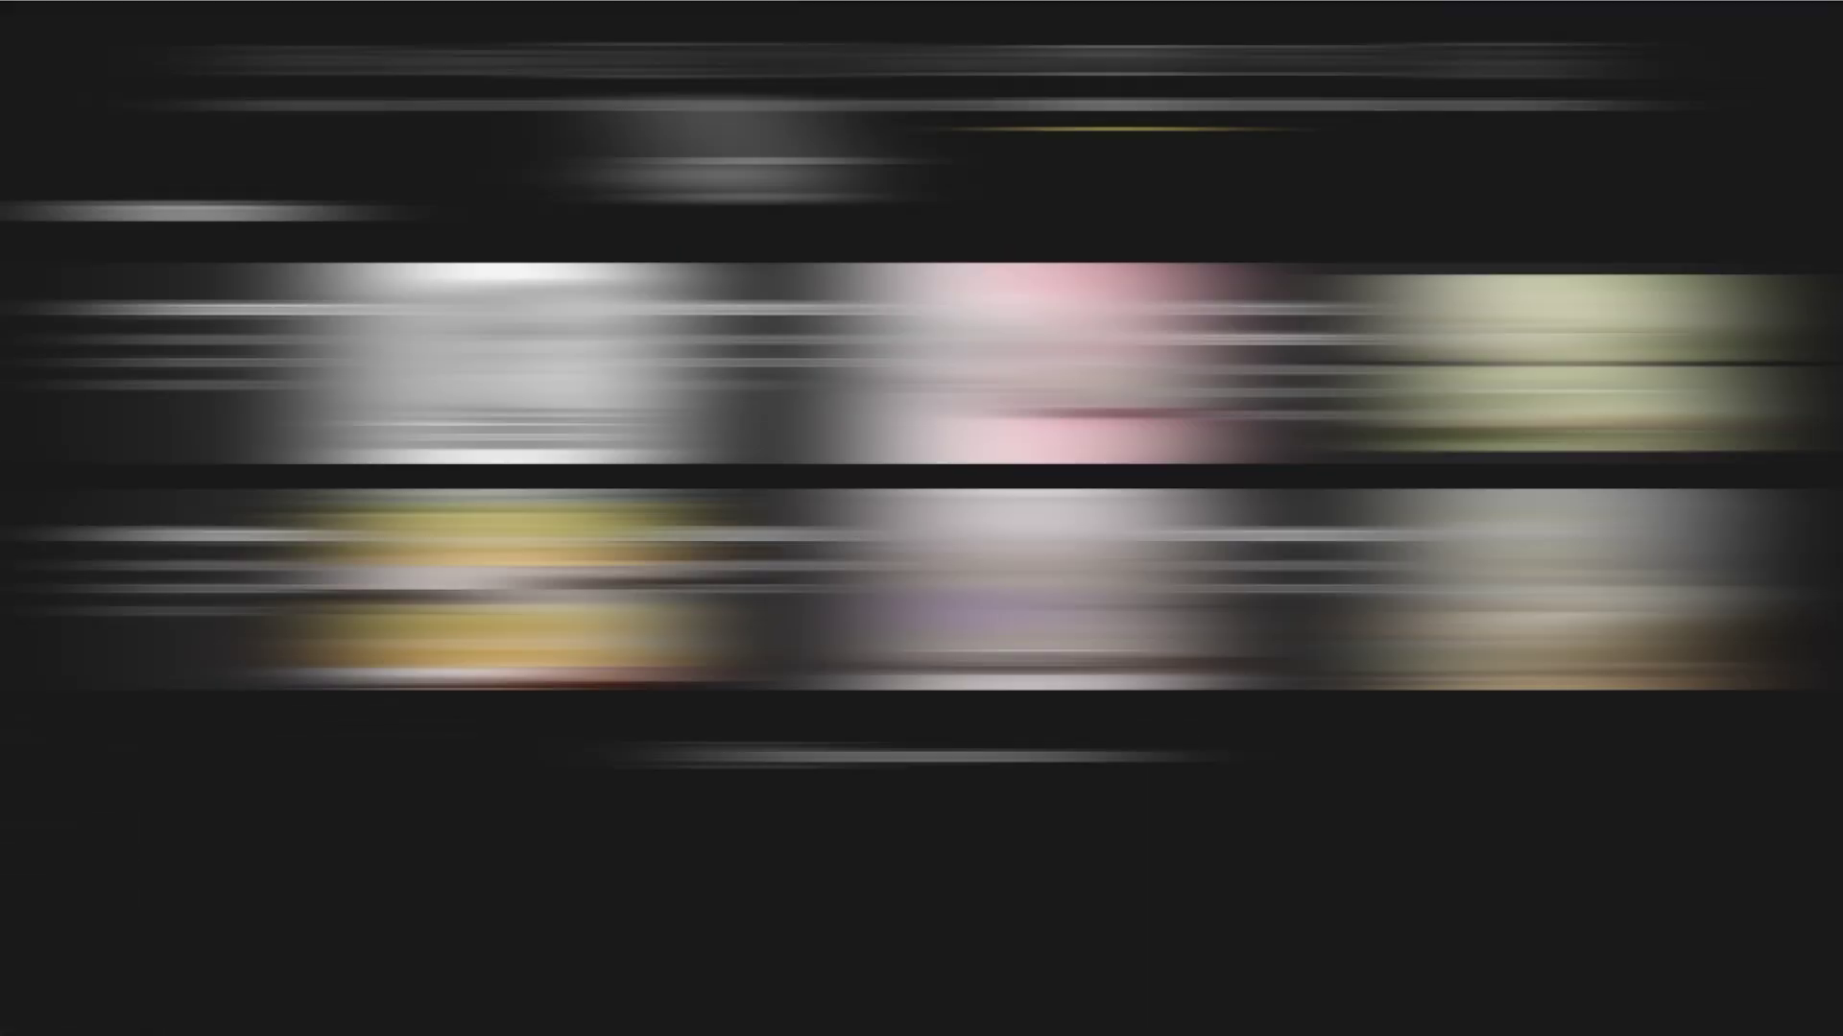
click(607, 77)
click(811, 85)
click(928, 101)
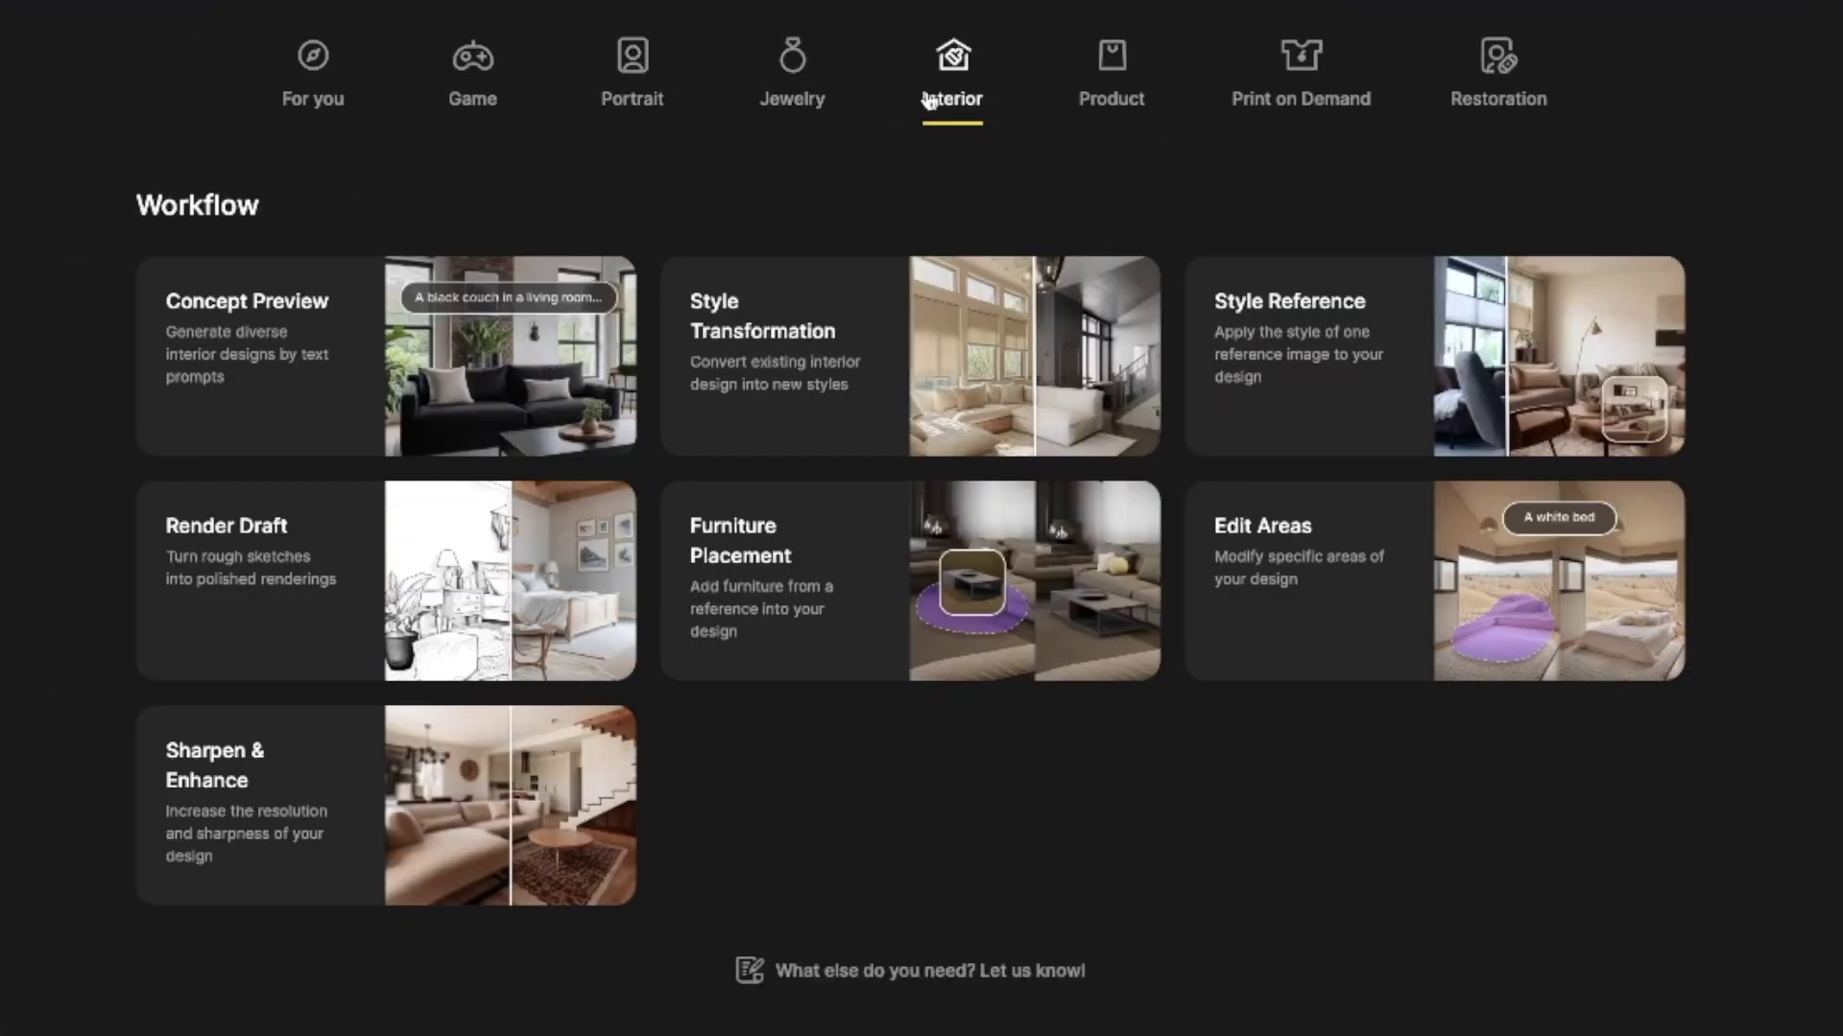
click(1102, 87)
click(806, 86)
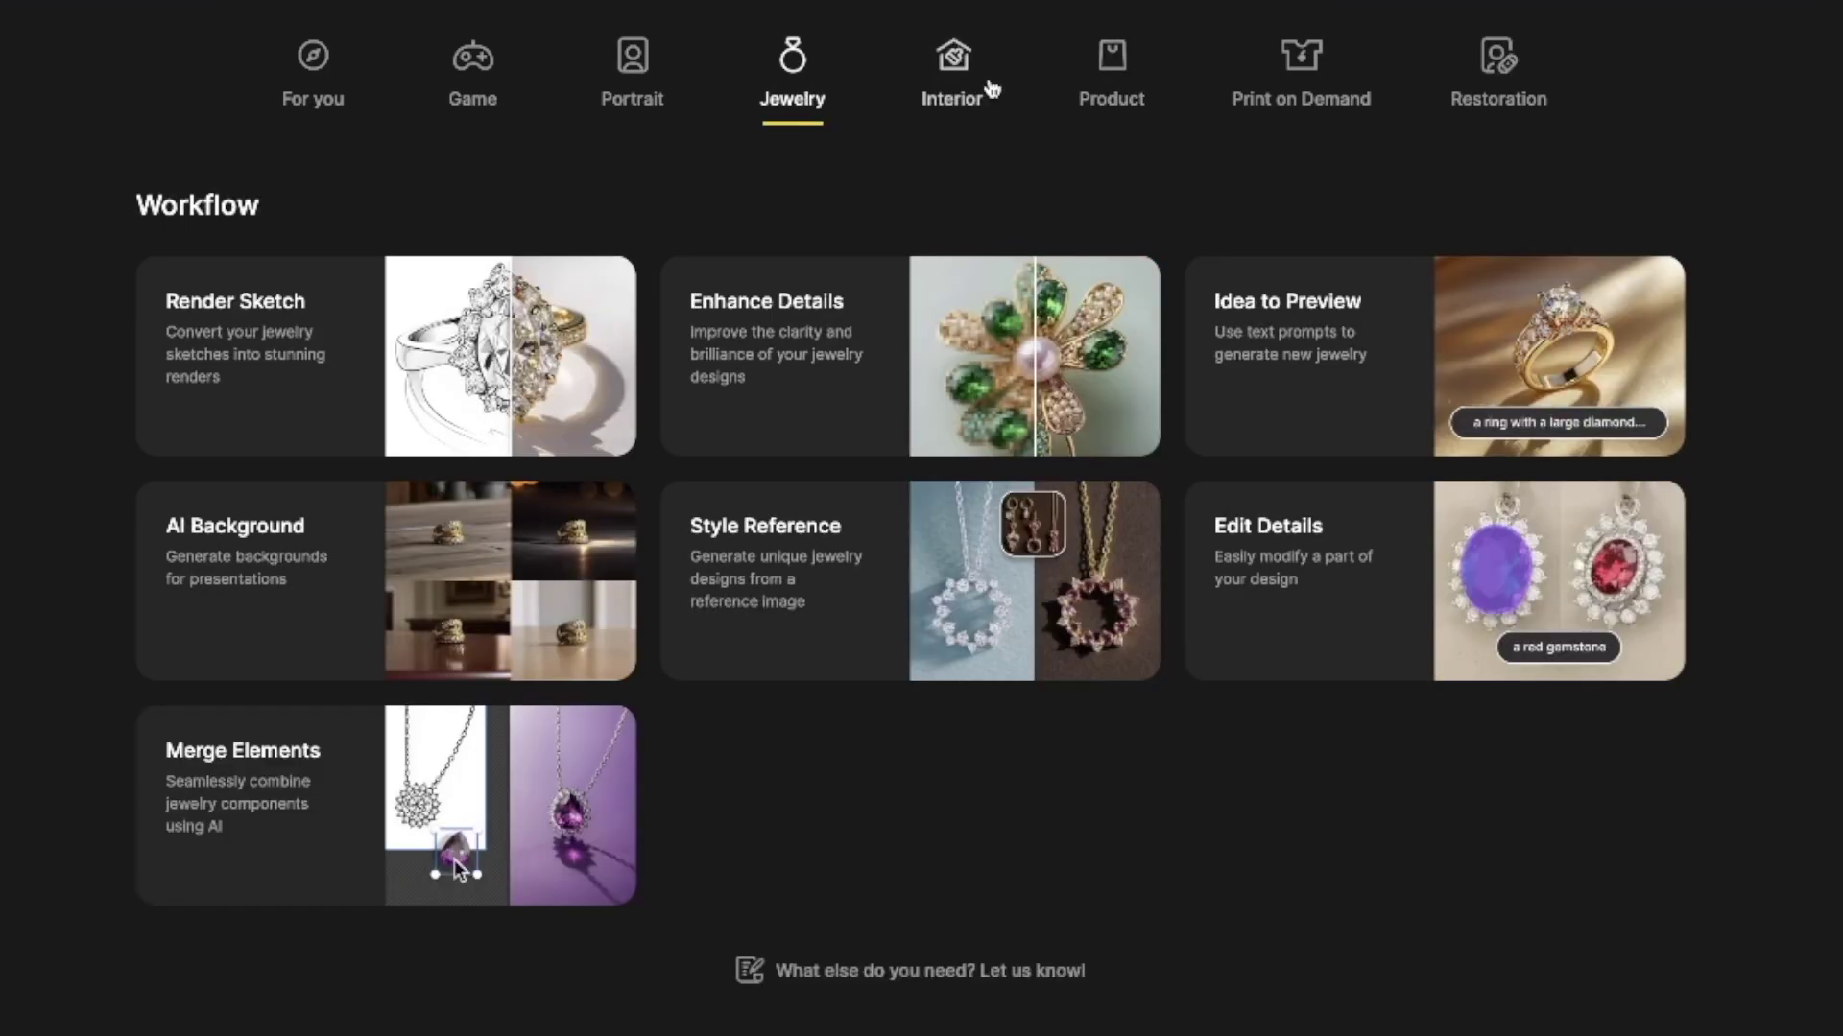
click(985, 82)
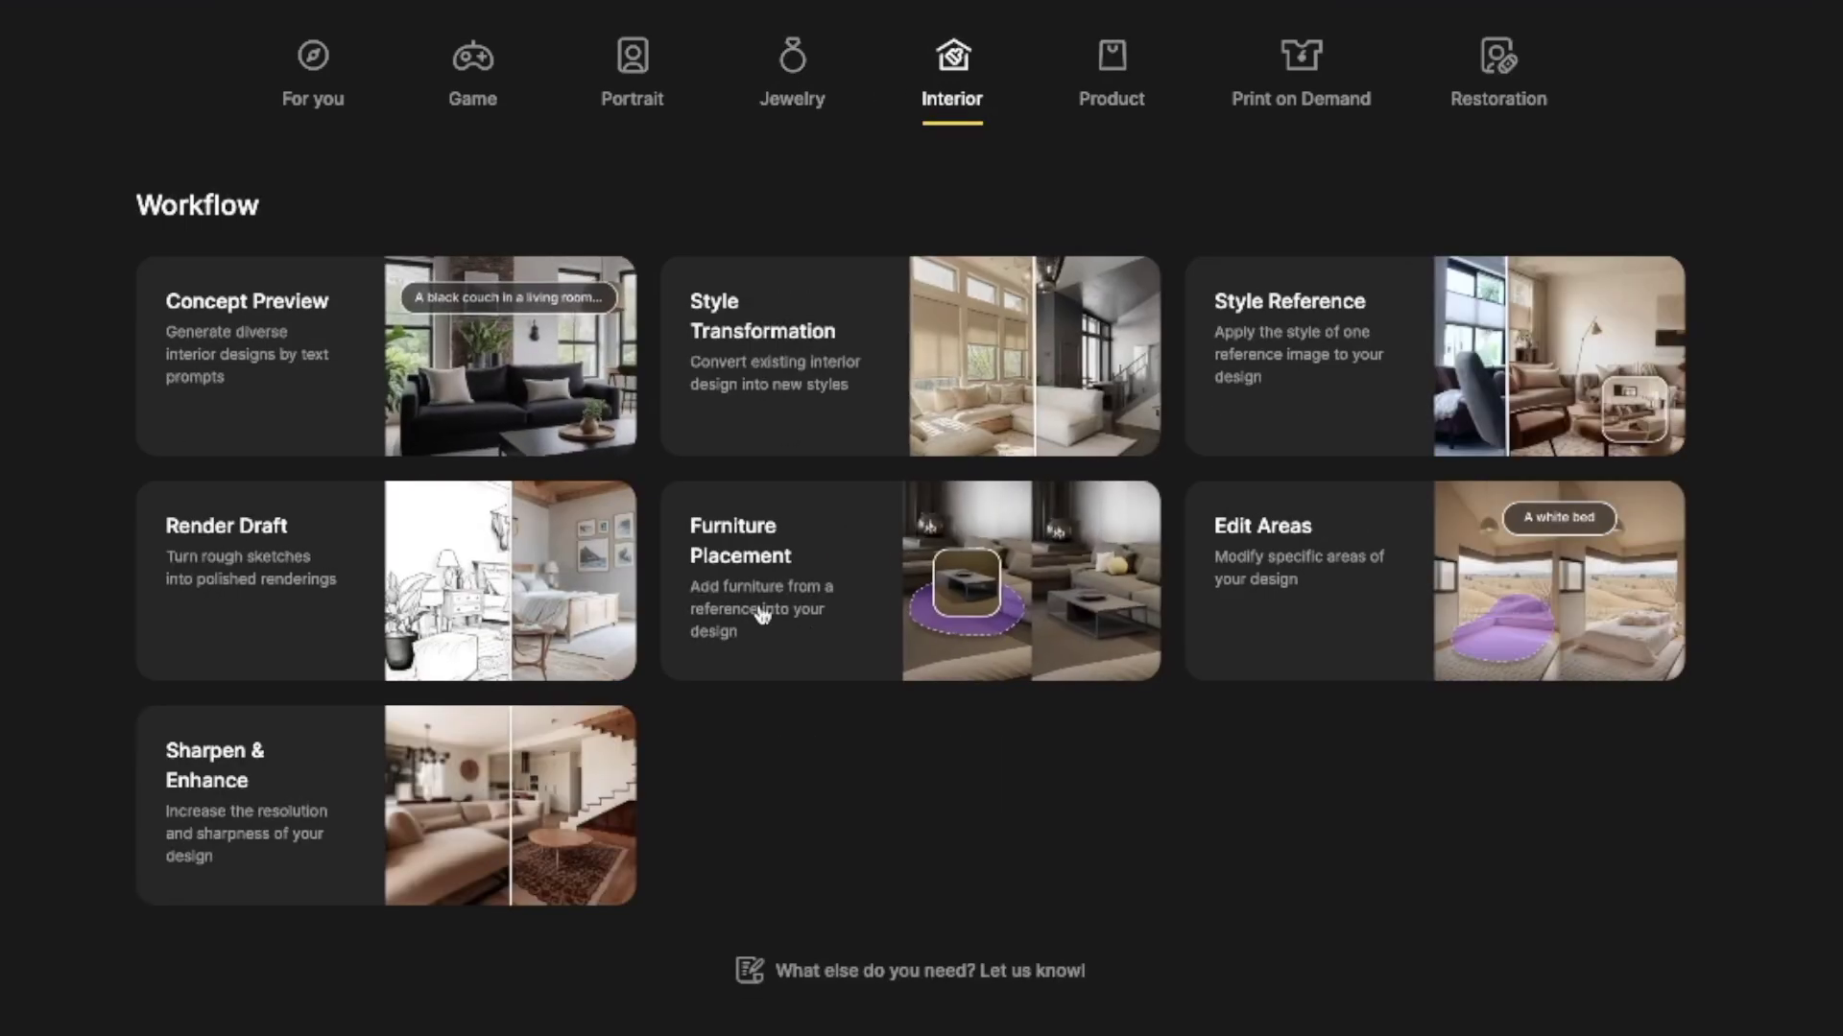
click(1273, 72)
click(472, 72)
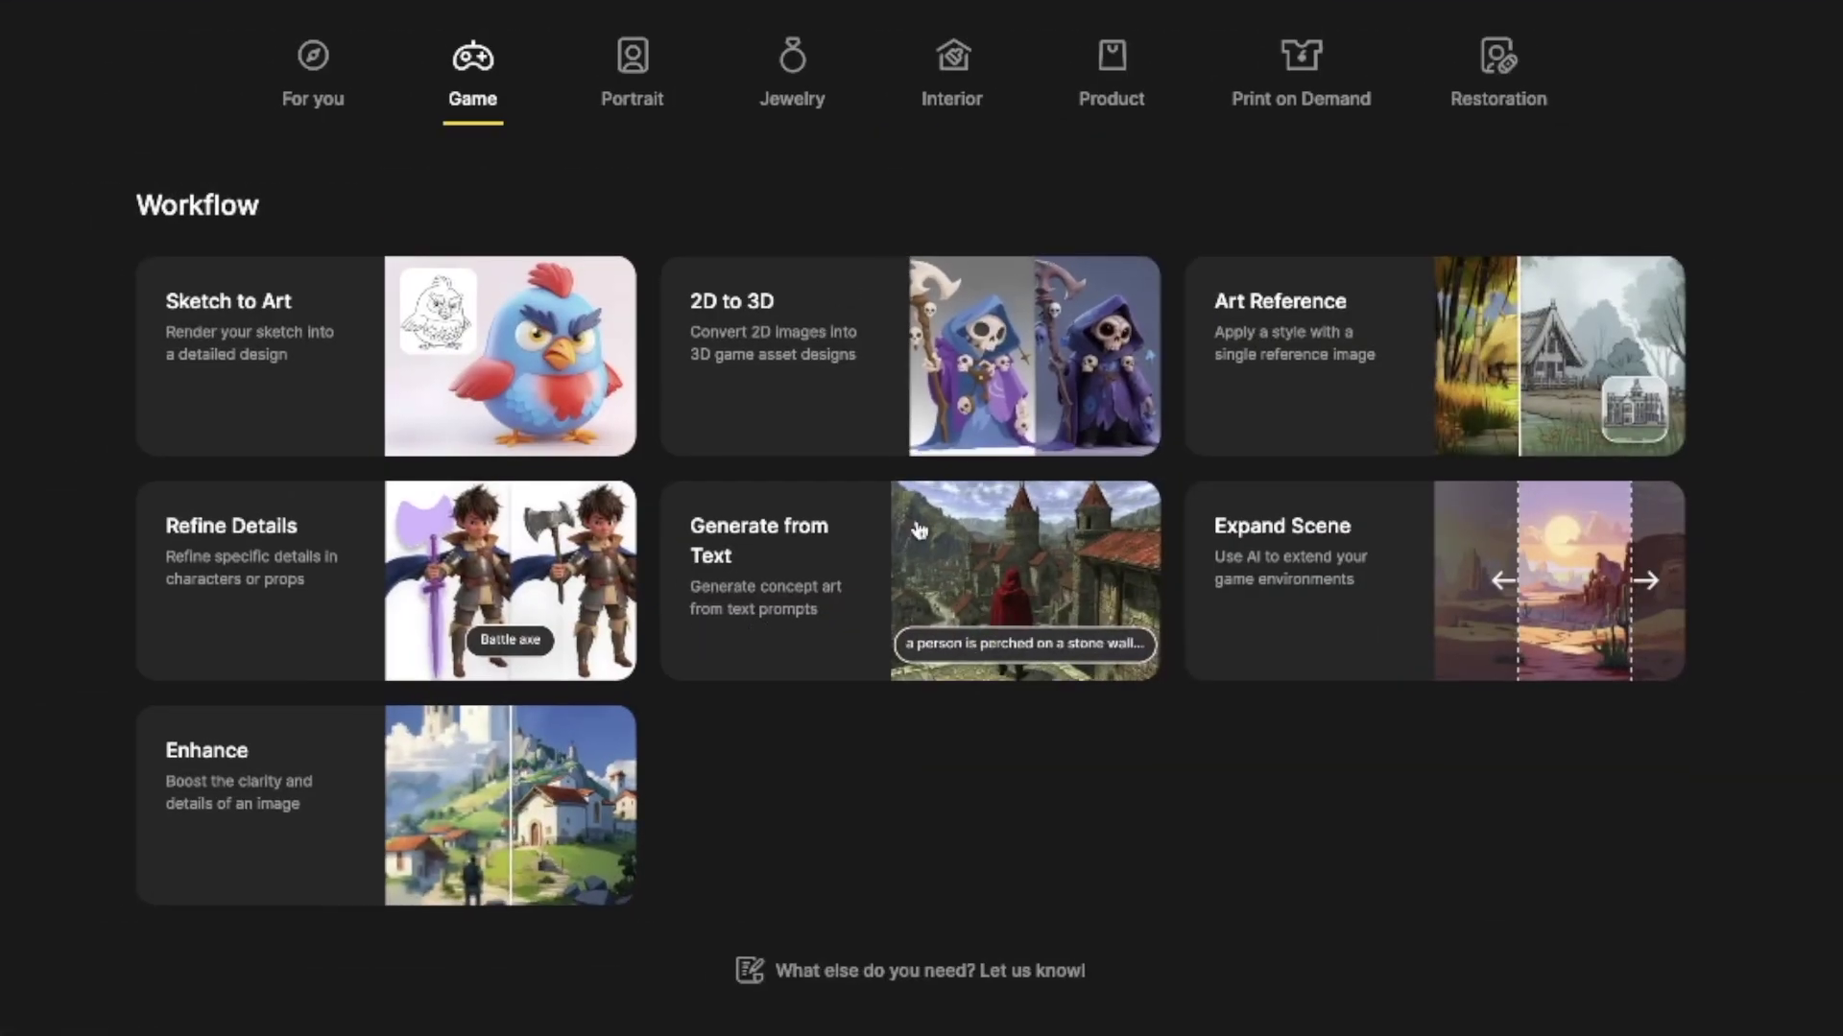
Step: Open the Personalized Design workflow from the Print on Demand category in the editor
click(1382, 610)
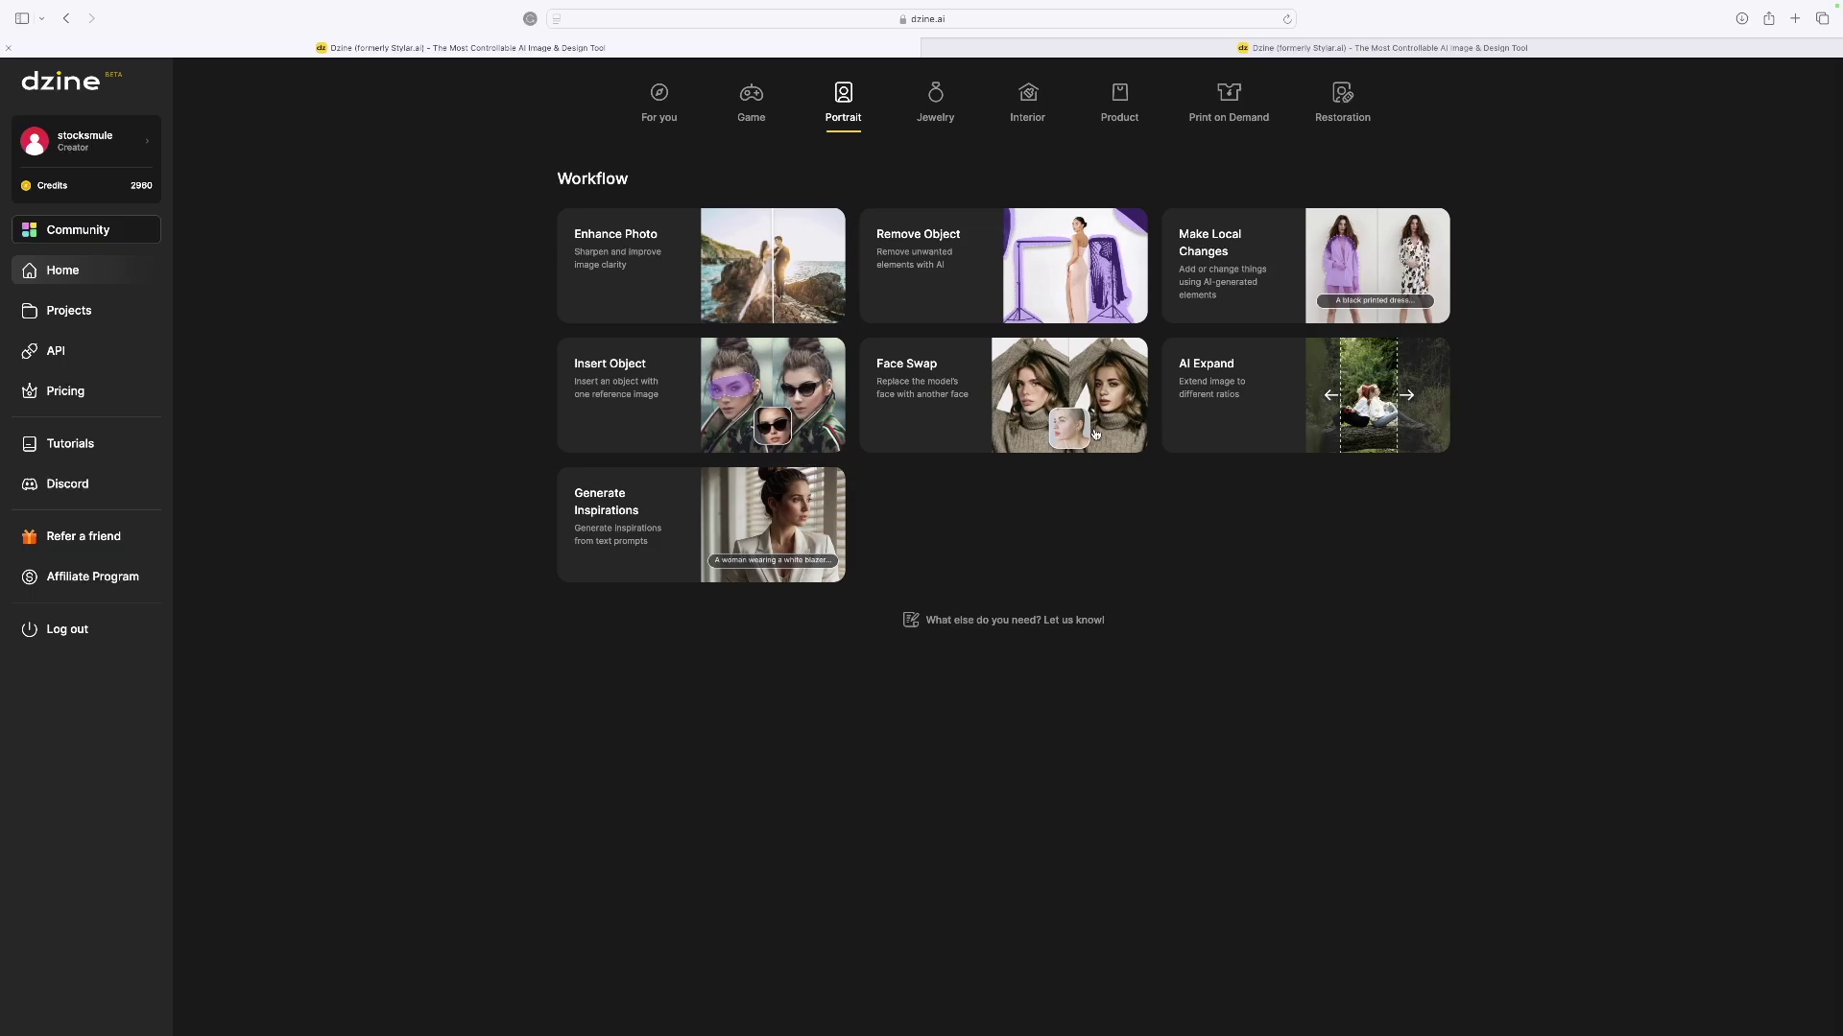
click(1229, 105)
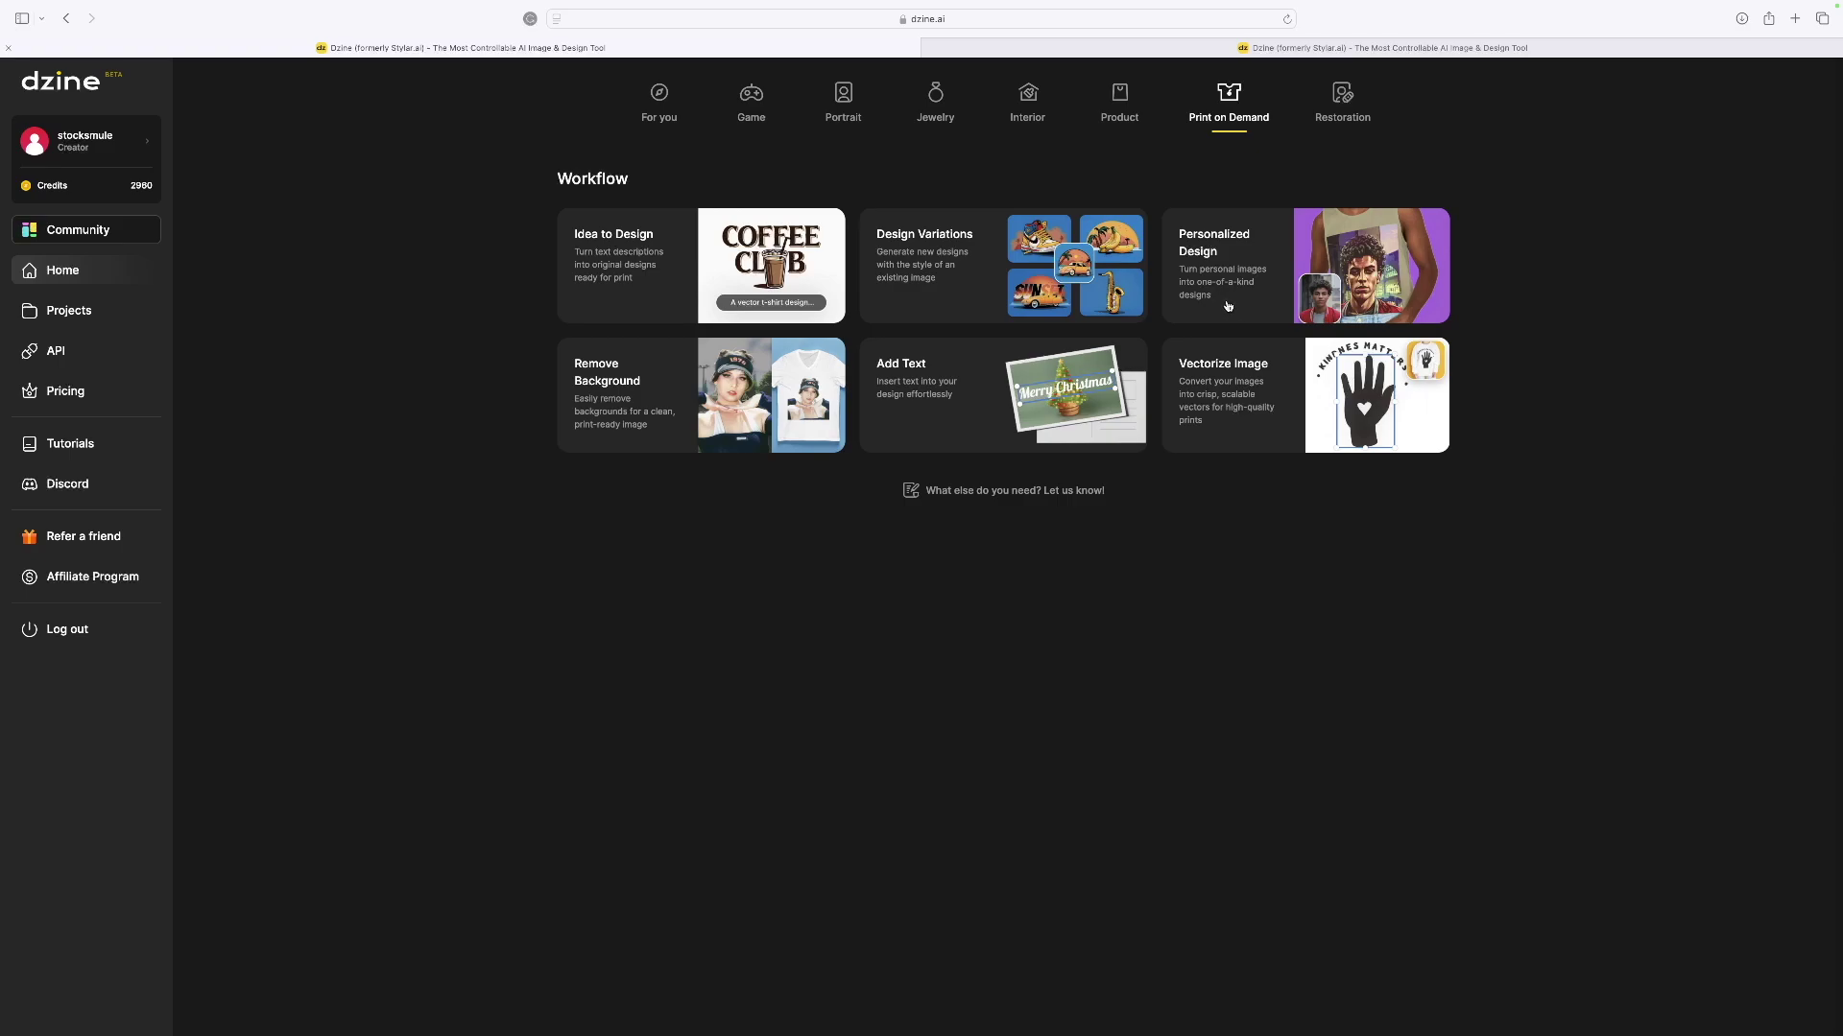
click(1288, 281)
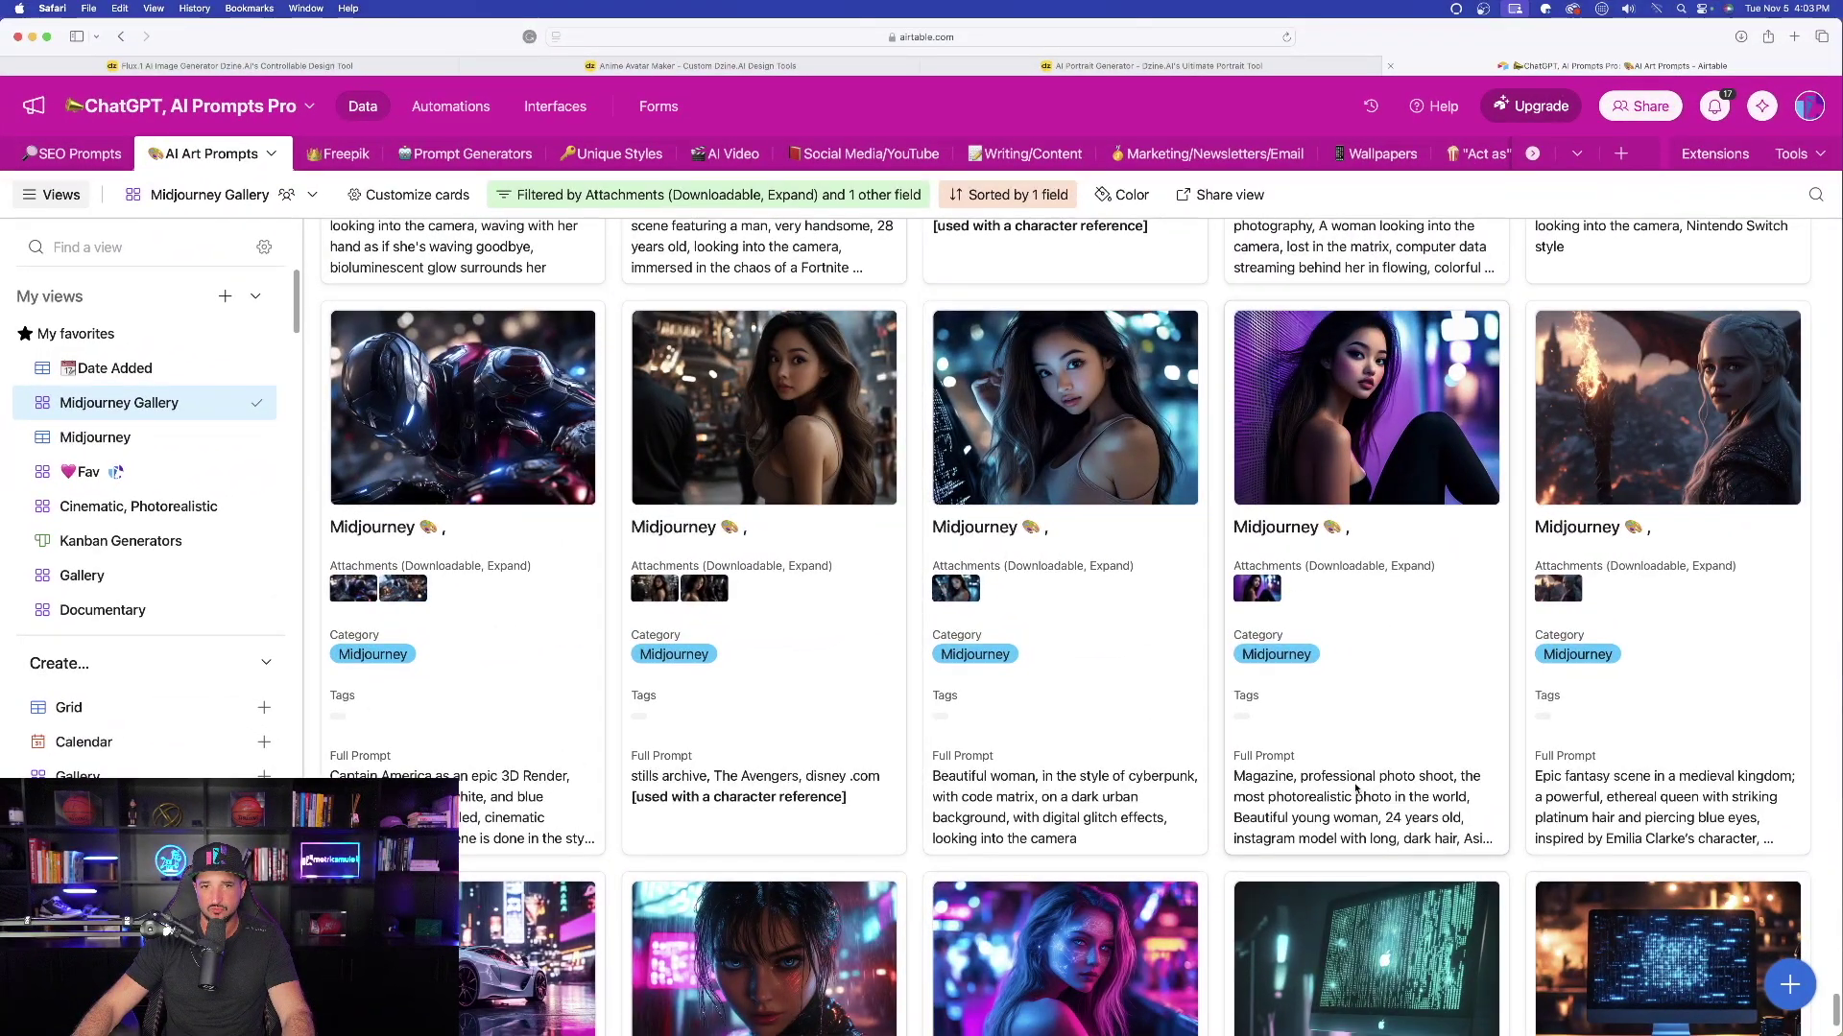
Step: Expand the Magazine photo-shoot prompt record and download its attached portrait image
click(1356, 789)
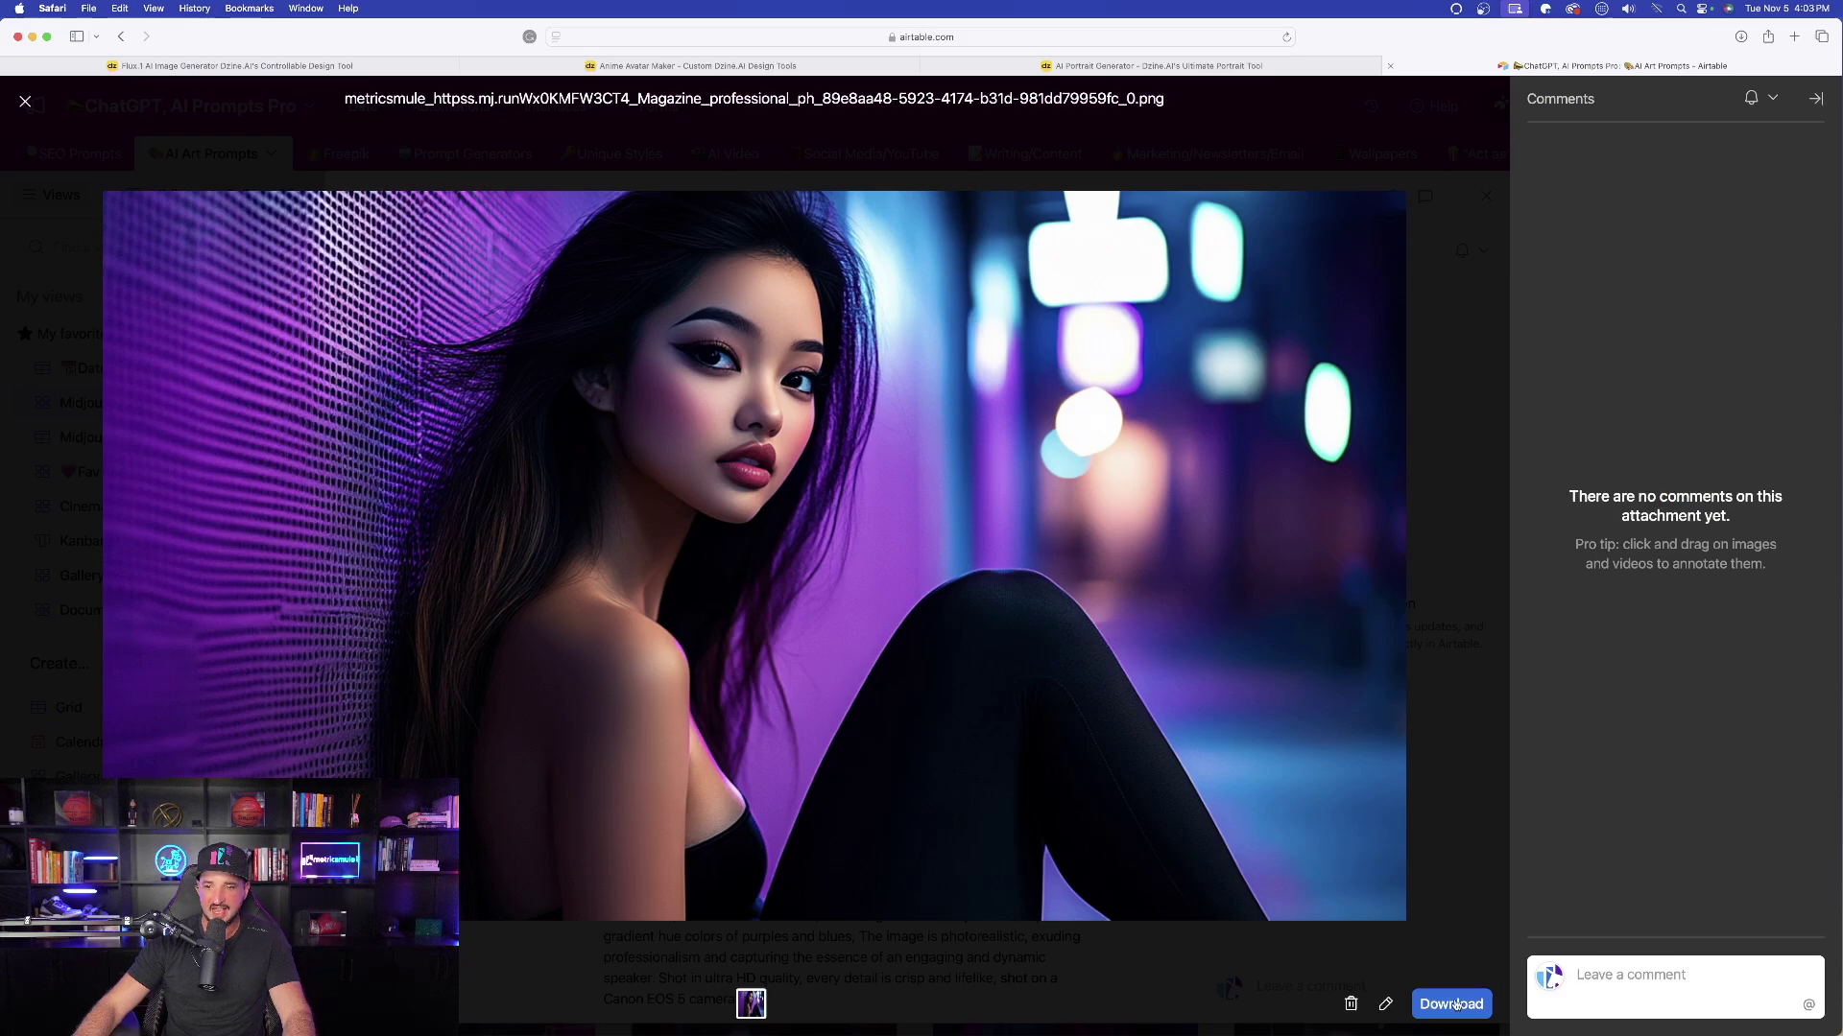
click(1451, 1004)
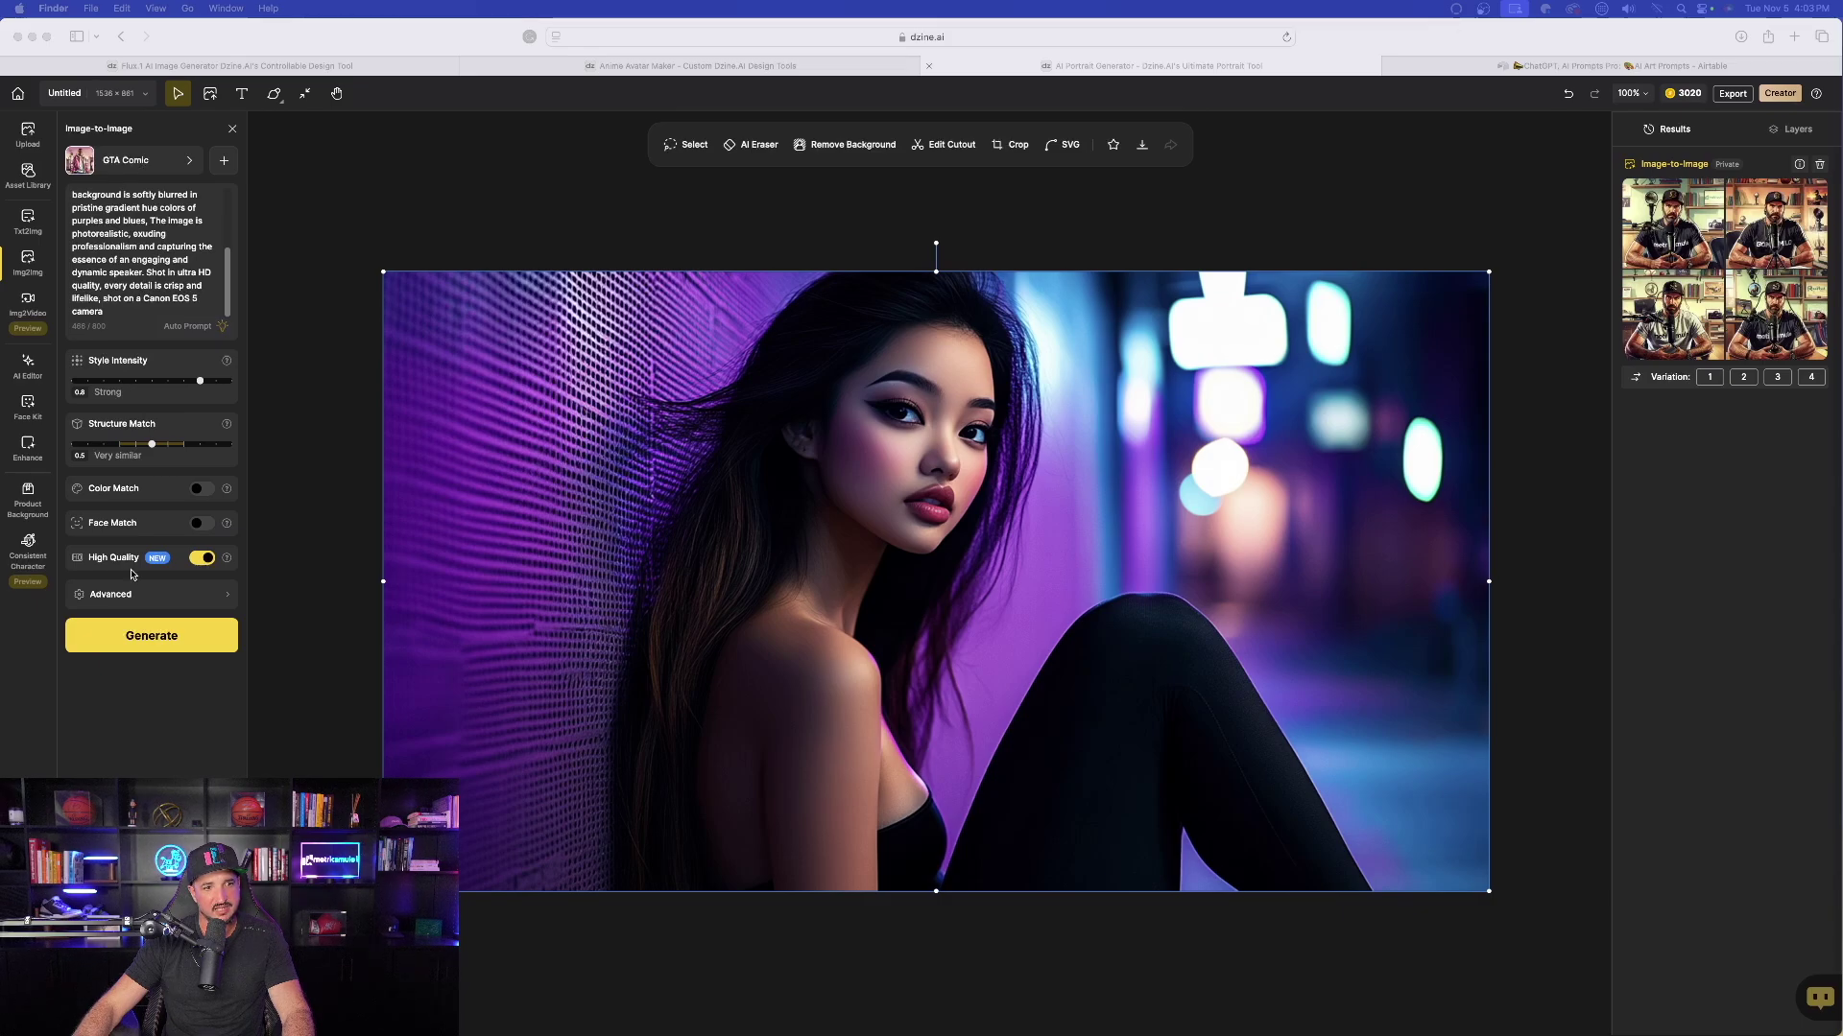
Step: Generate GTA Comic versions of the portrait and preview each of the six results
click(151, 629)
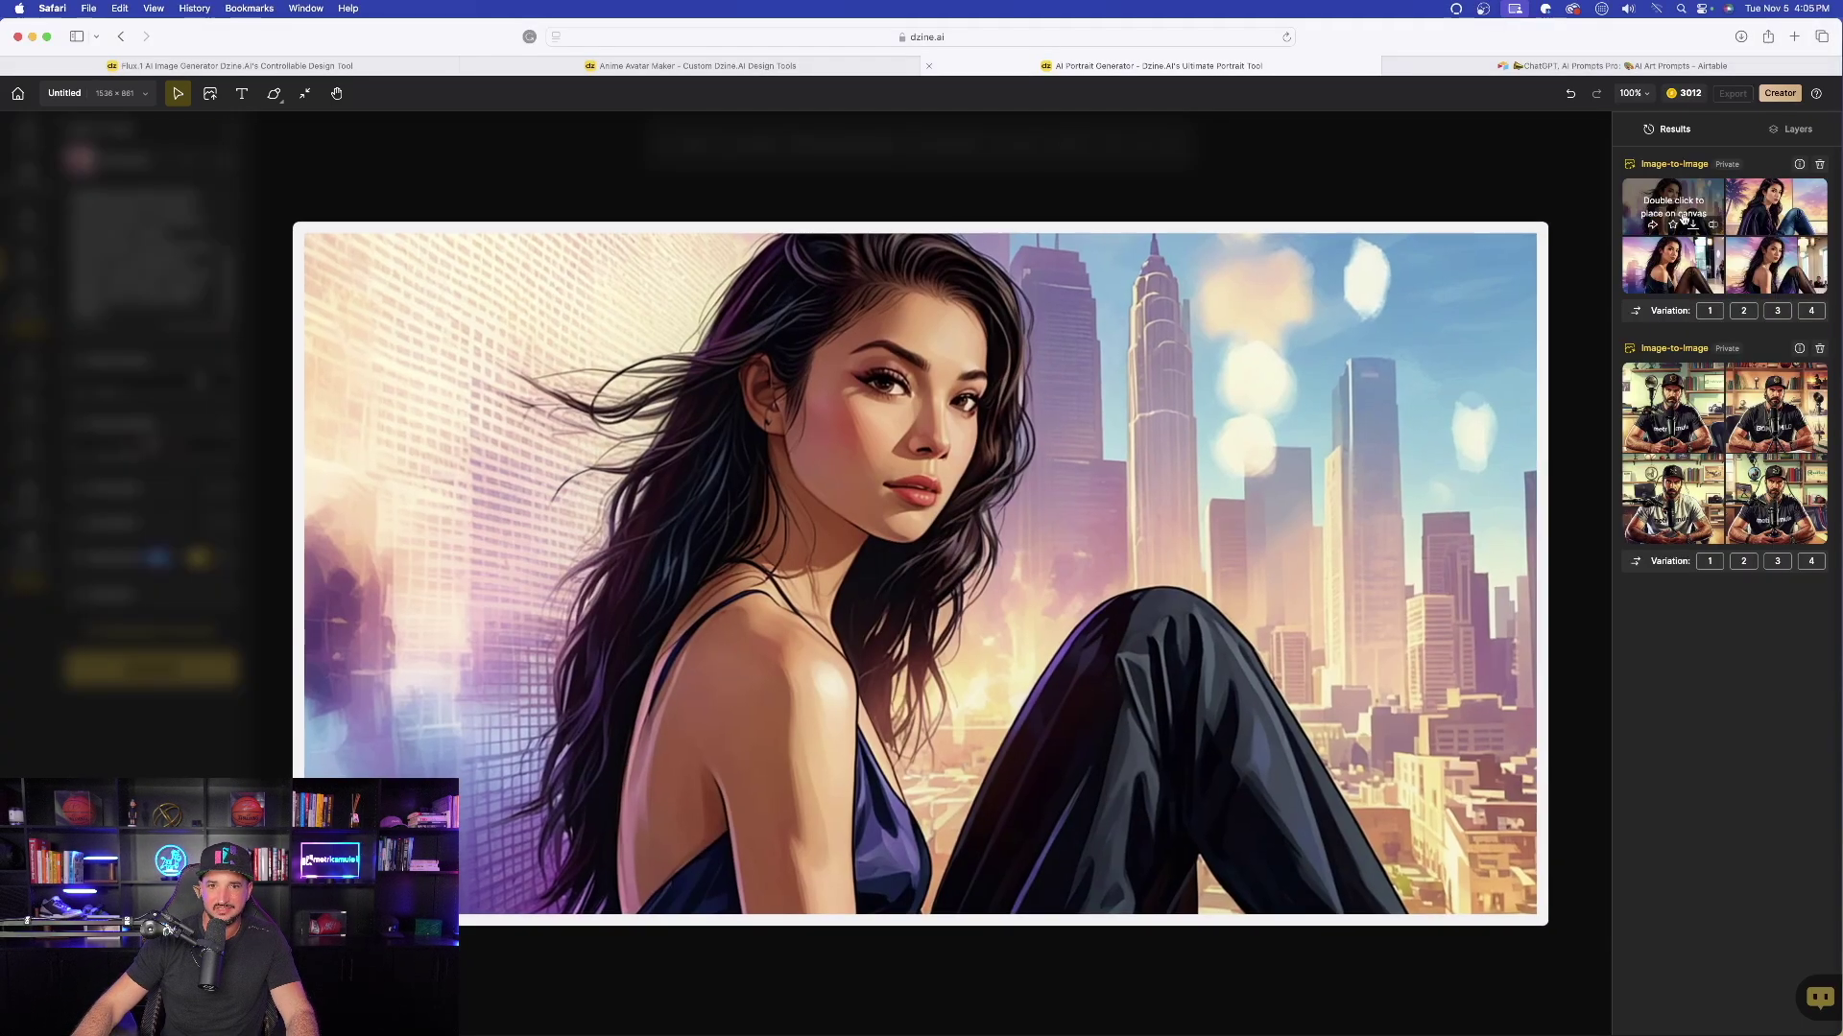
click(1754, 218)
click(1674, 265)
click(1759, 276)
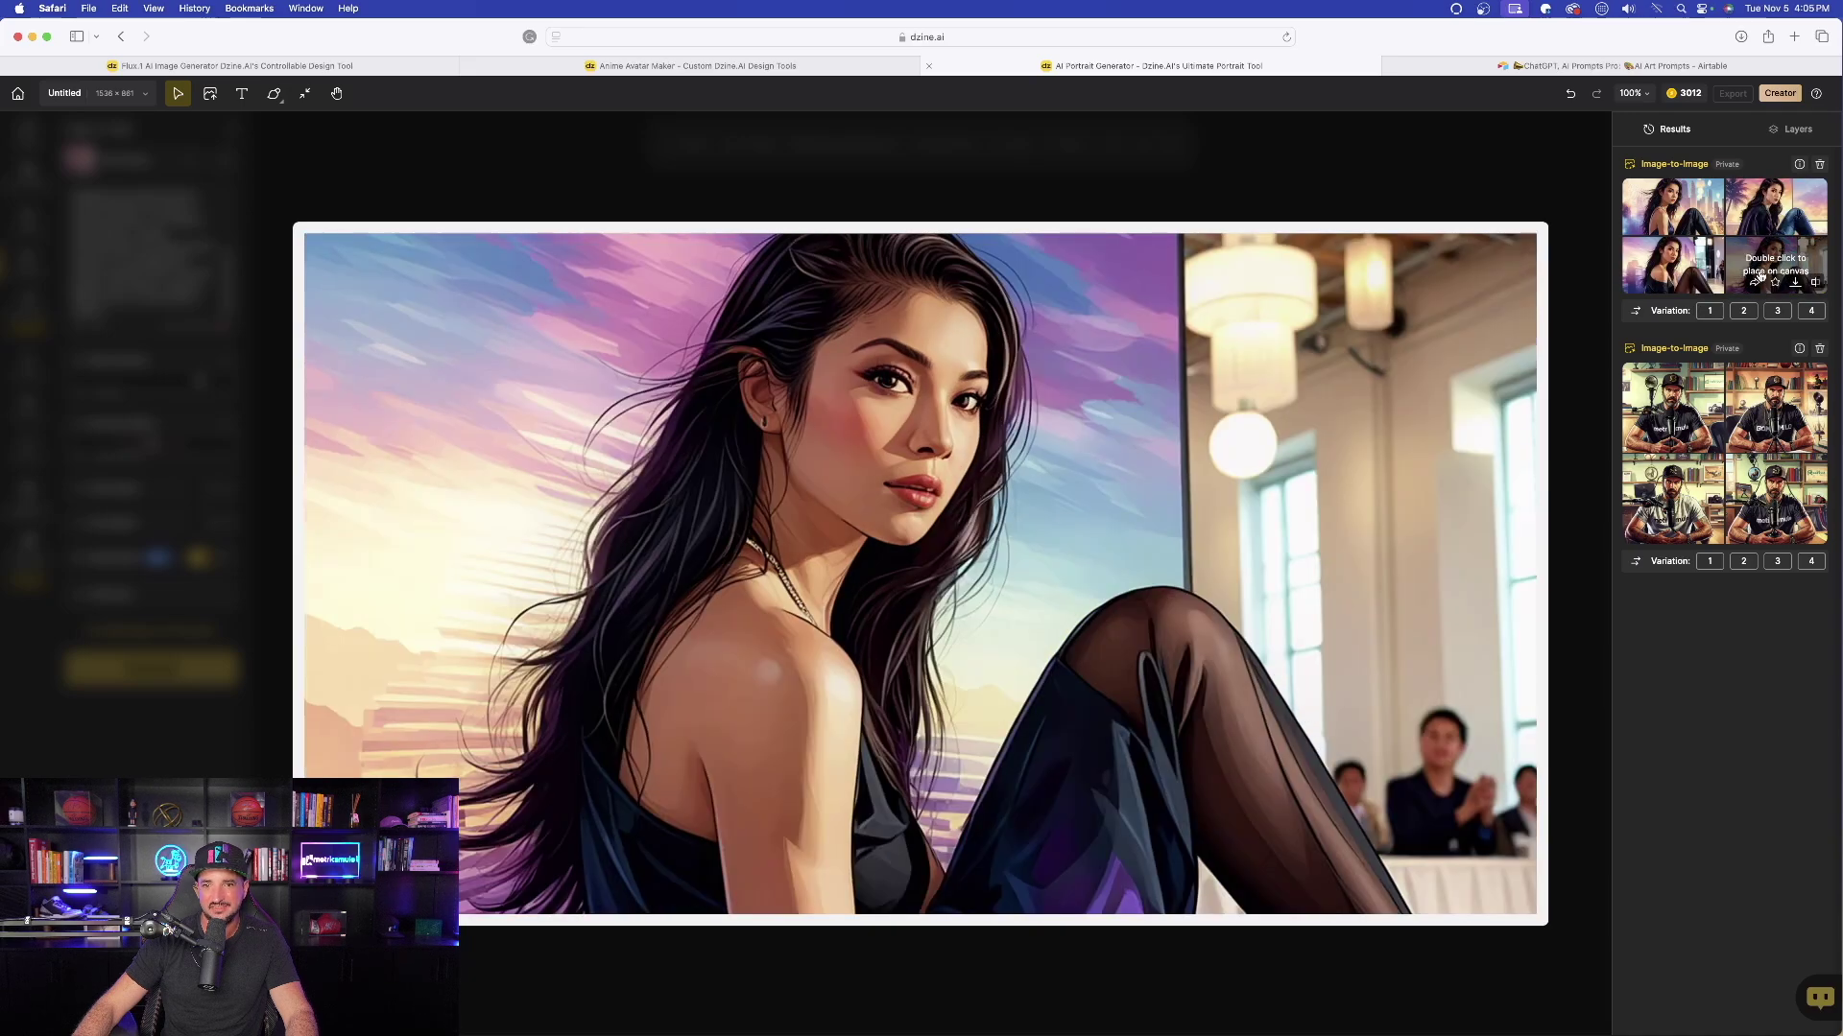
click(1681, 278)
click(1672, 206)
click(1777, 207)
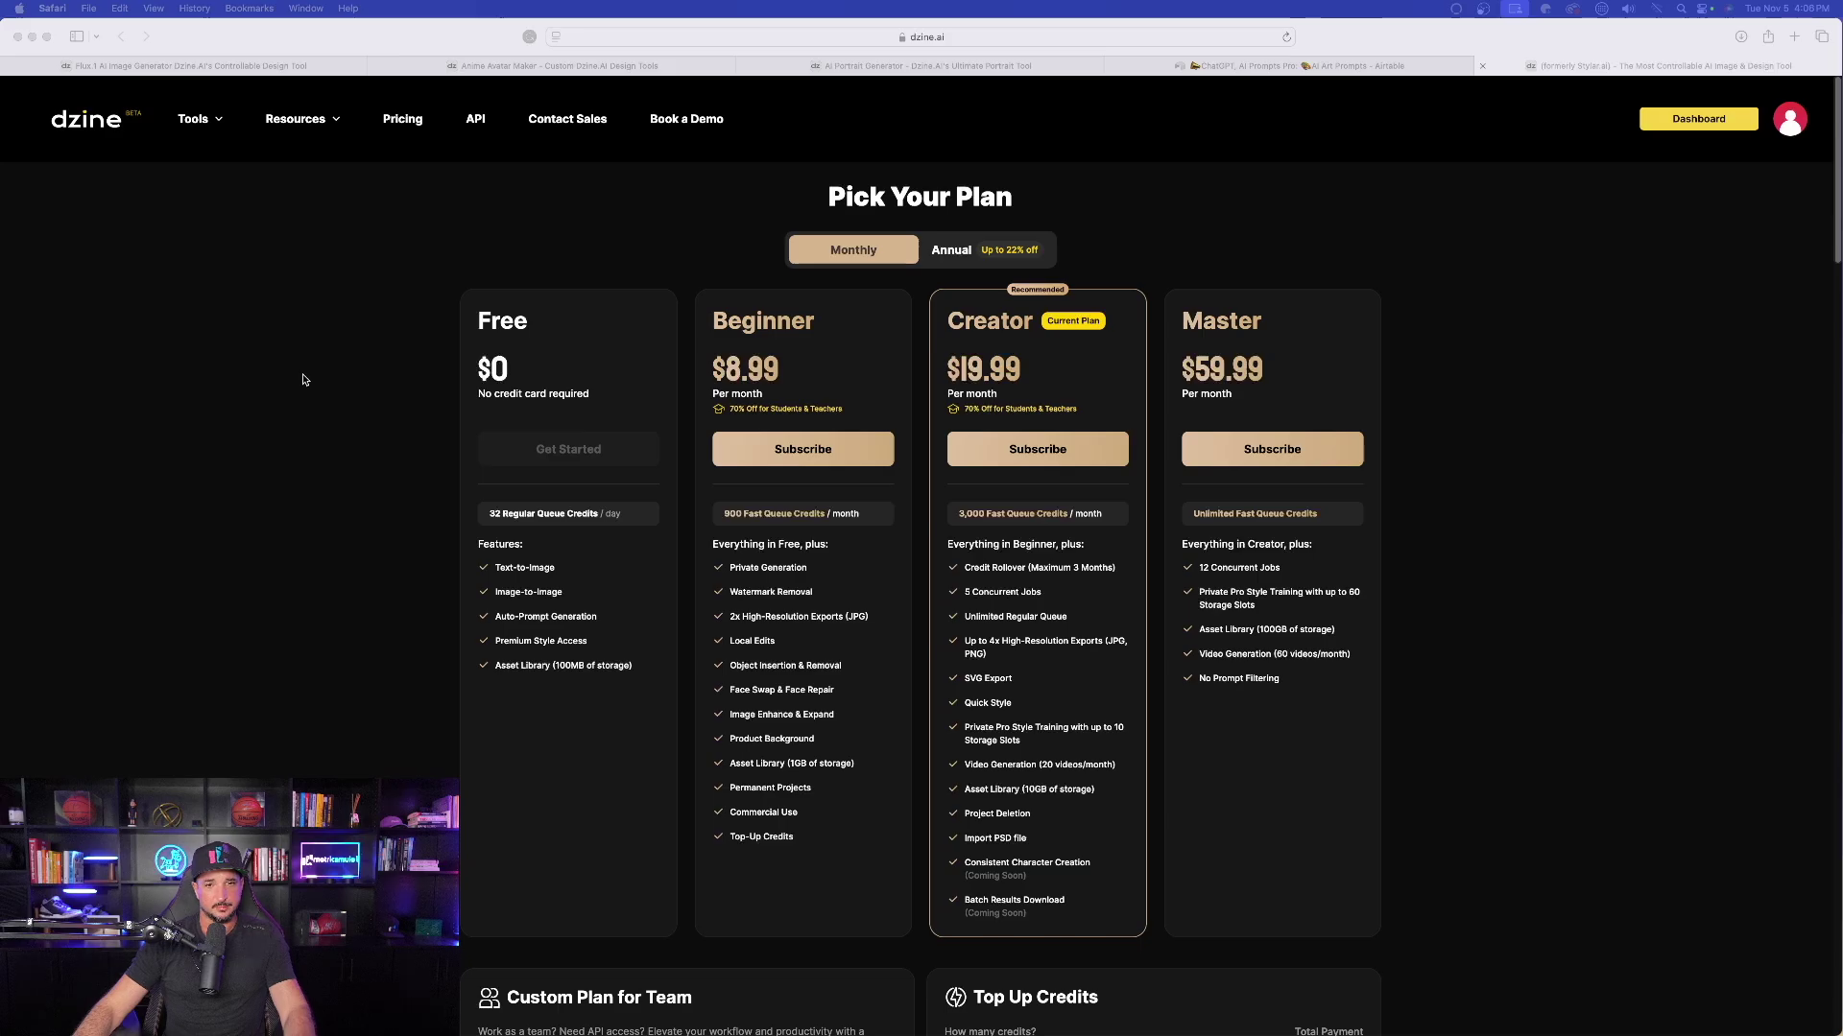
scroll(303, 380, down, 1)
scroll(370, 452, down, 2)
scroll(370, 451, up, 2)
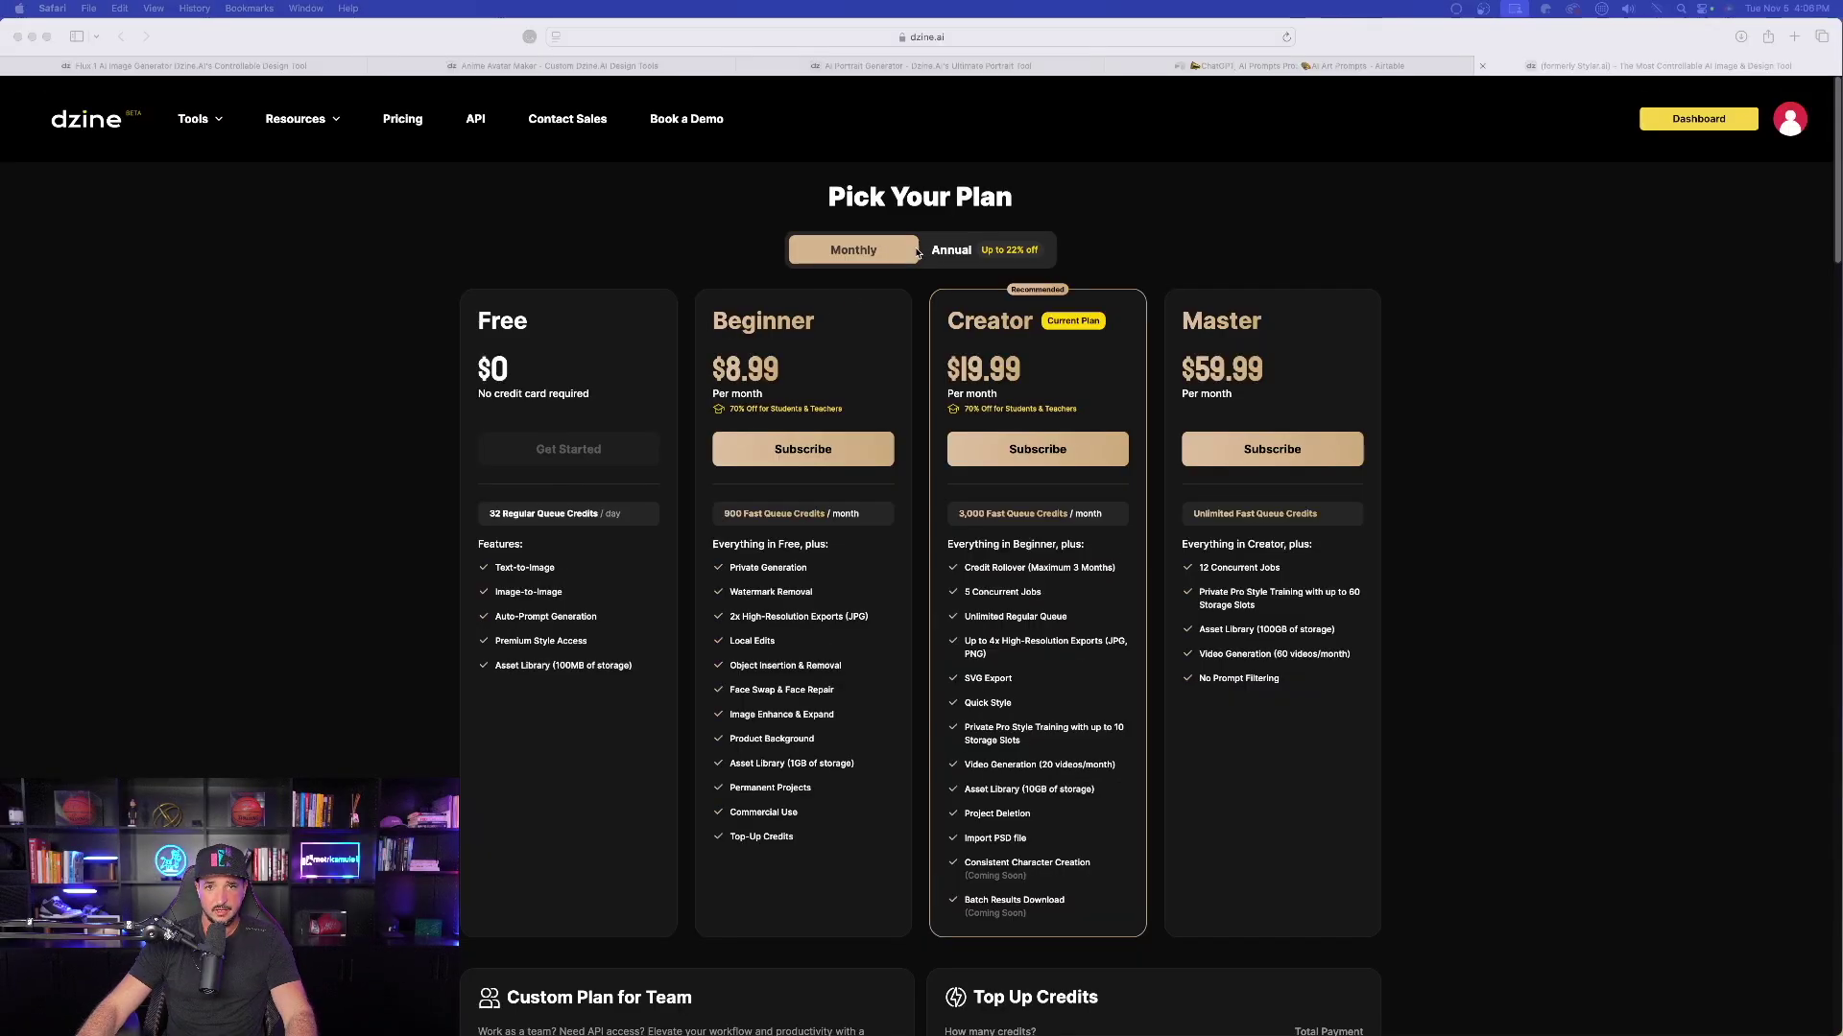
Step: Compare Monthly and Annual billing, ending on annual prices of $7, $16 and $50 per month
click(935, 249)
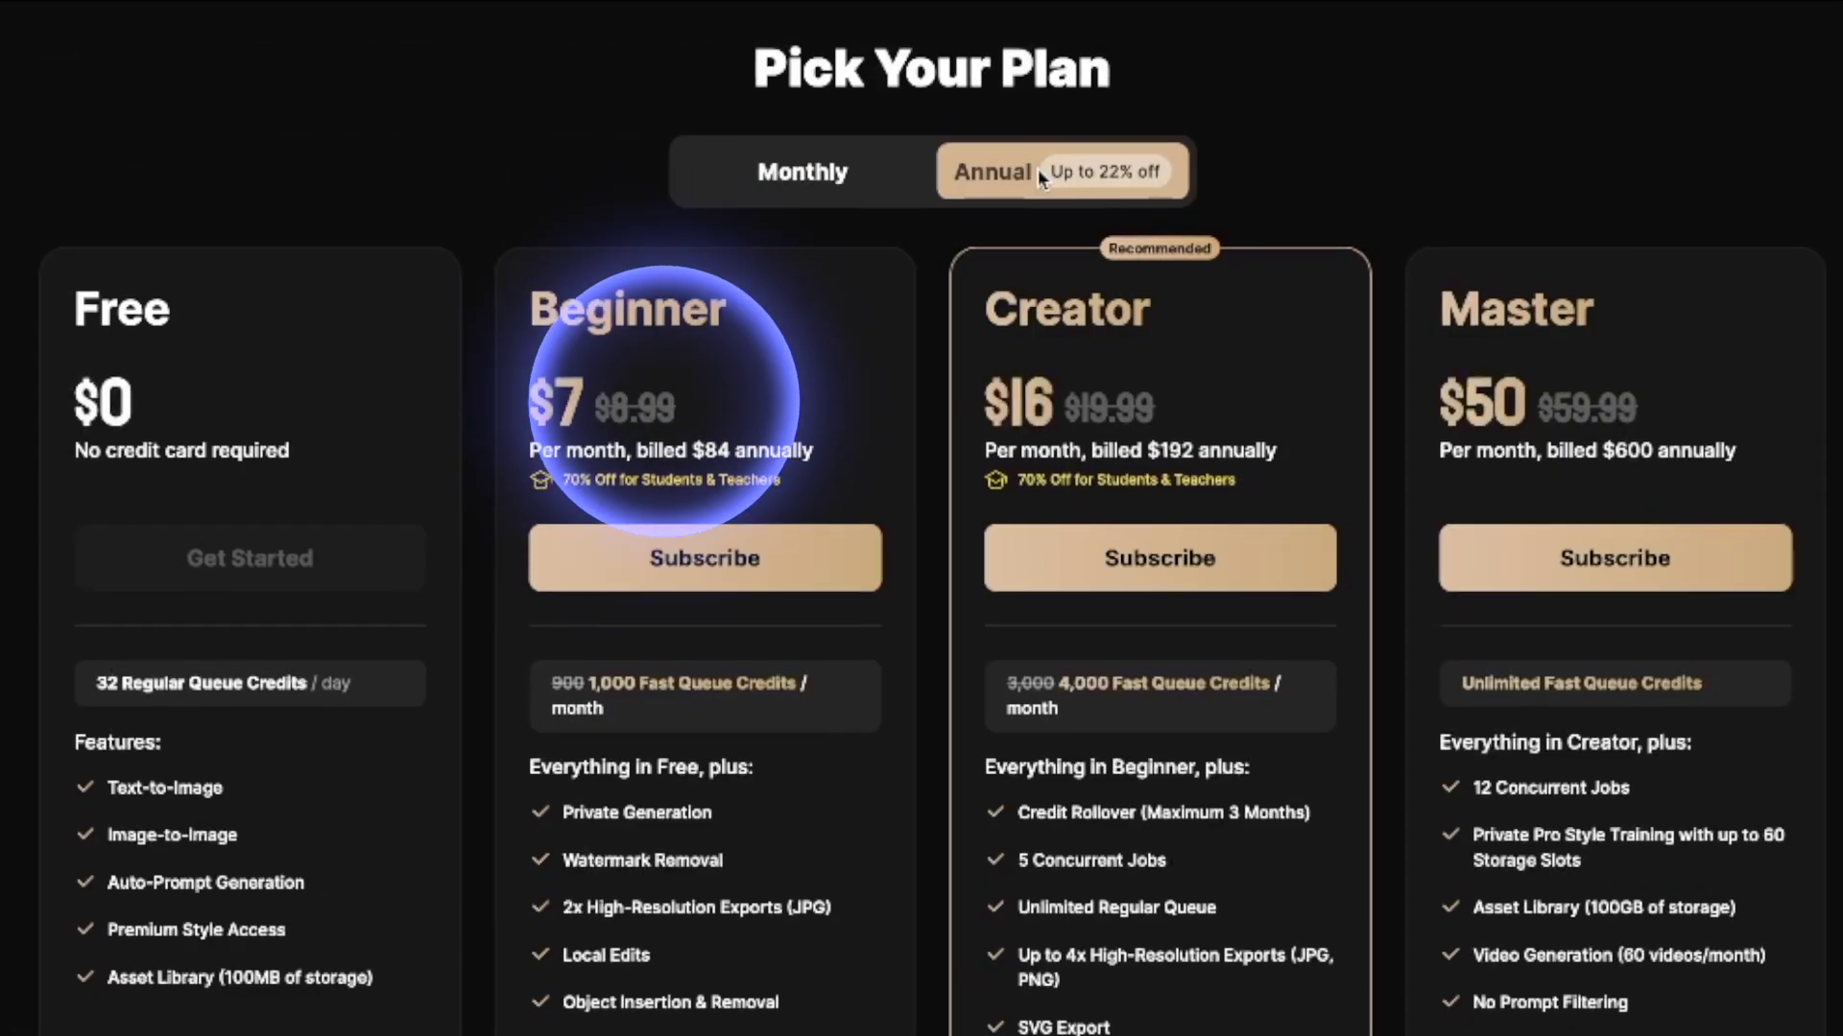
click(820, 196)
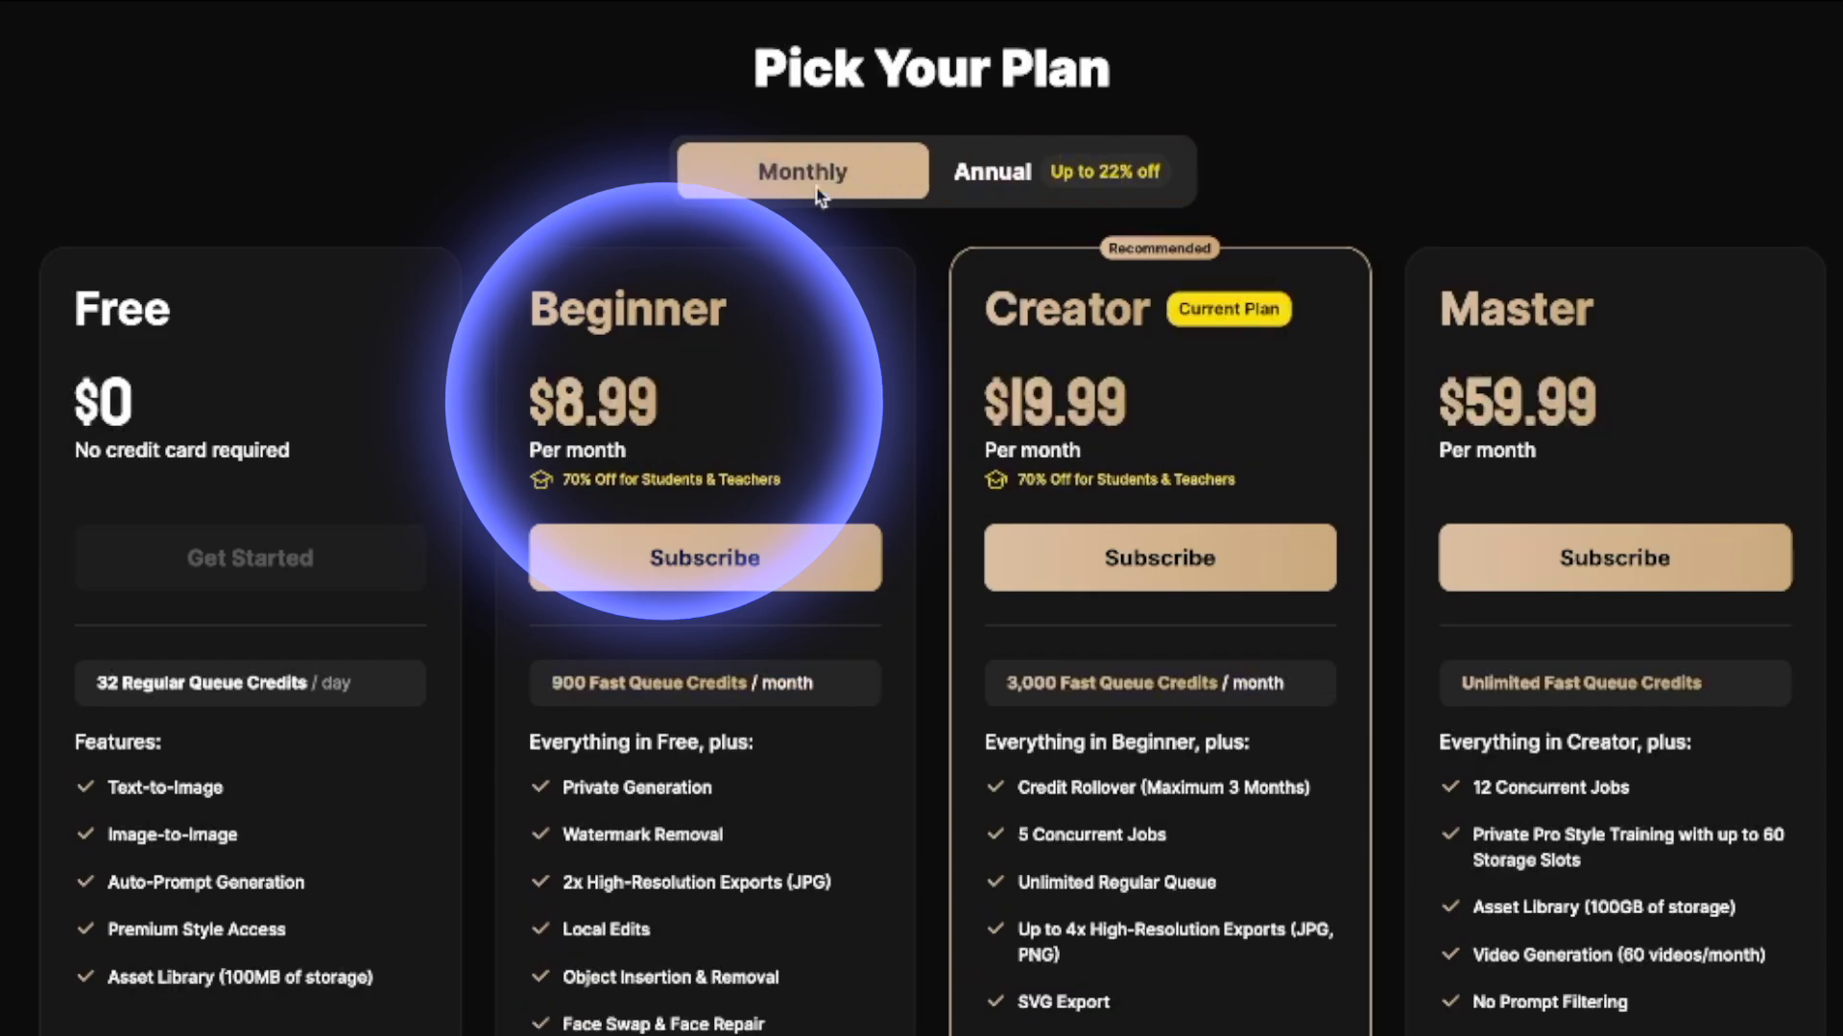
click(1023, 191)
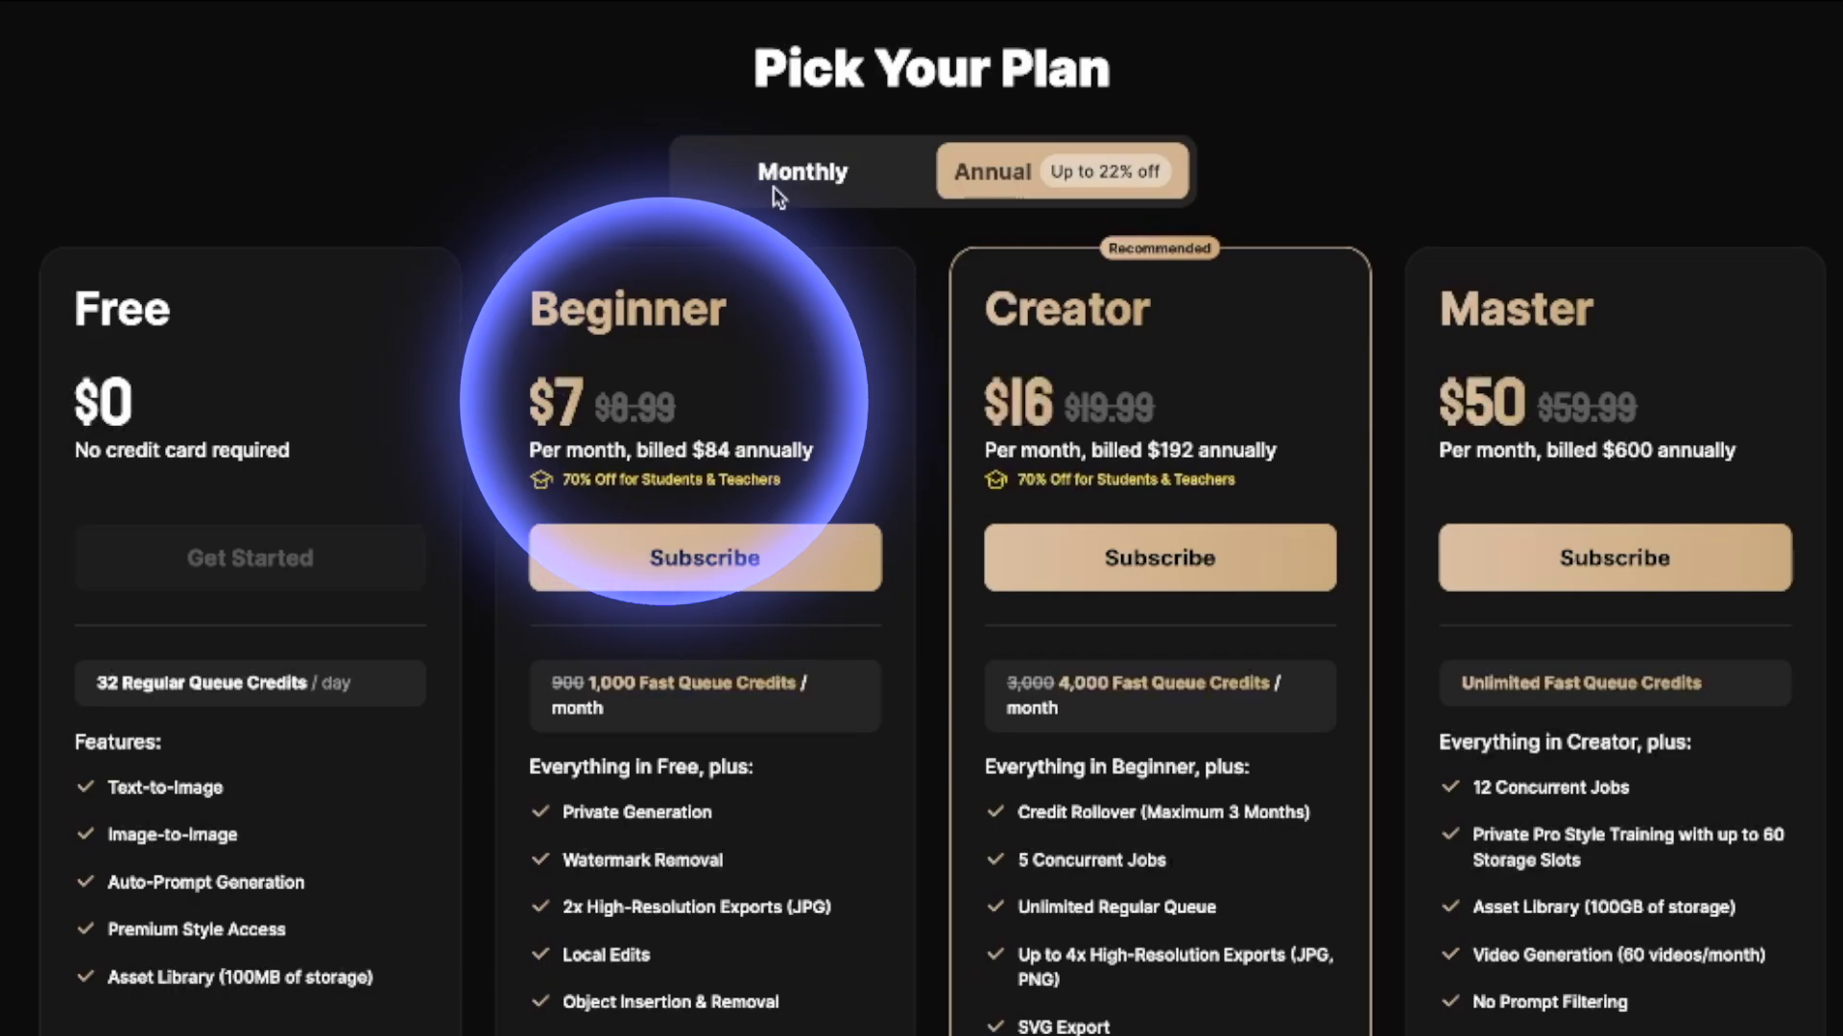
click(769, 196)
click(988, 188)
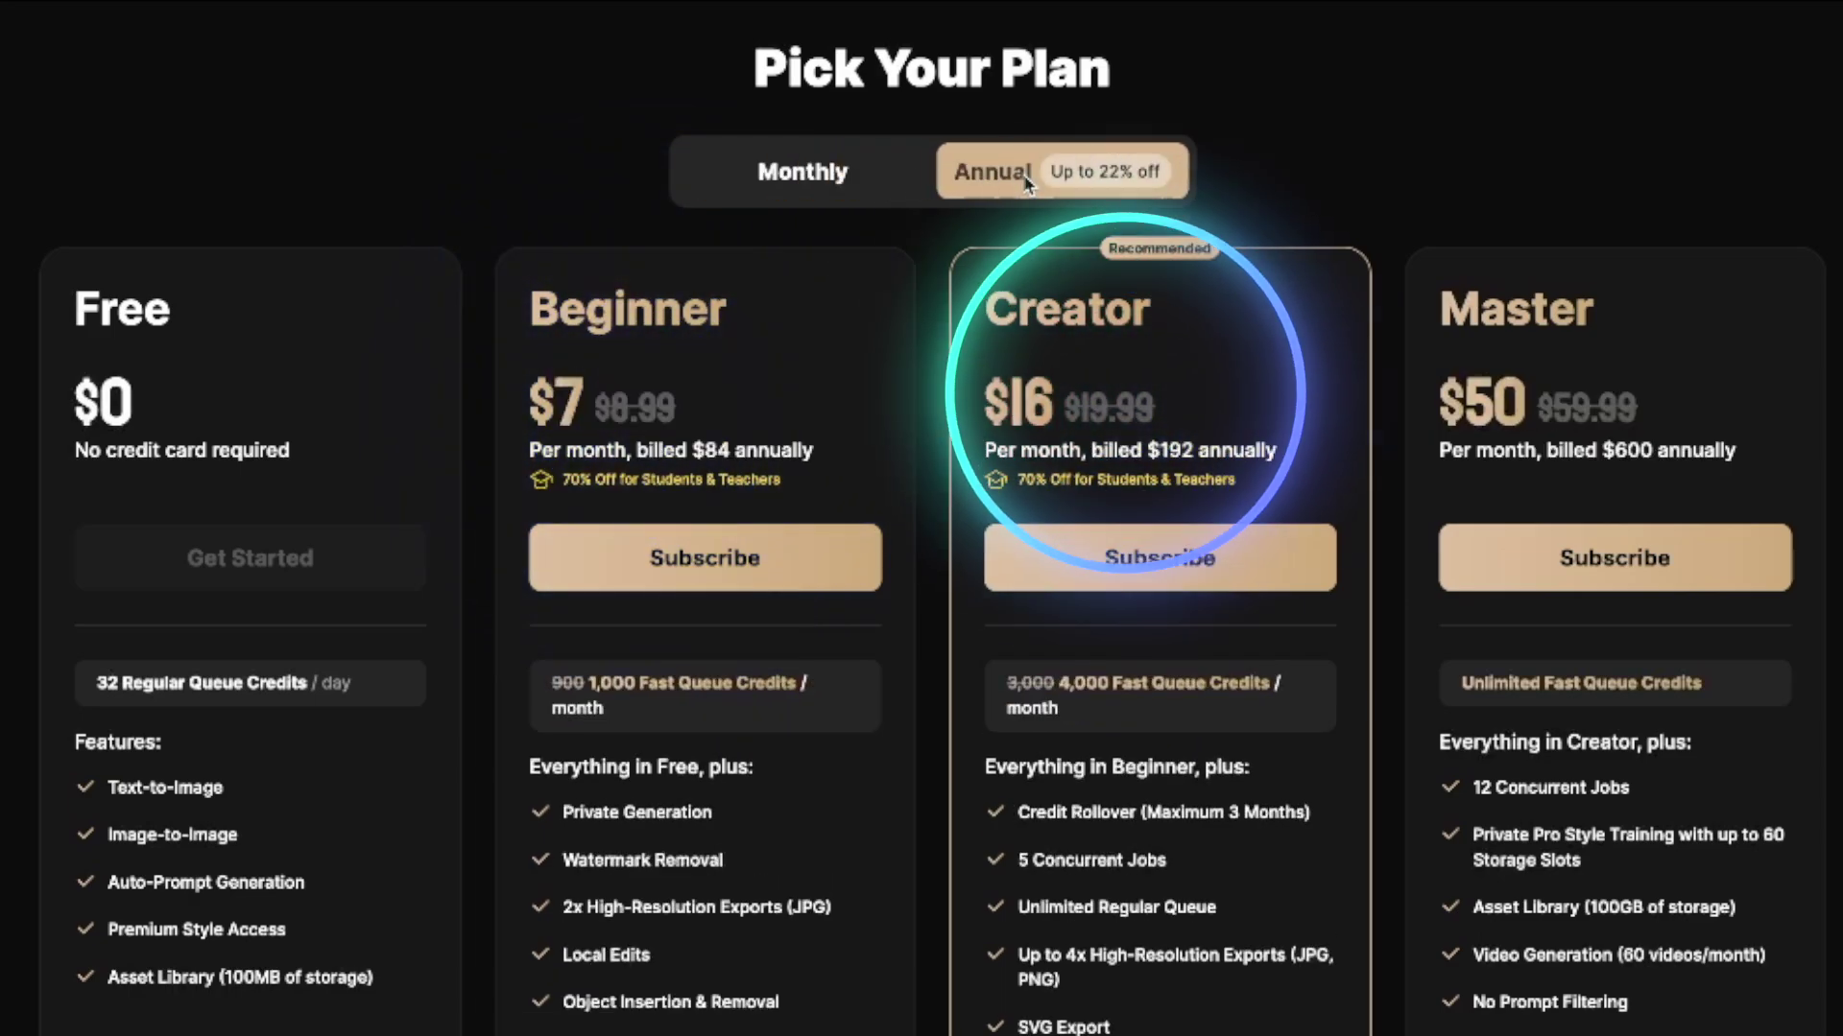